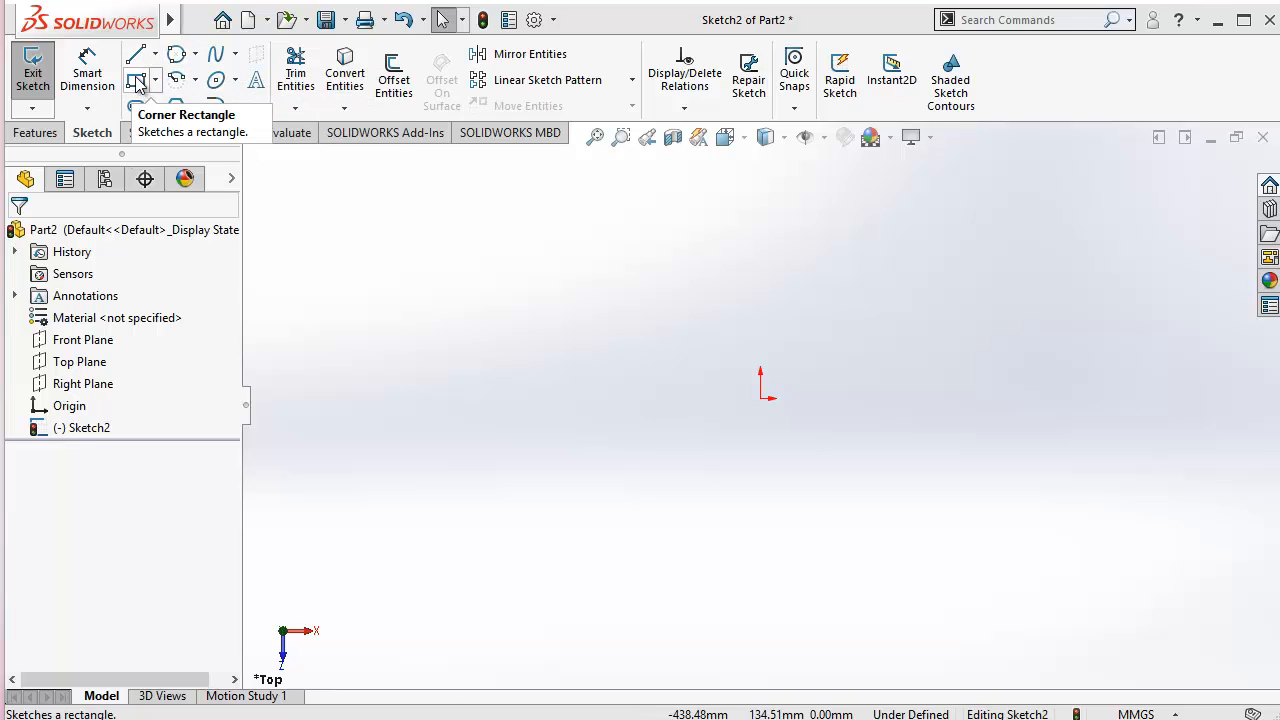
Step: Sketch a closed rectangle from four connected horizontal and vertical lines, starting and ending at the origin
left_click(137, 54)
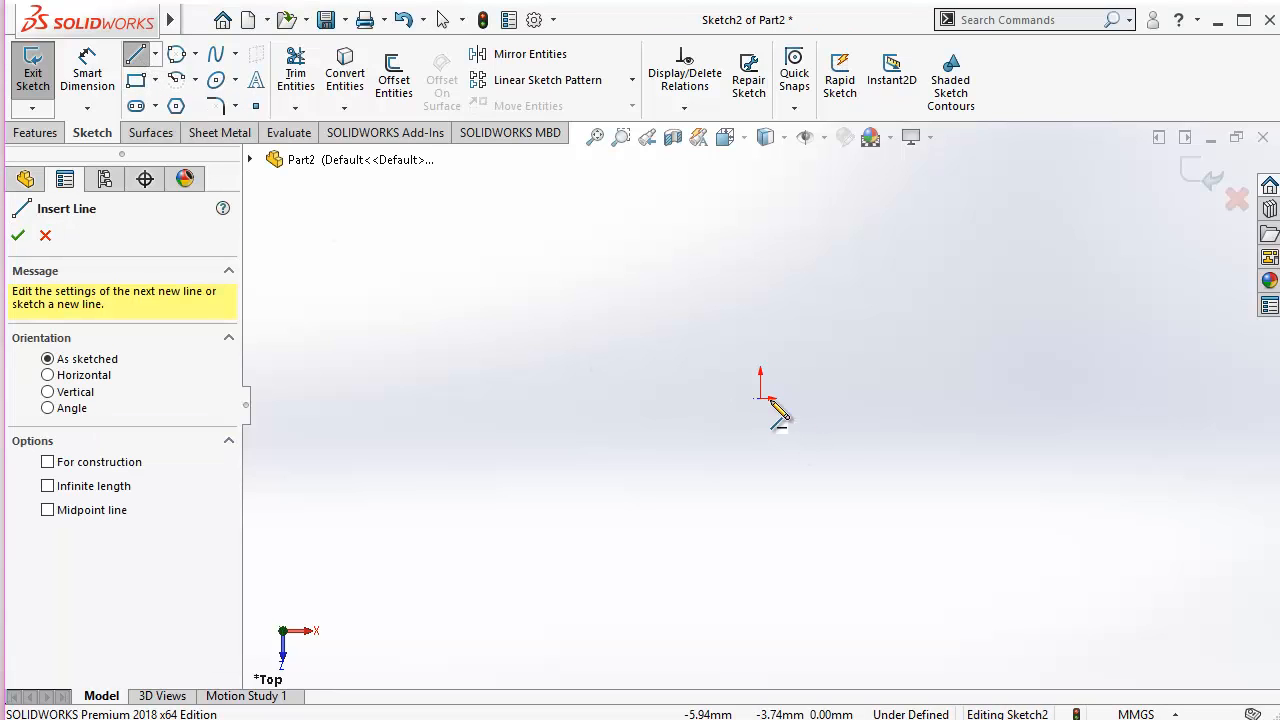
left_click(760, 398)
left_click(969, 398)
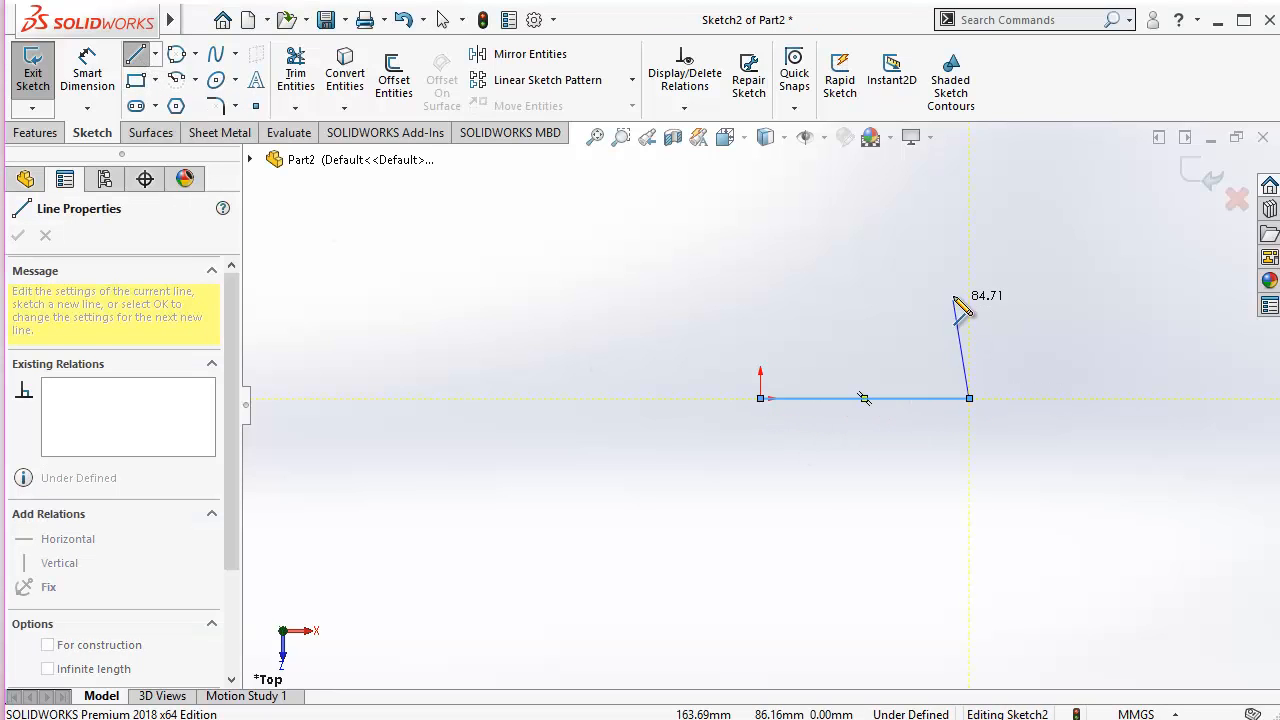
left_click(969, 285)
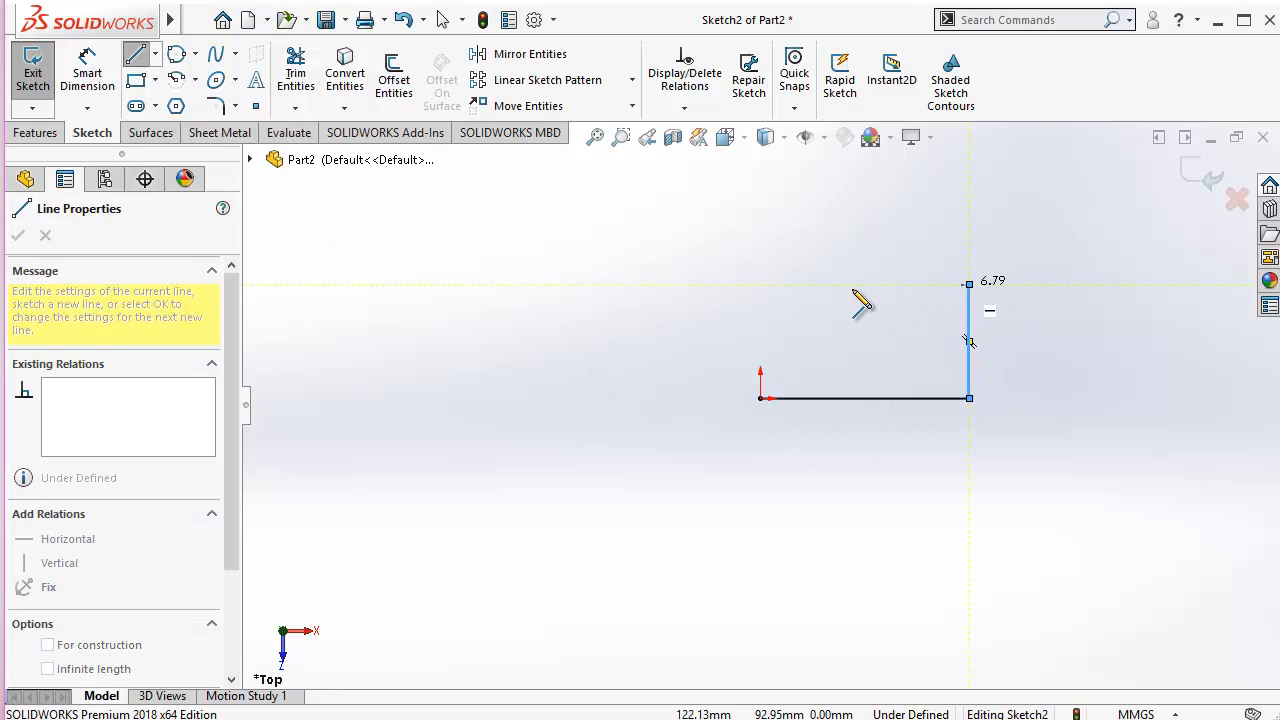
left_click(760, 285)
left_click(760, 398)
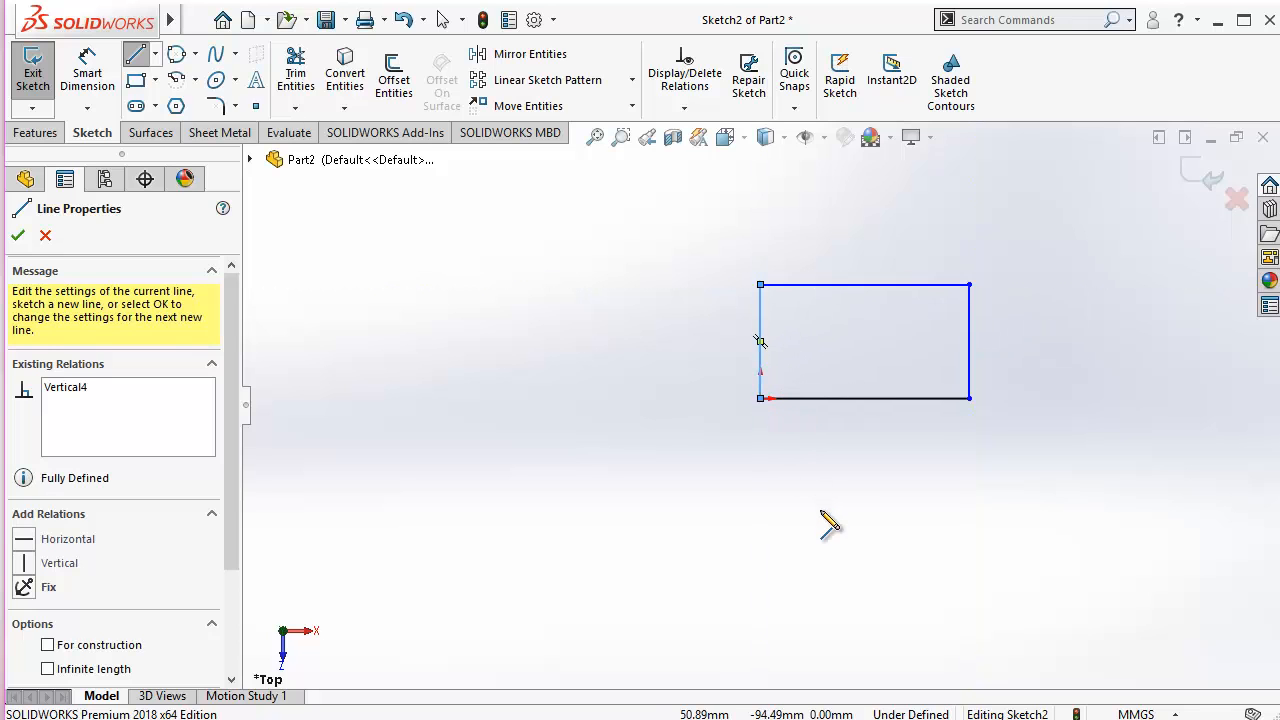
key("Escape")
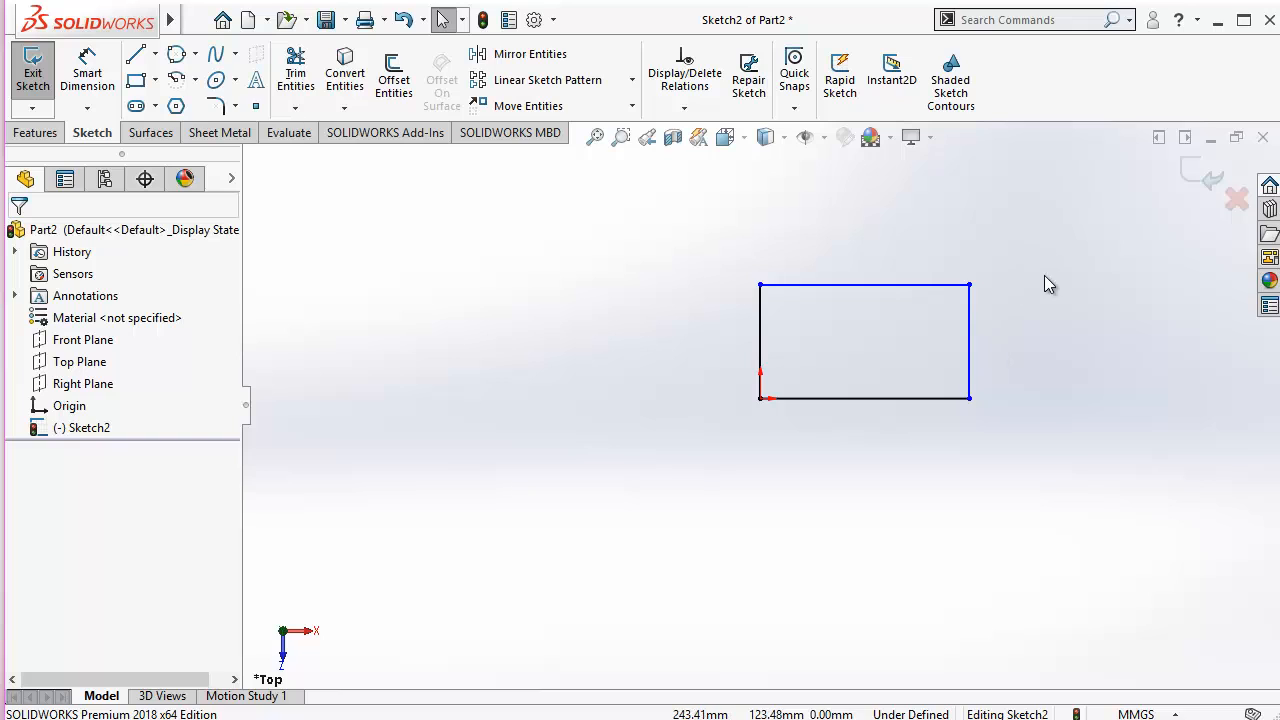
Step: Delete the four lines and sketch a corner rectangle with its first corner at the origin
left_click_drag(1044, 276, 715, 494)
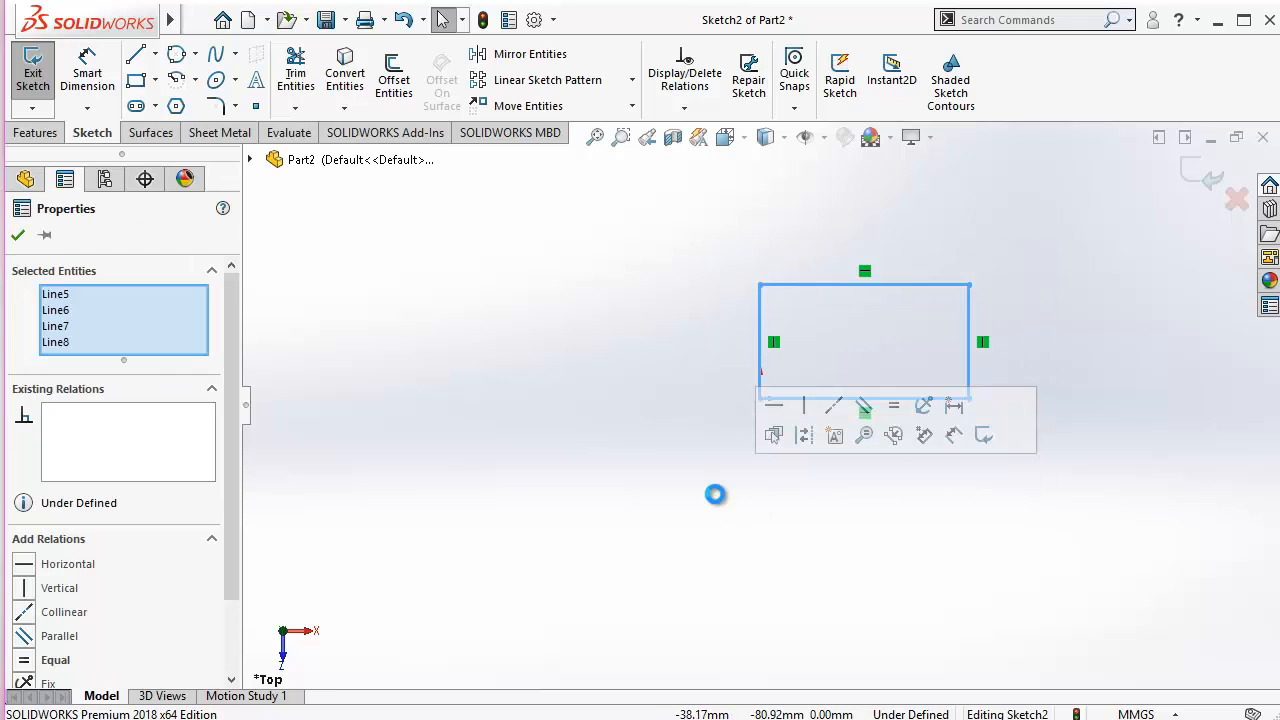
key("Delete")
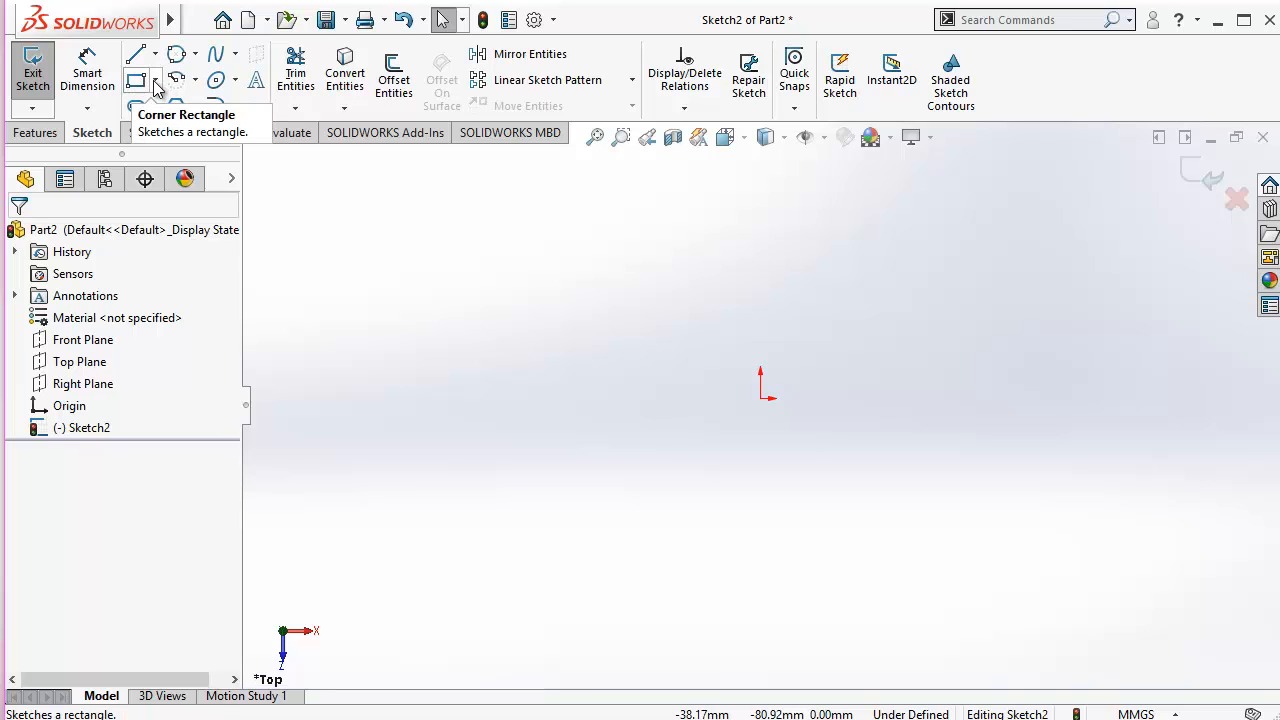
left_click(155, 81)
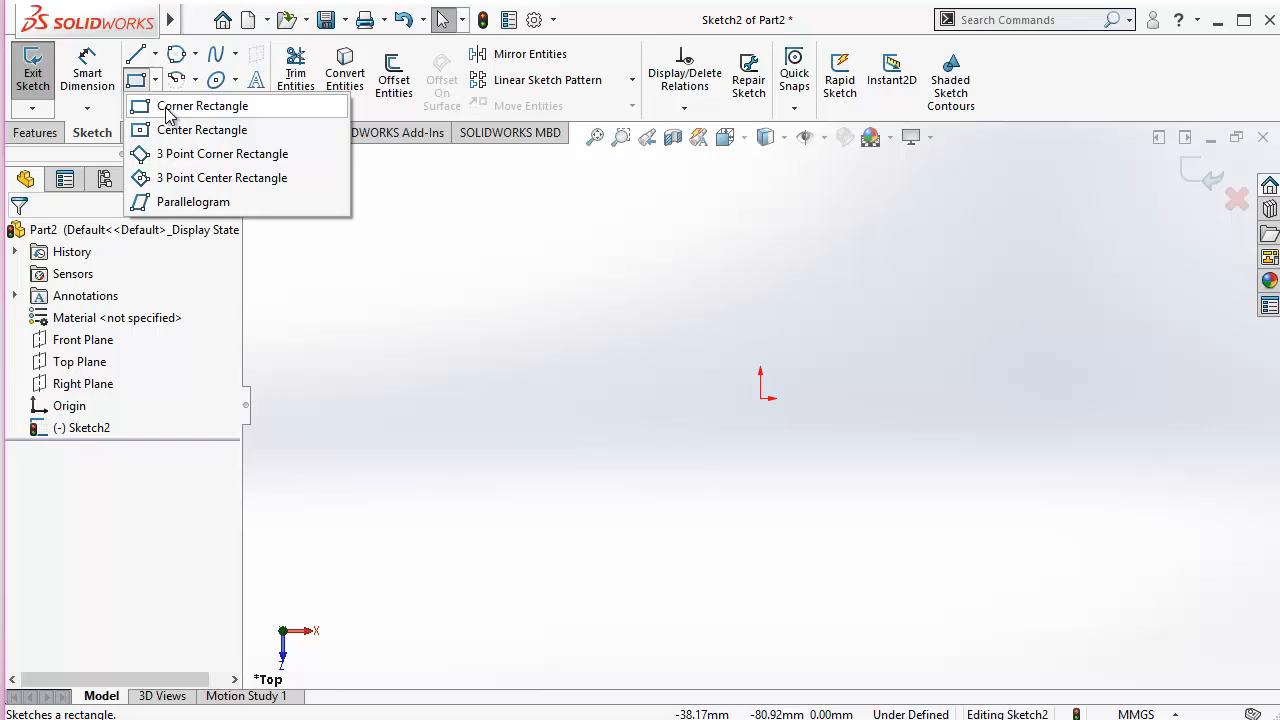
left_click(168, 108)
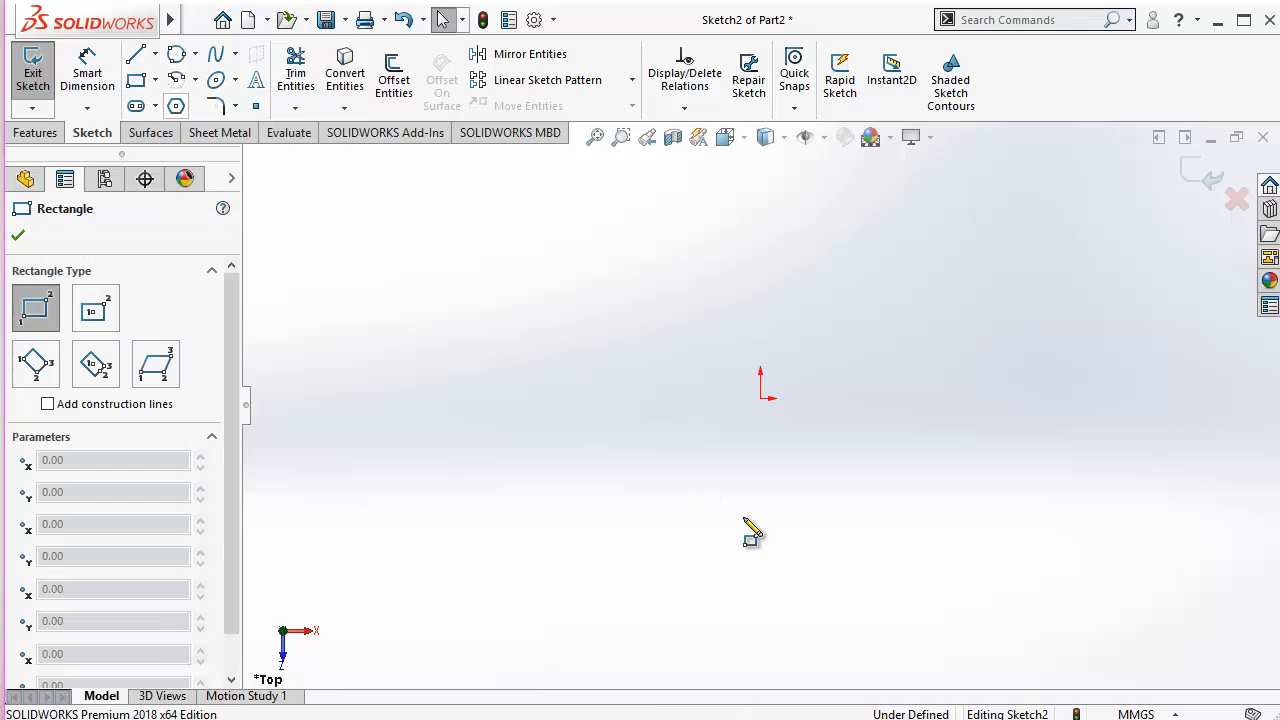
left_click_drag(760, 398, 1069, 240)
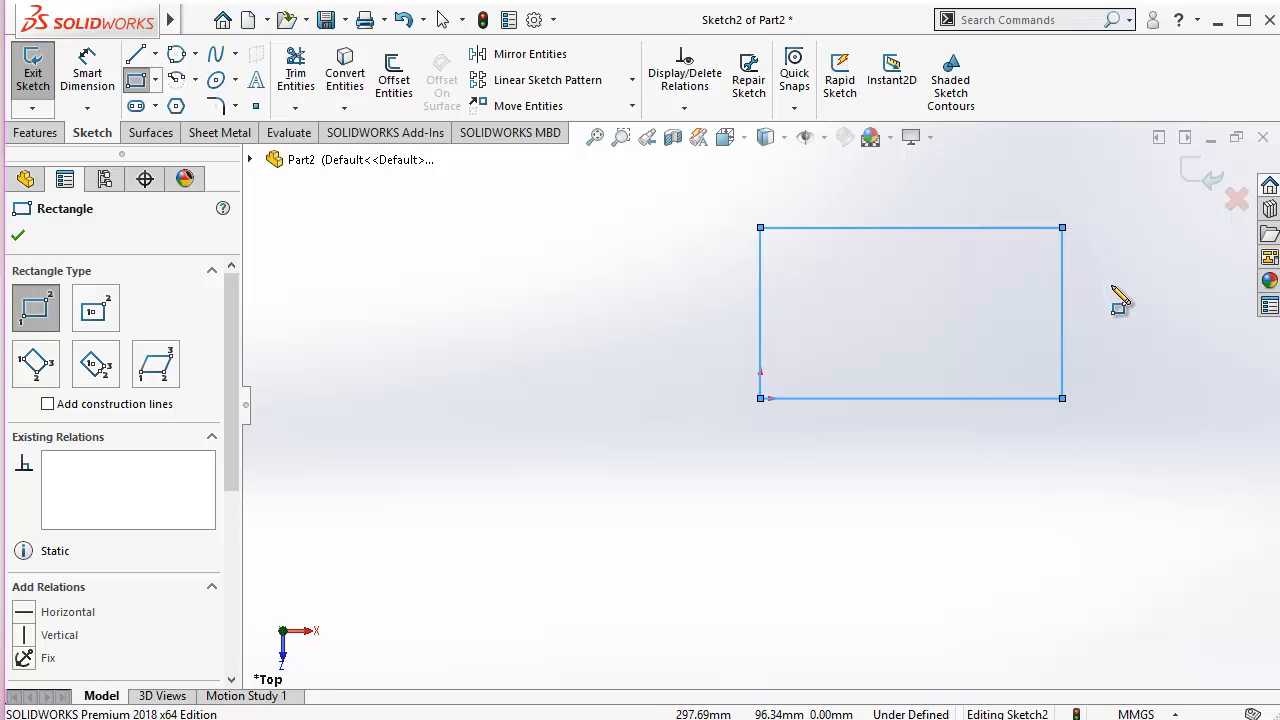
key("Escape")
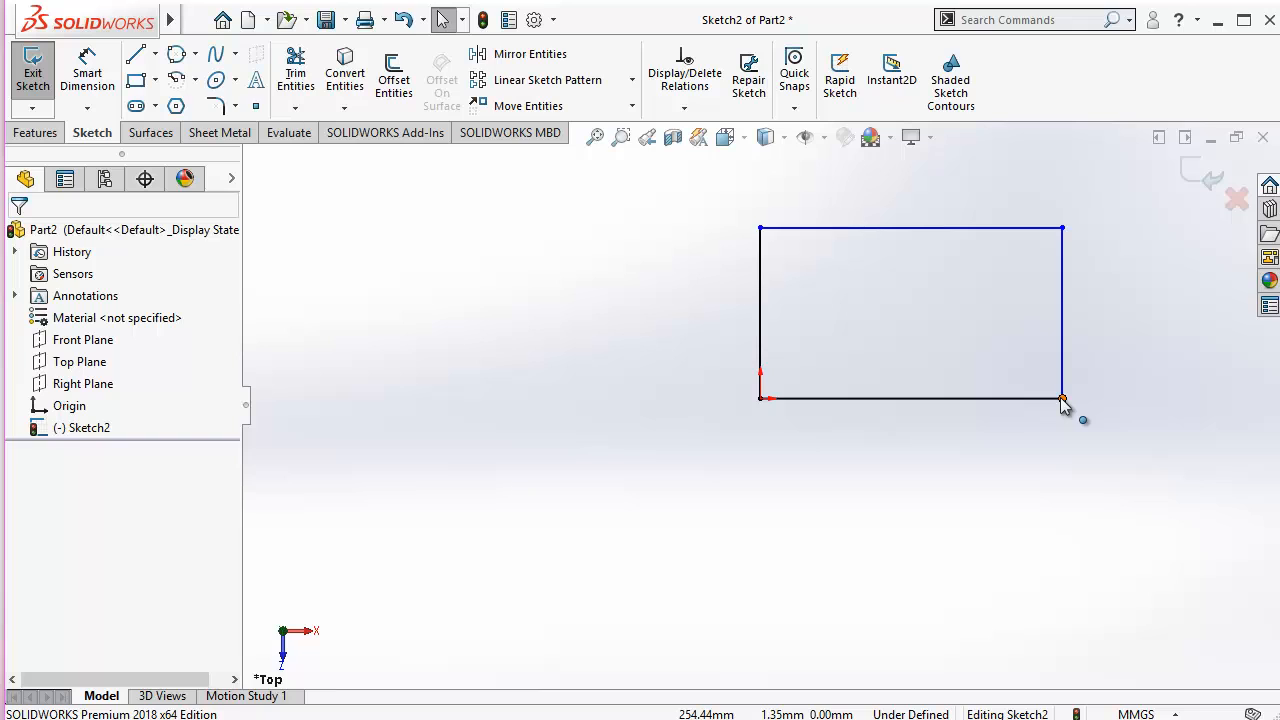
Step: Resize the rectangle to about 218 by 162 mm by moving its free corners
left_click_drag(1063, 399, 966, 405)
left_click_drag(762, 233, 799, 266)
left_click(873, 447)
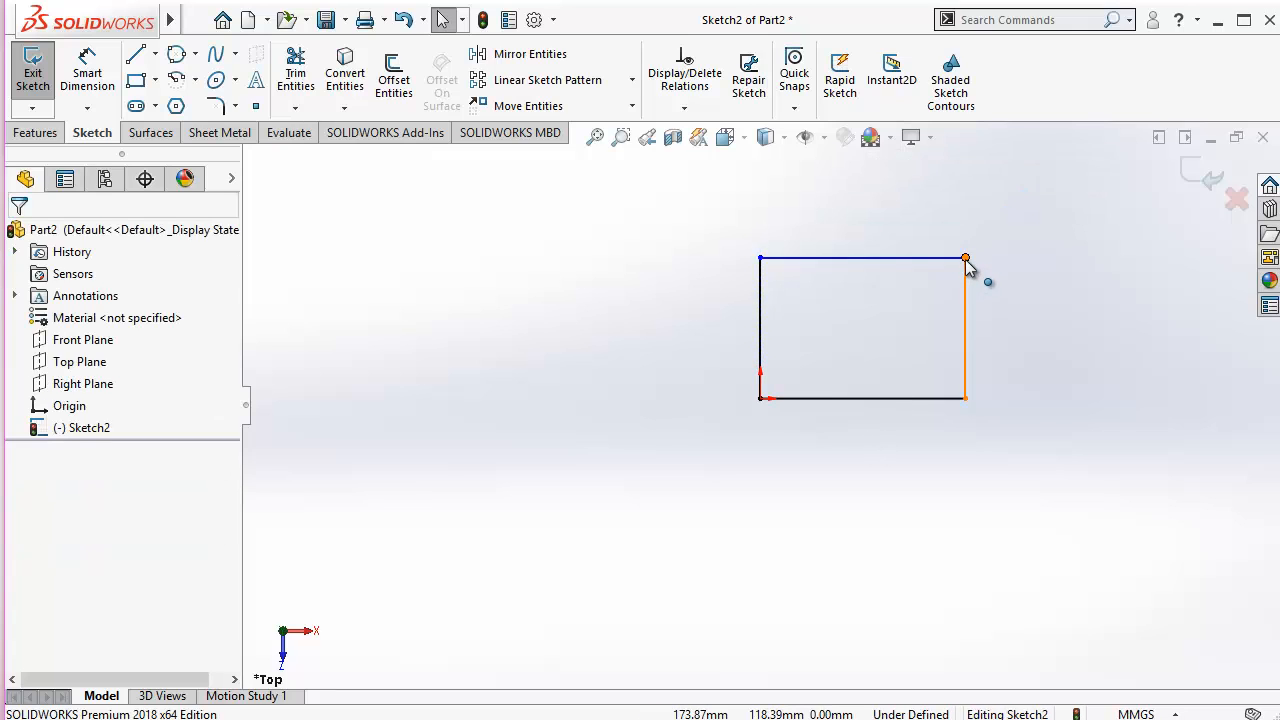
left_click_drag(965, 259, 1017, 207)
left_click(751, 460)
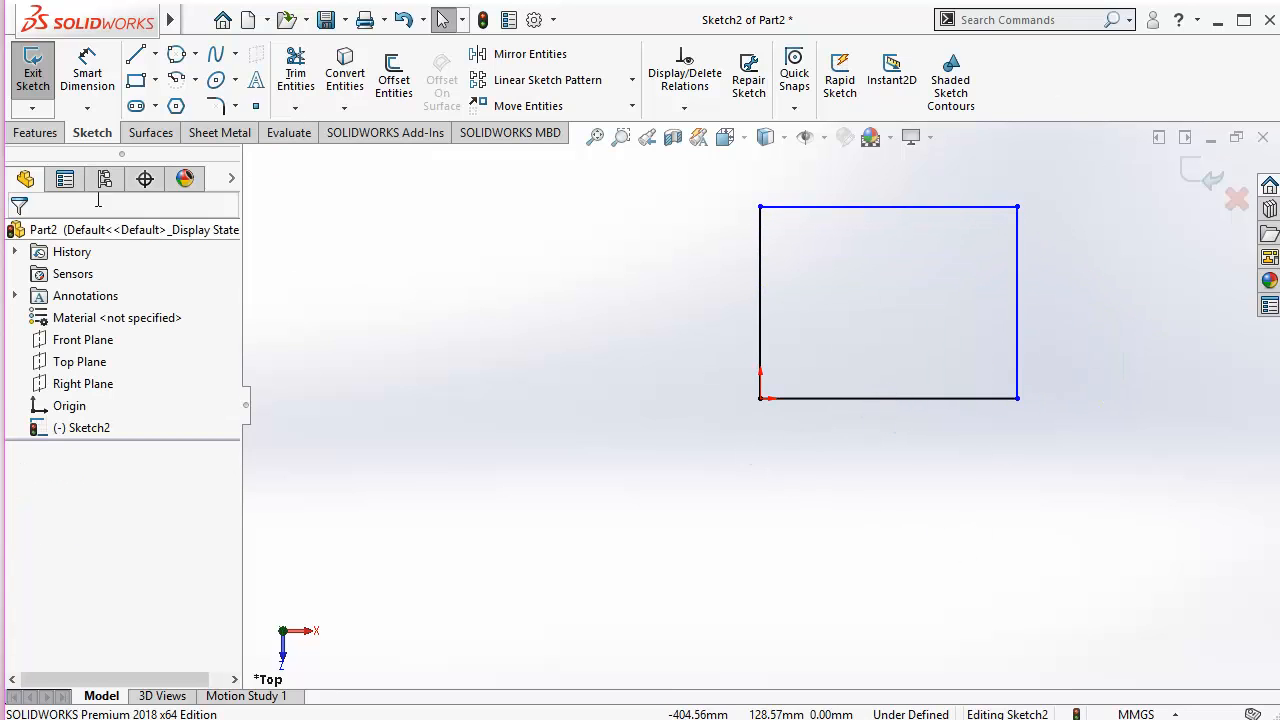
Step: Dimension the rectangle's lower horizontal edge to 200 mm with Smart Dimension
left_click(90, 76)
left_click(932, 402)
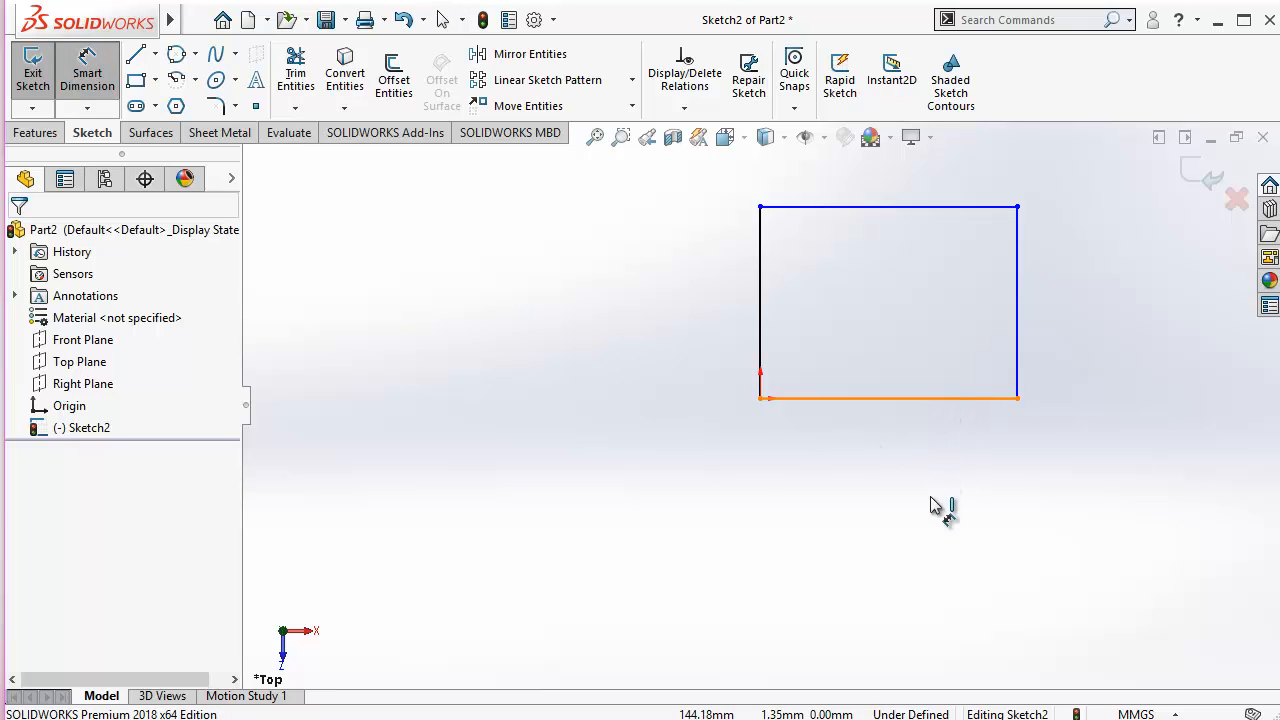
left_click(913, 525)
type("200")
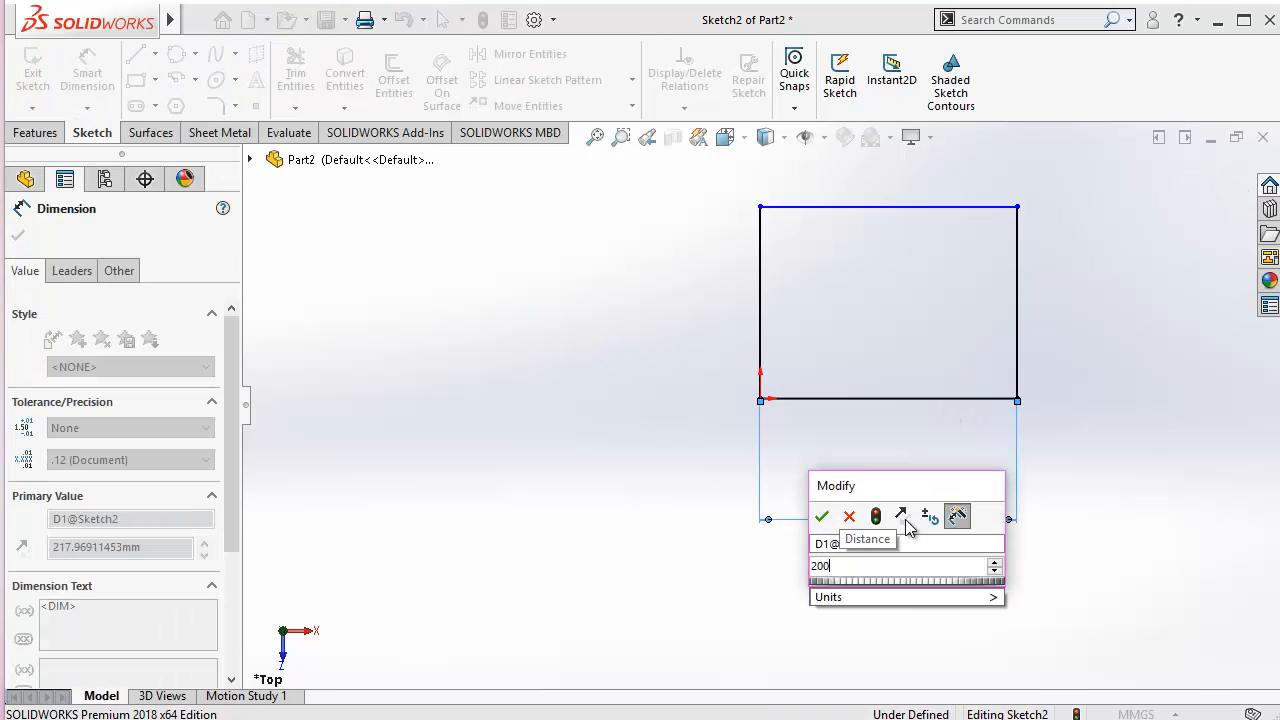
key("Return")
Step: Dimension the rectangle's left vertical edge to 150 mm and finish dimensioning
left_click(764, 290)
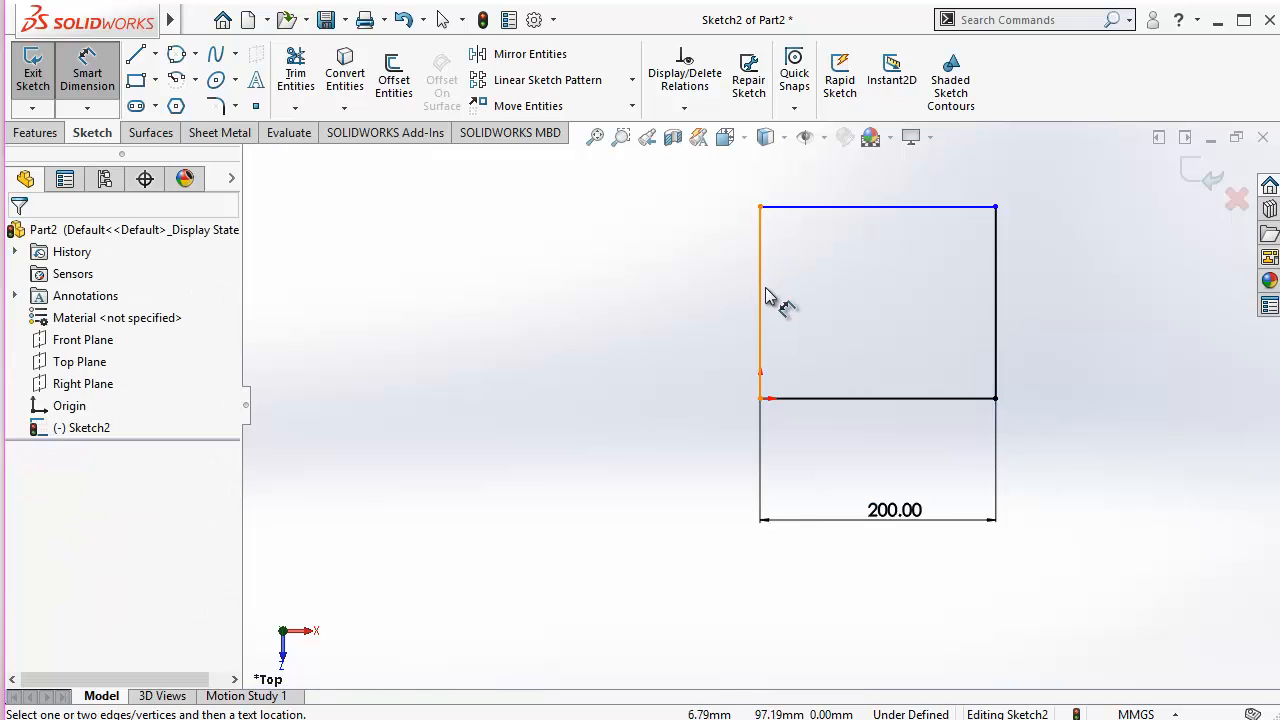
left_click(662, 328)
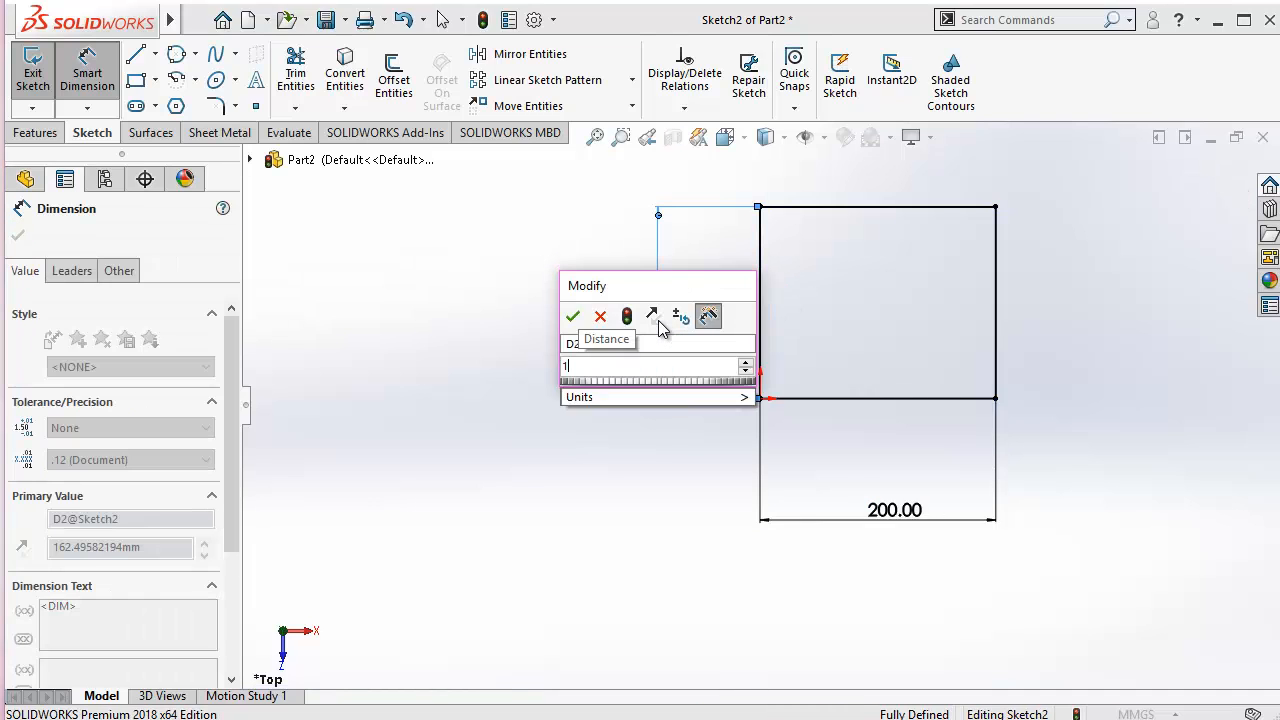
type("150")
key("Return")
key("Escape")
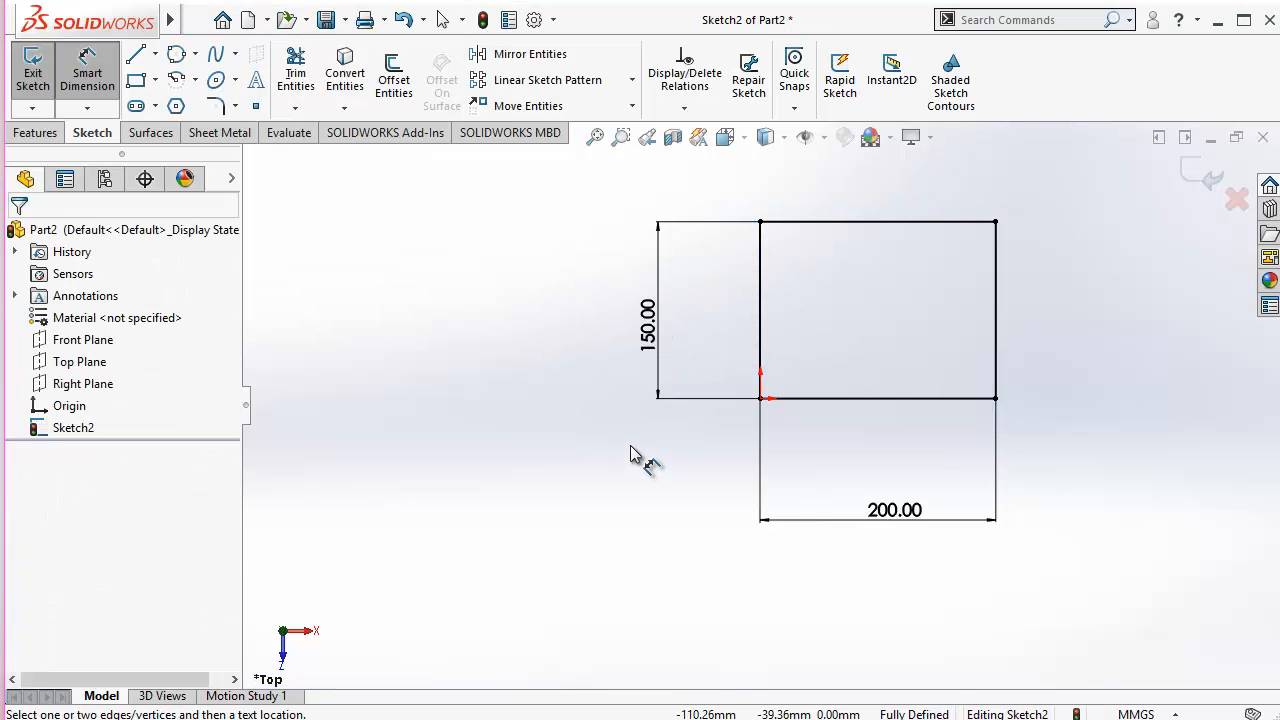
key("Escape")
Step: Delete the entire rectangle together with its dimensions from the sketch
scroll(633, 450, "up", 1)
mouse_move(614, 214)
left_mouse_down()
mouse_move(887, 410)
mouse_move(999, 542)
mouse_move(977, 559)
left_mouse_up()
key("Delete")
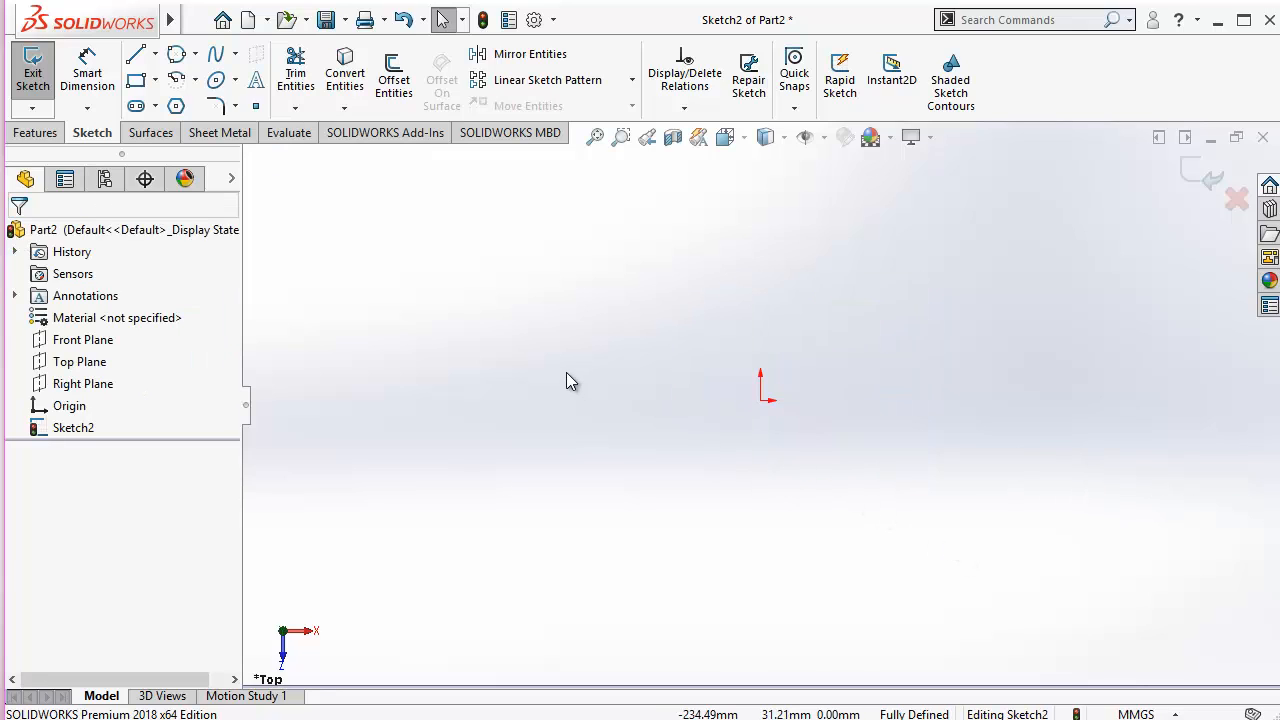
Step: Sketch a center rectangle about 423 by 203 mm, with its center above and to the right of the origin
left_click(156, 80)
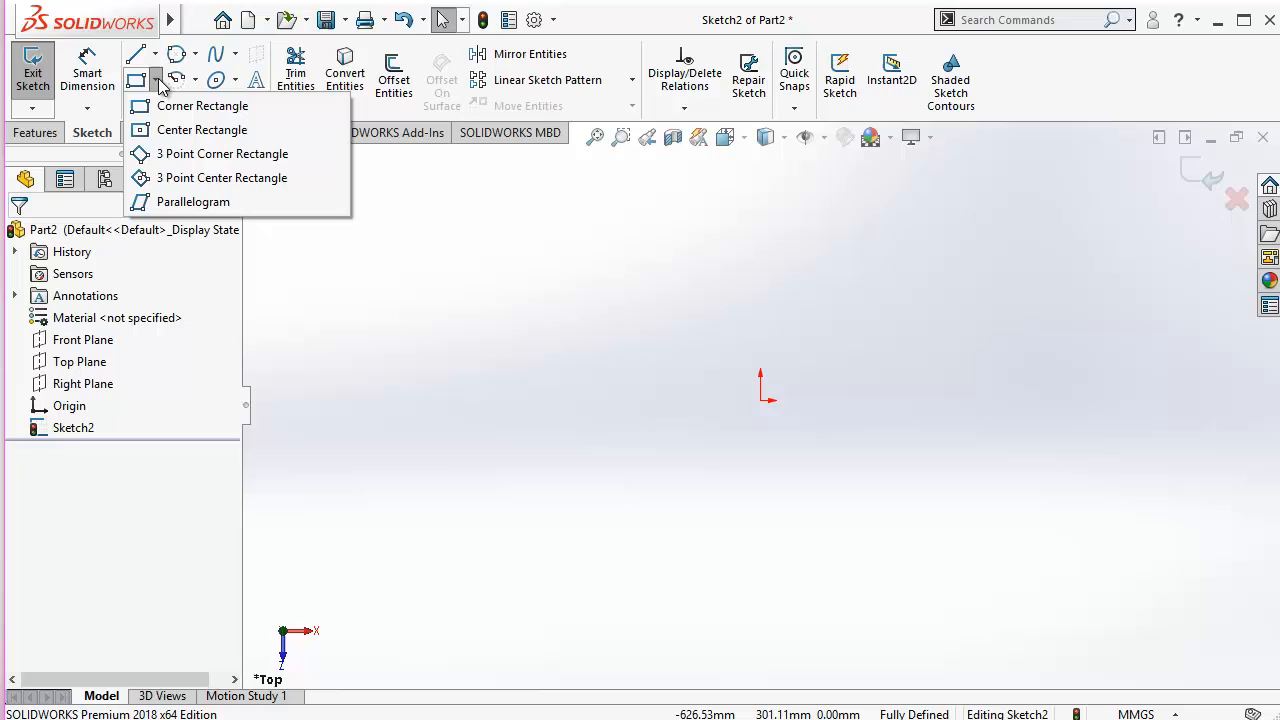
left_click(162, 138)
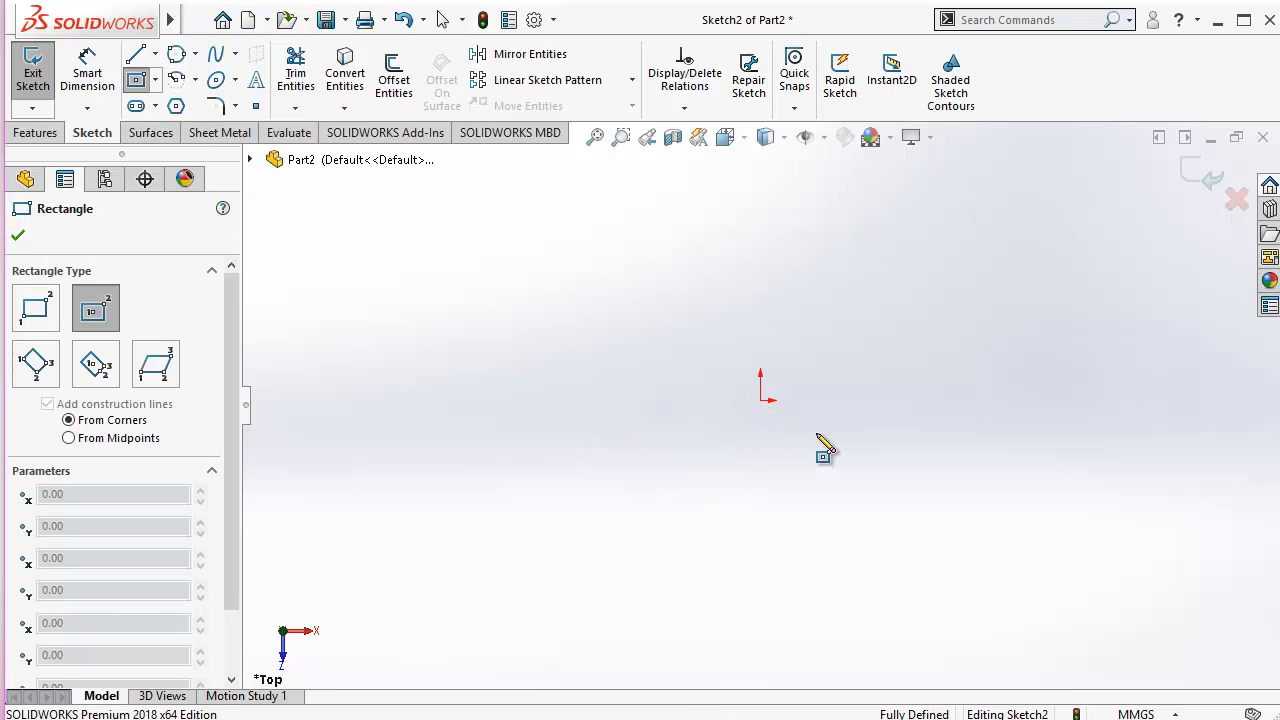
left_click(889, 263)
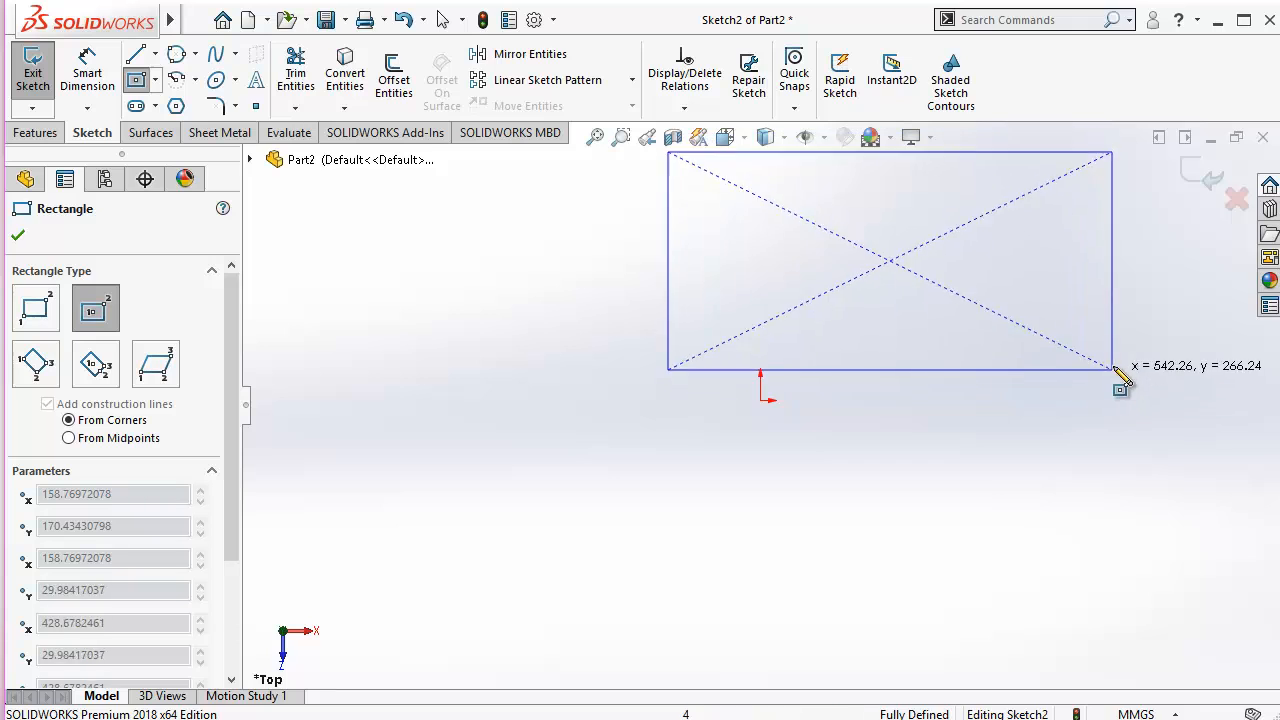
left_click(1063, 343)
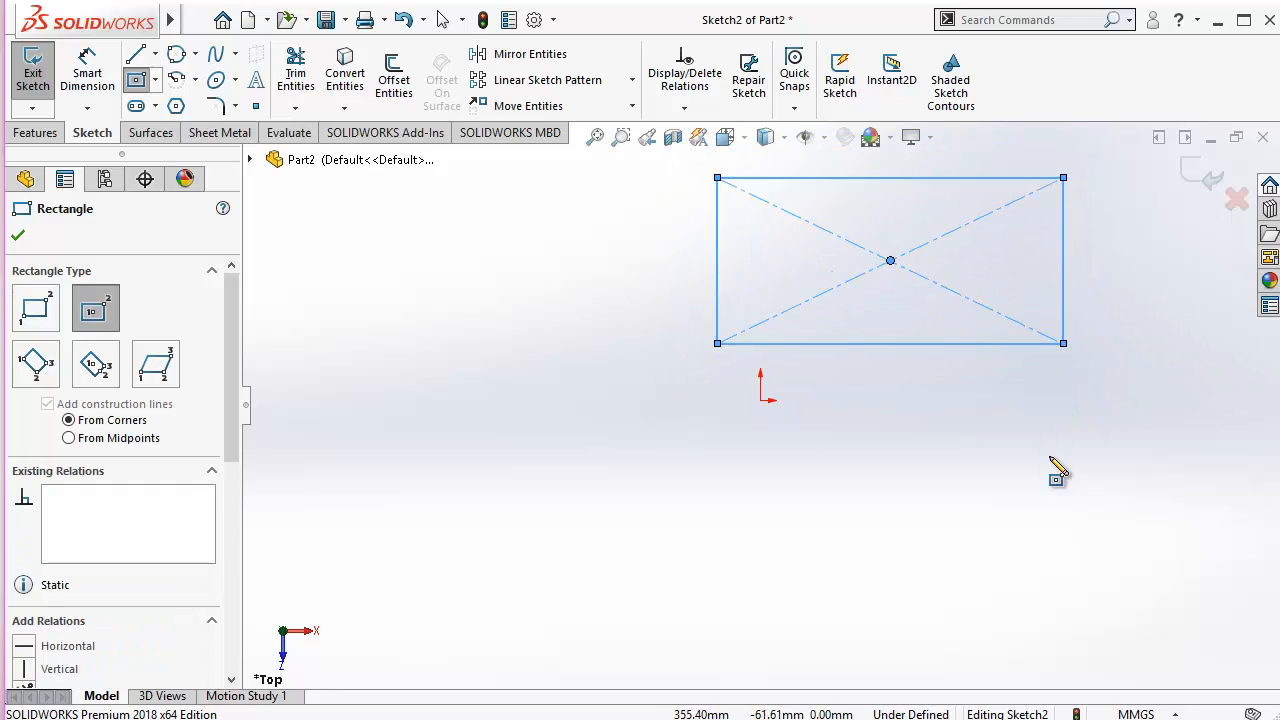
key("Escape")
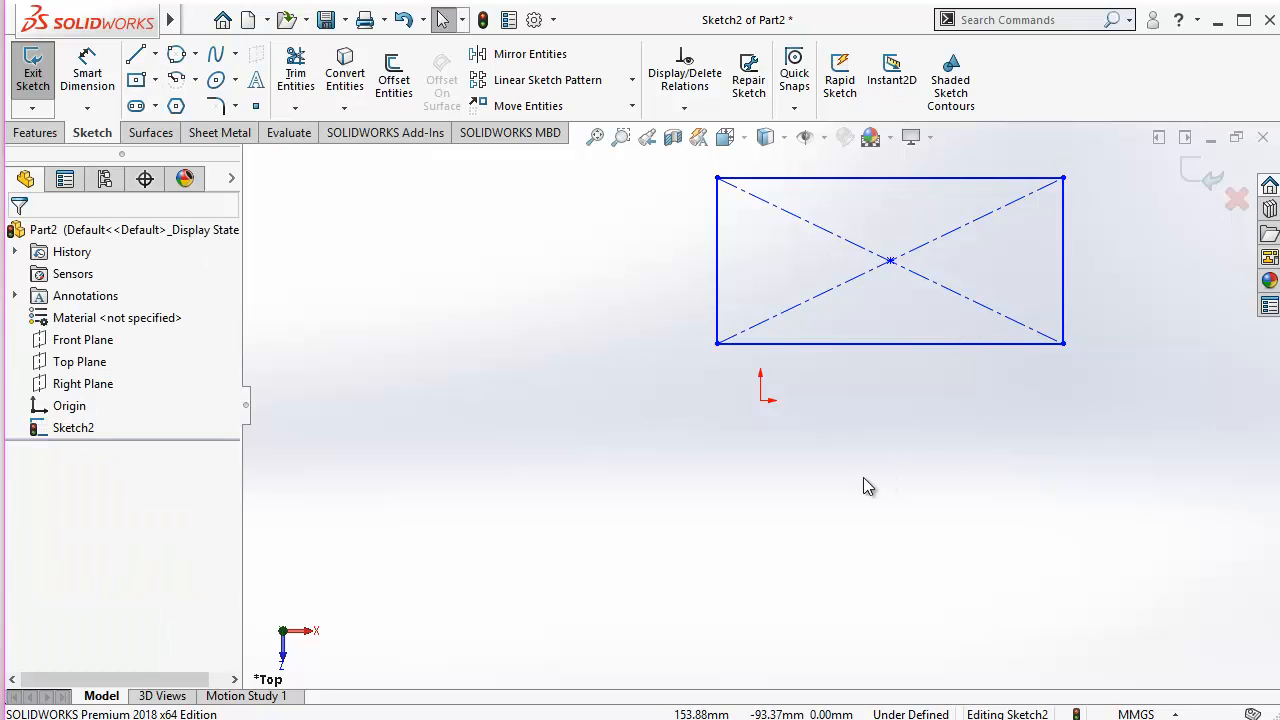
Step: Dimension the center rectangle's lower horizontal edge to 400 mm
left_click(87, 72)
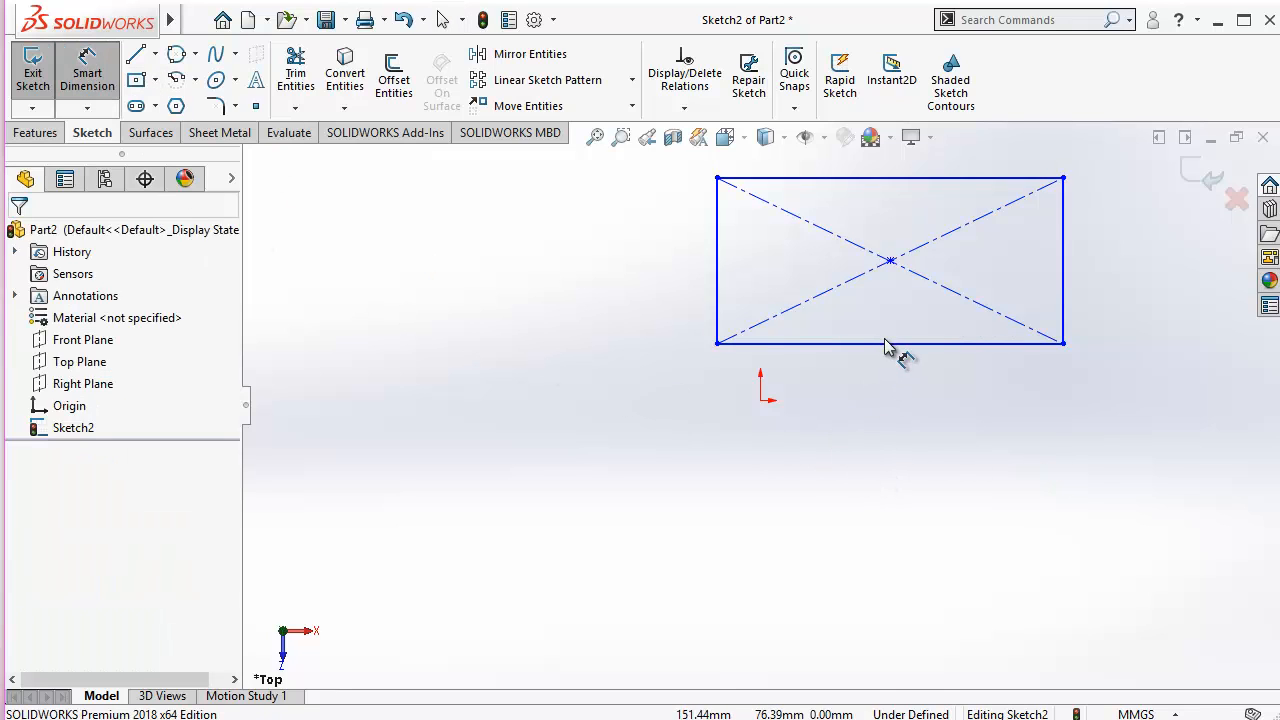
left_click(887, 350)
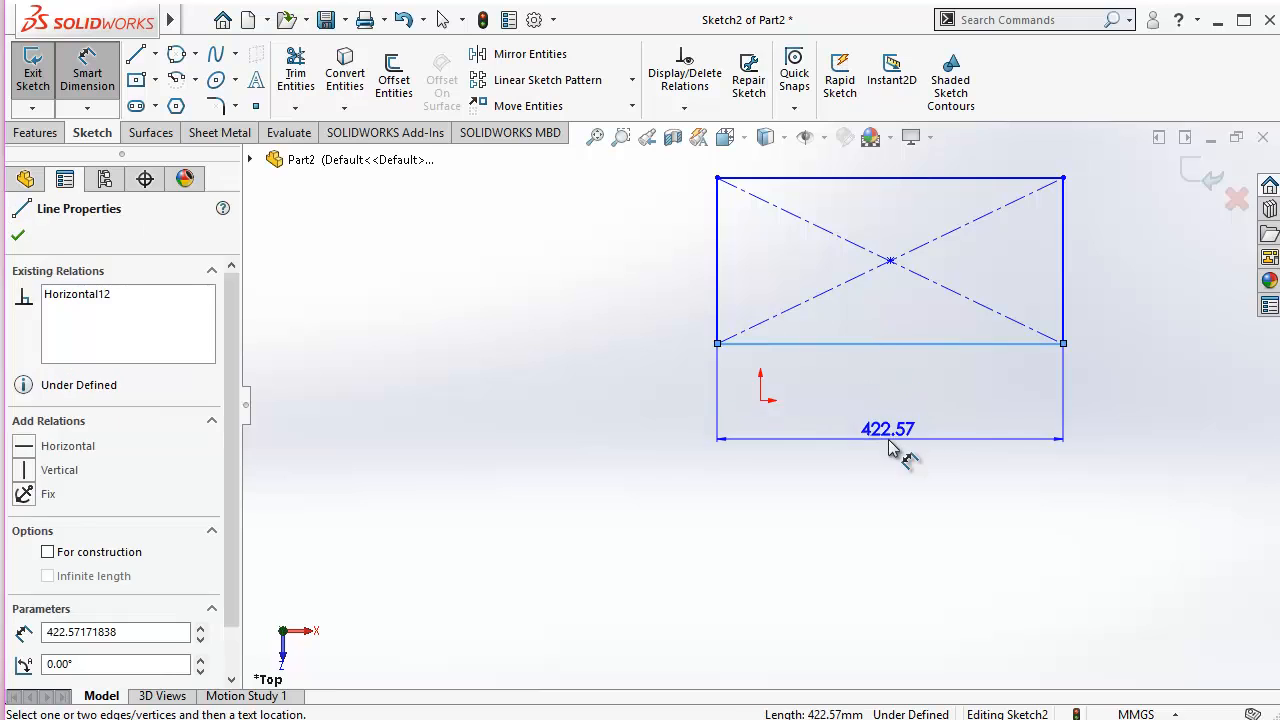
left_click(890, 448)
type("400")
key("Return")
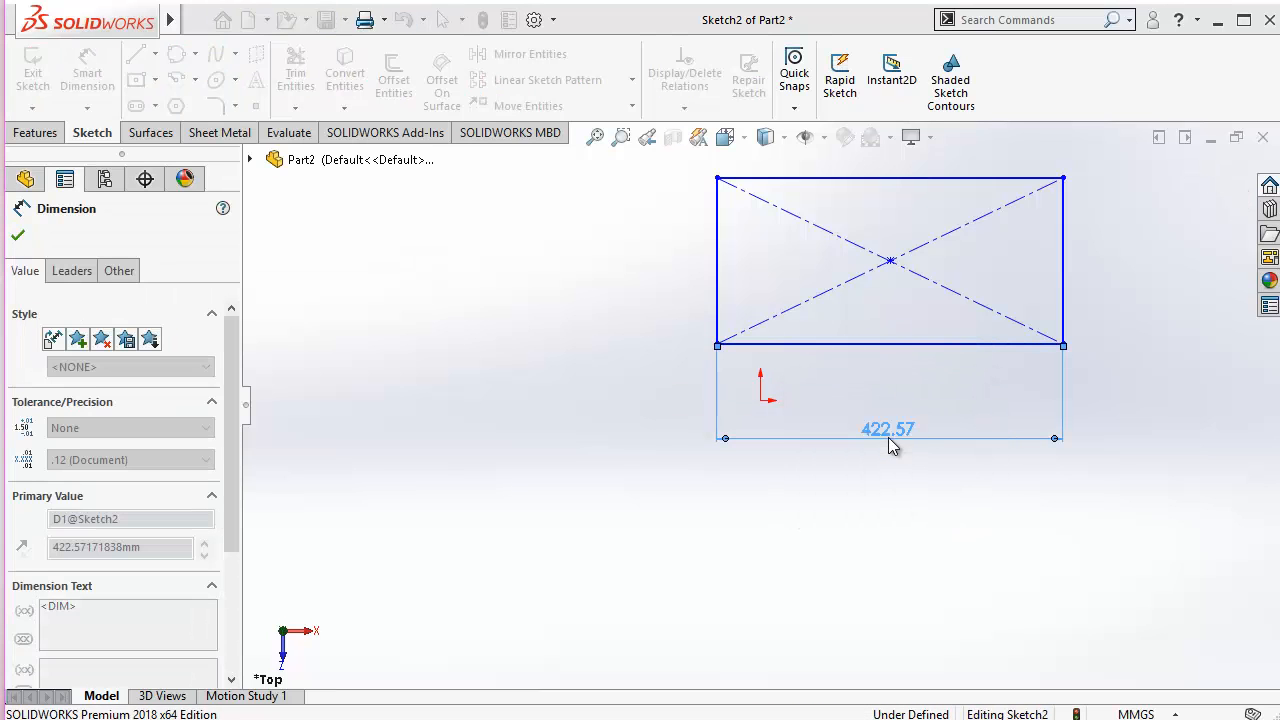
Step: Dimension the center rectangle's left vertical edge to 200 mm and finish dimensioning
left_click(736, 286)
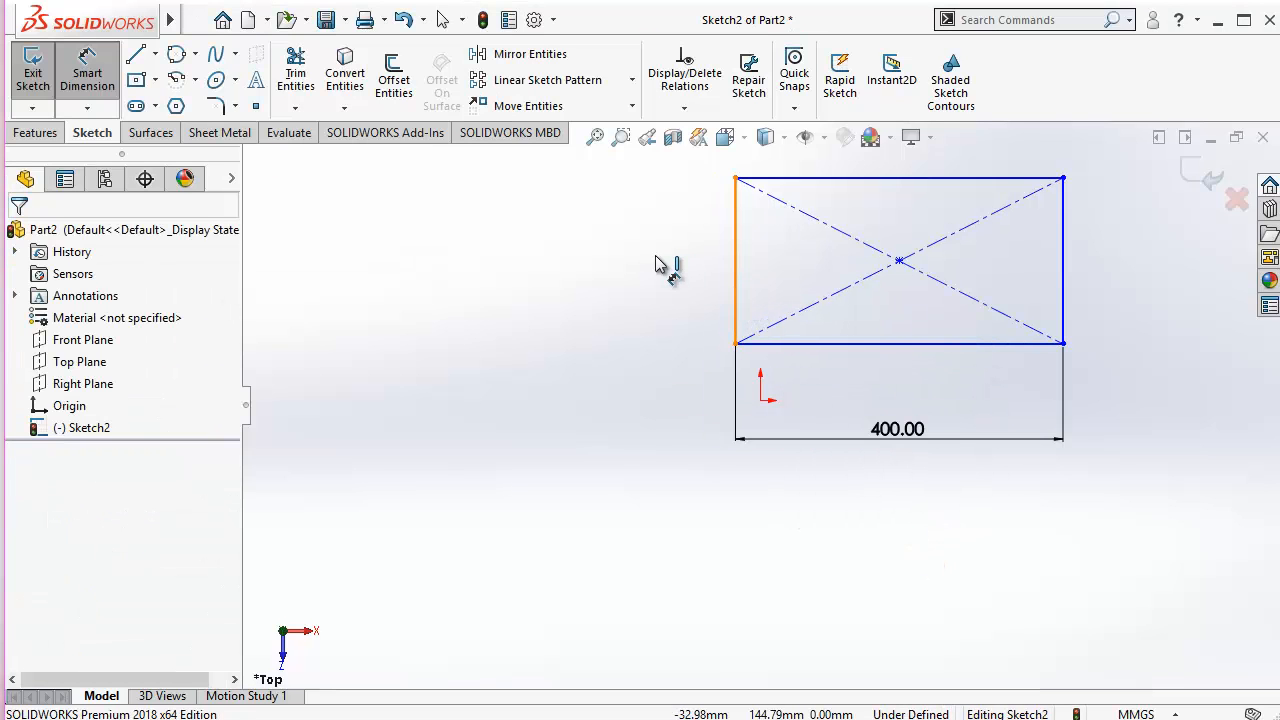
left_click(662, 275)
type("200")
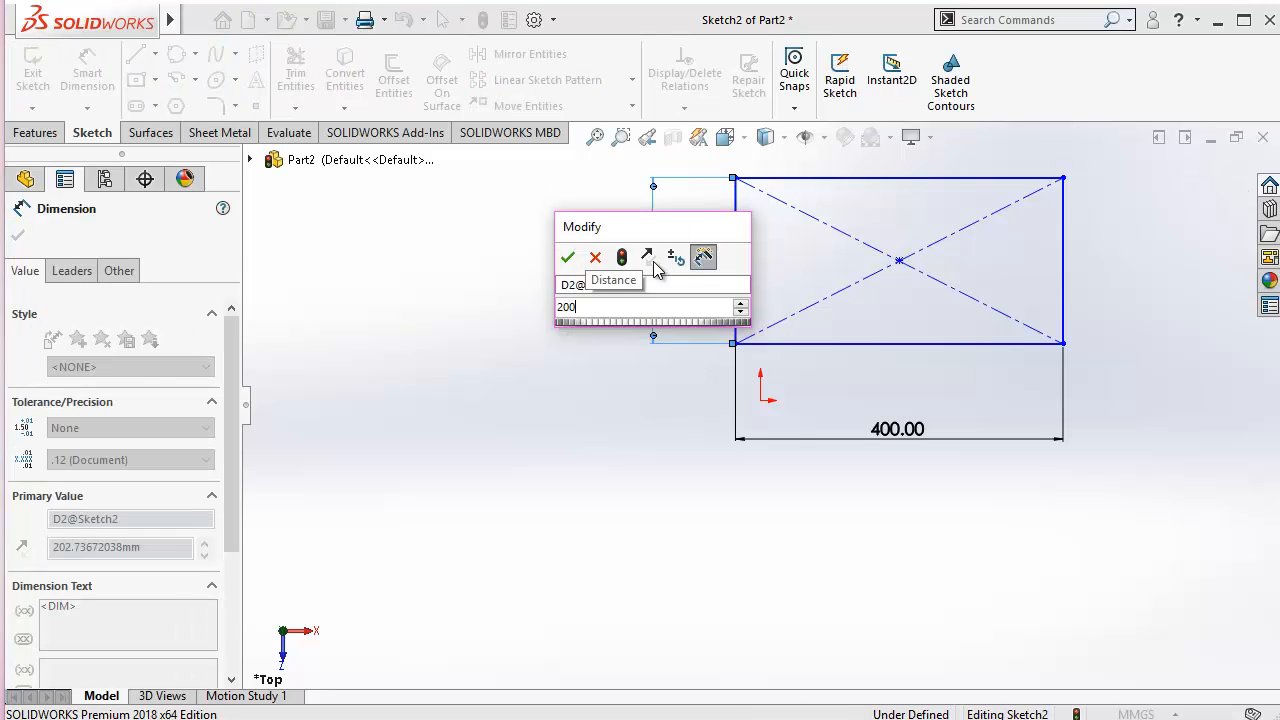
key("Return")
key("Escape")
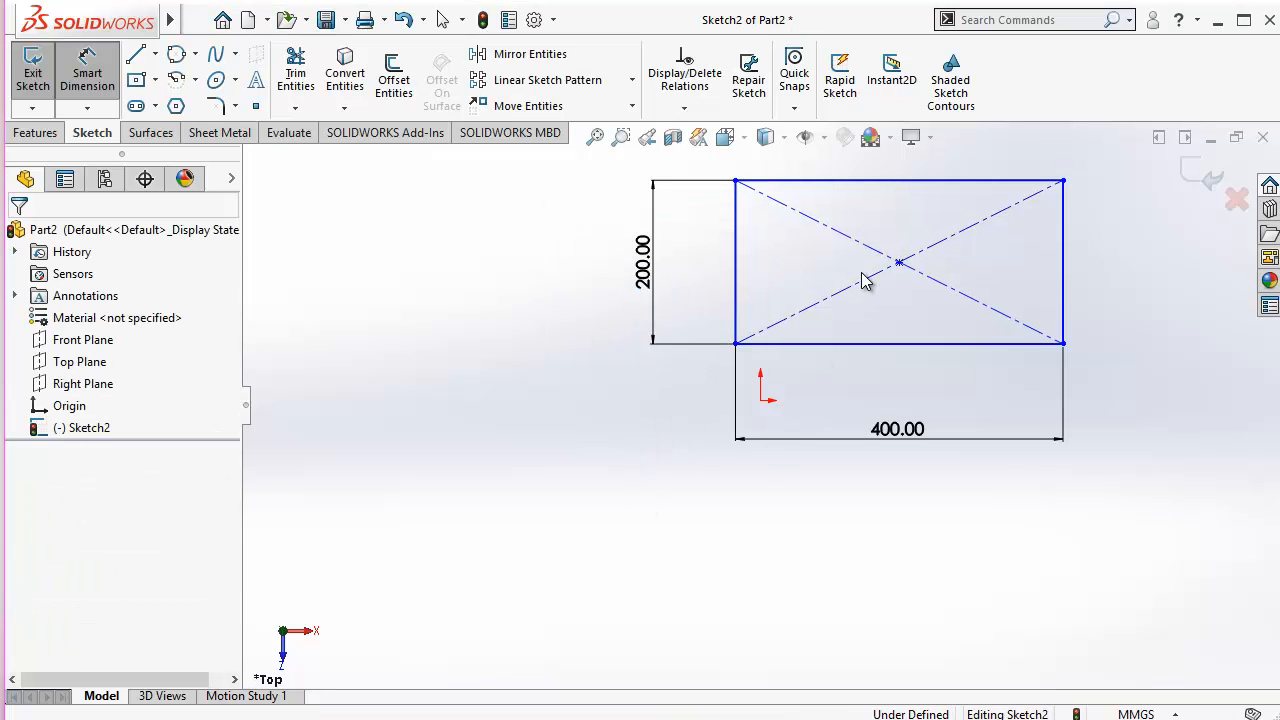
key("Escape")
Step: Move the rectangle's center point onto the origin so the two are coincident
left_click(899, 264)
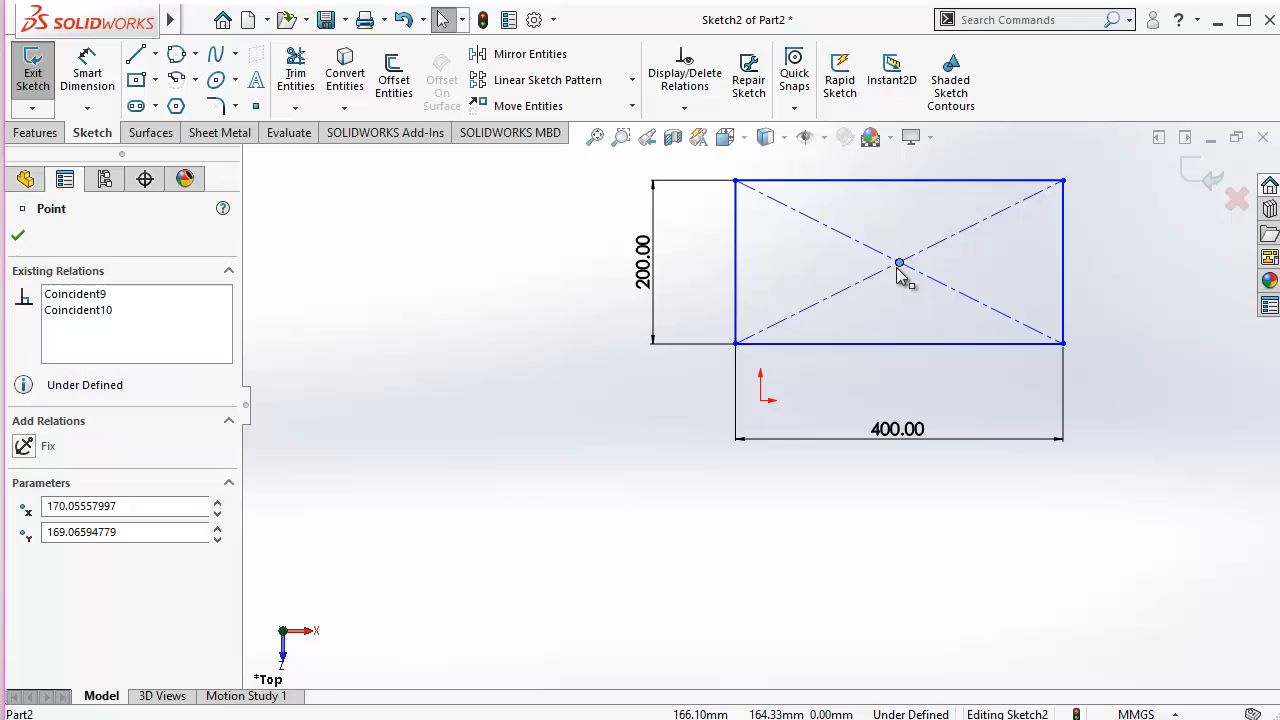
mouse_move(899, 263)
left_mouse_down()
mouse_move(874, 298)
mouse_move(840, 417)
mouse_move(760, 400)
left_mouse_up()
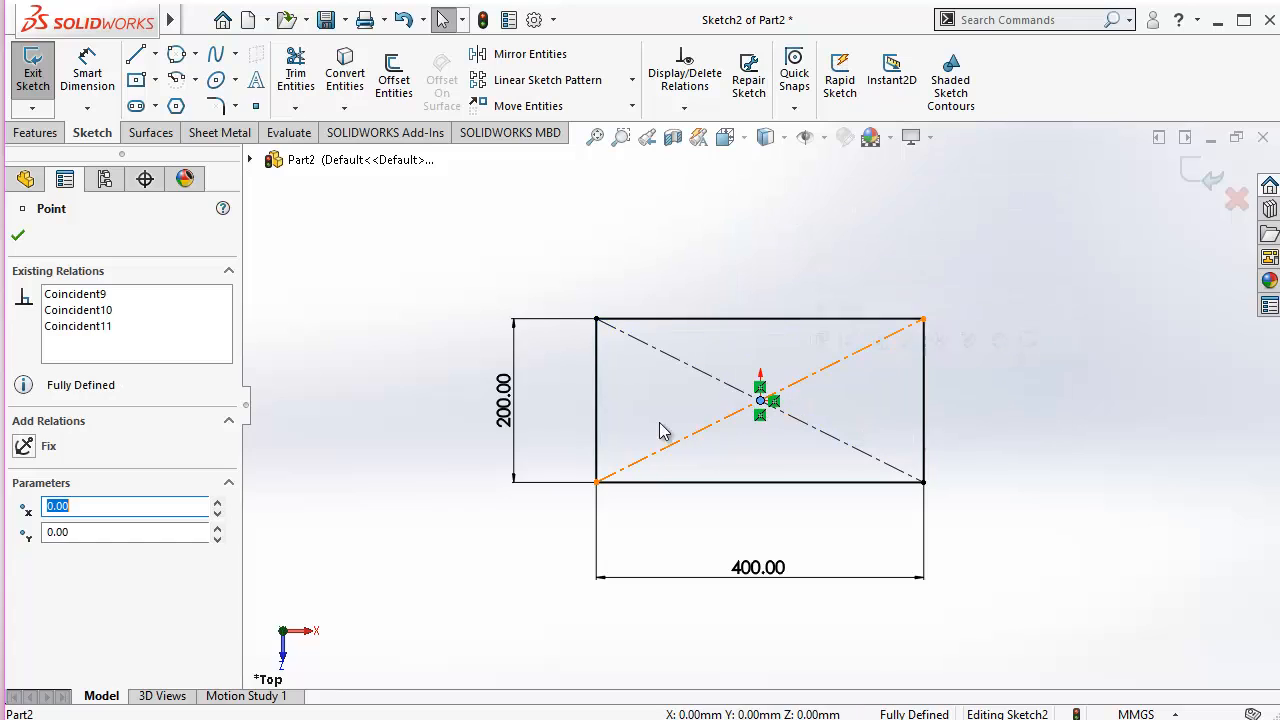
left_click(440, 283)
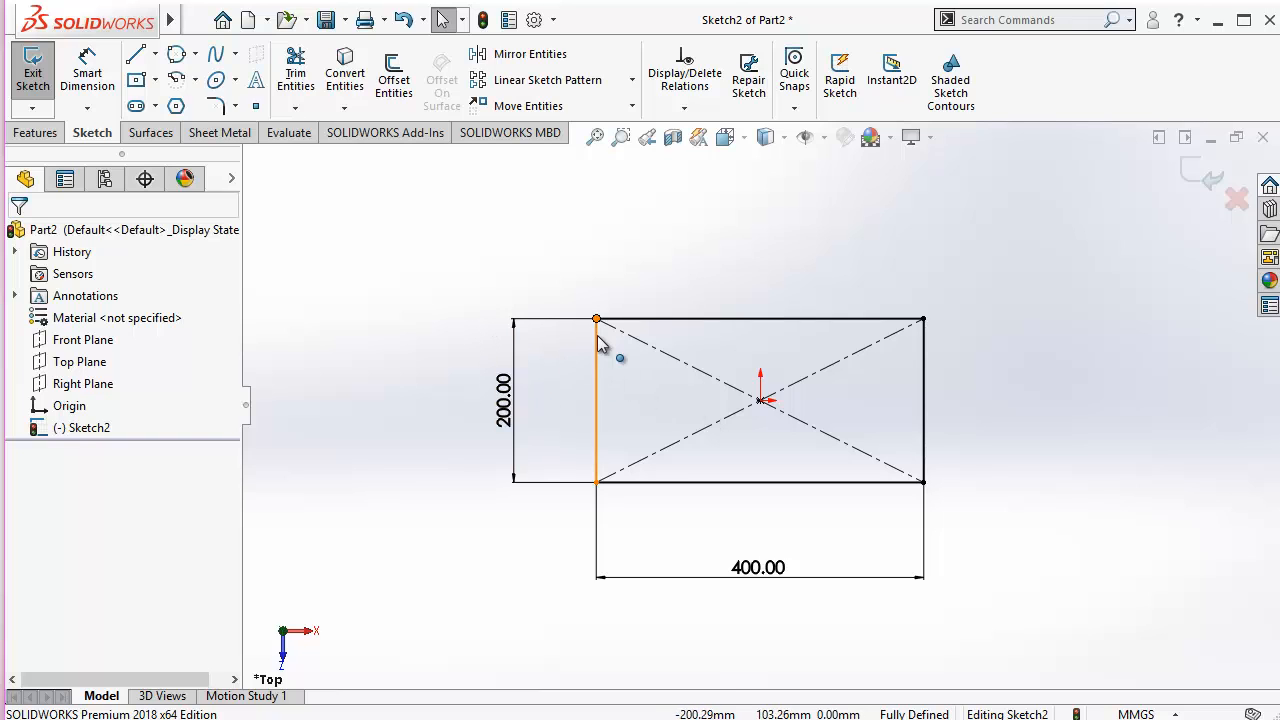
Step: Try to move the rectangle's left edge inward to test whether the sketch is fixed
left_click_drag(597, 355, 660, 414)
left_click(660, 414)
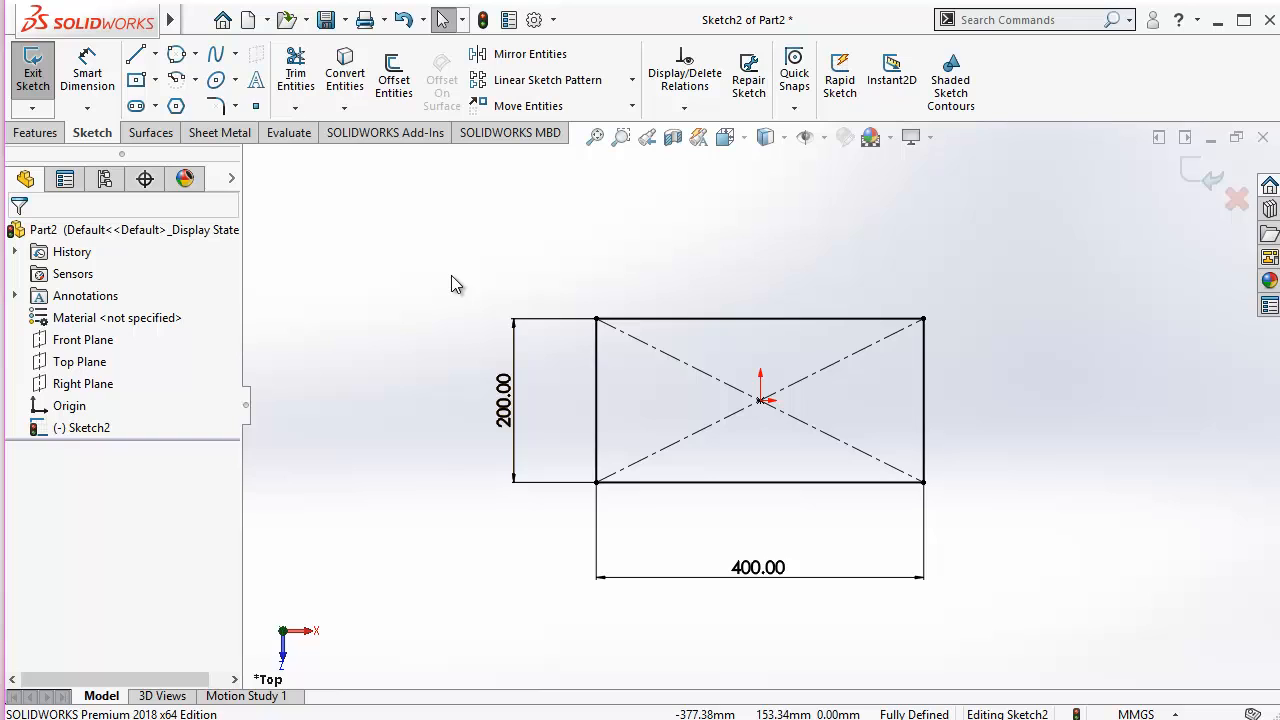
key("z")
left_click_drag(518, 268, 930, 566)
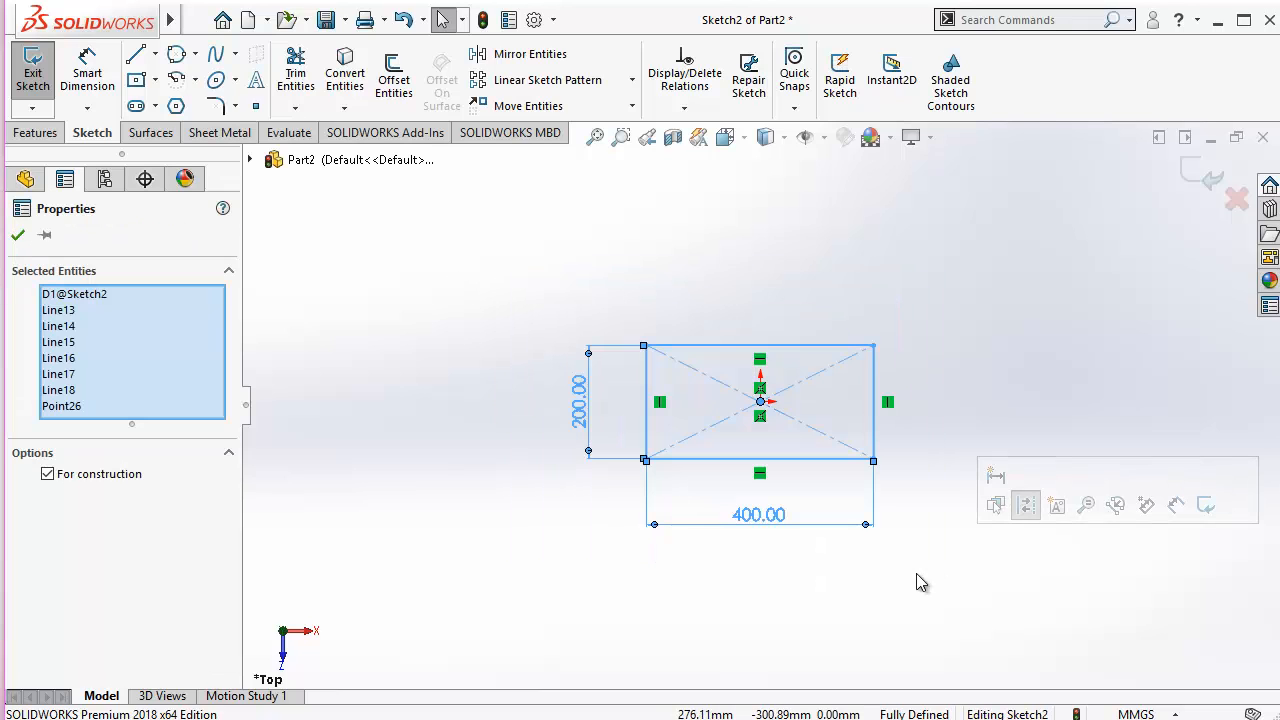
left_click(705, 476)
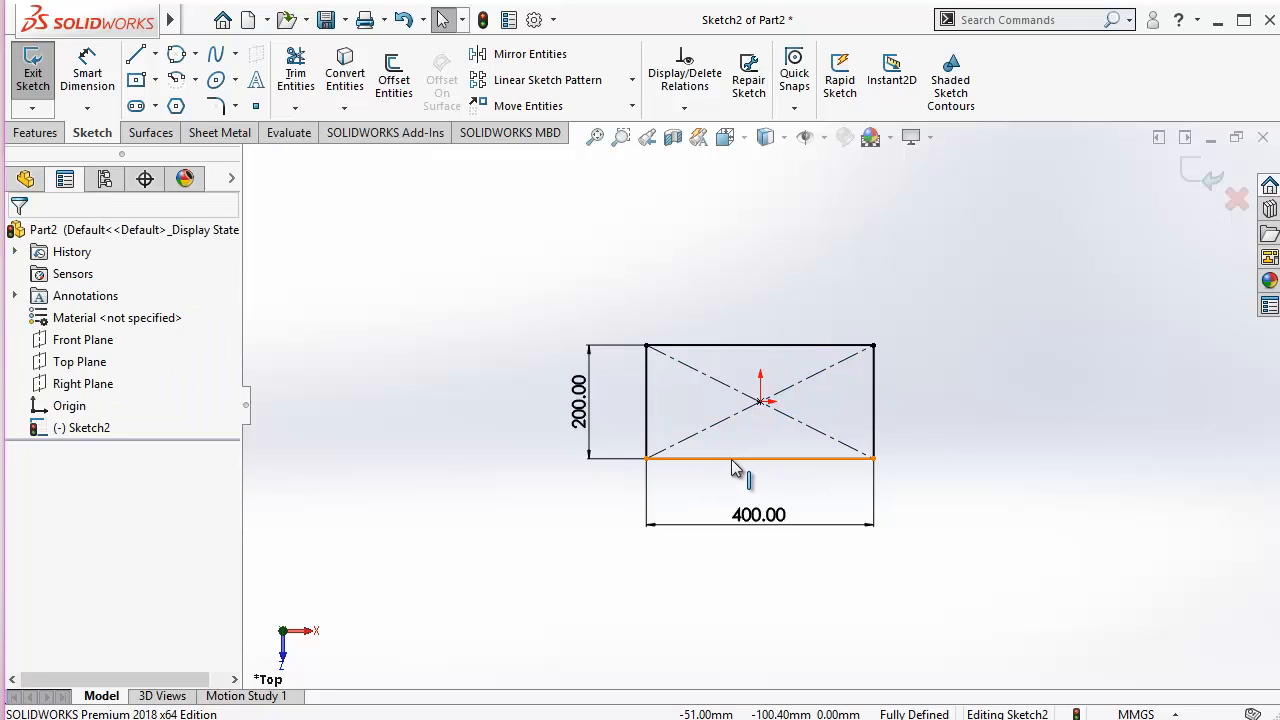
left_click(729, 470)
left_click(710, 500)
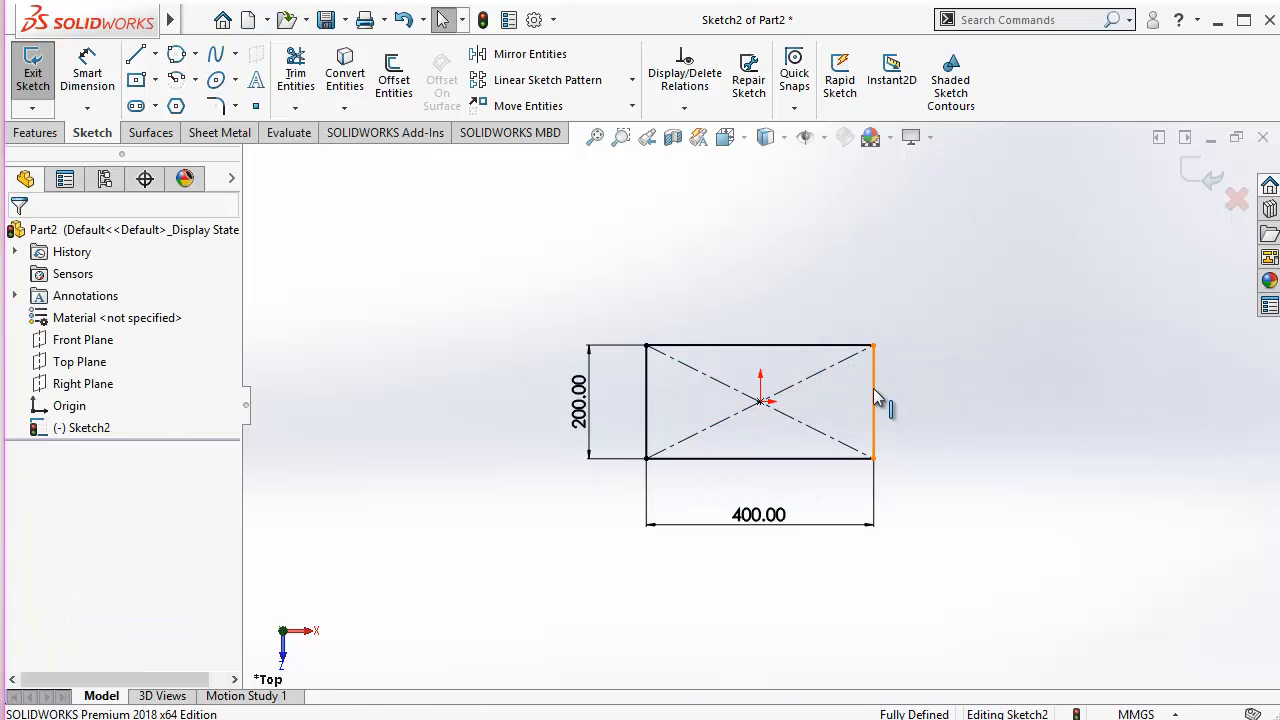
left_click(875, 402)
left_click(939, 476)
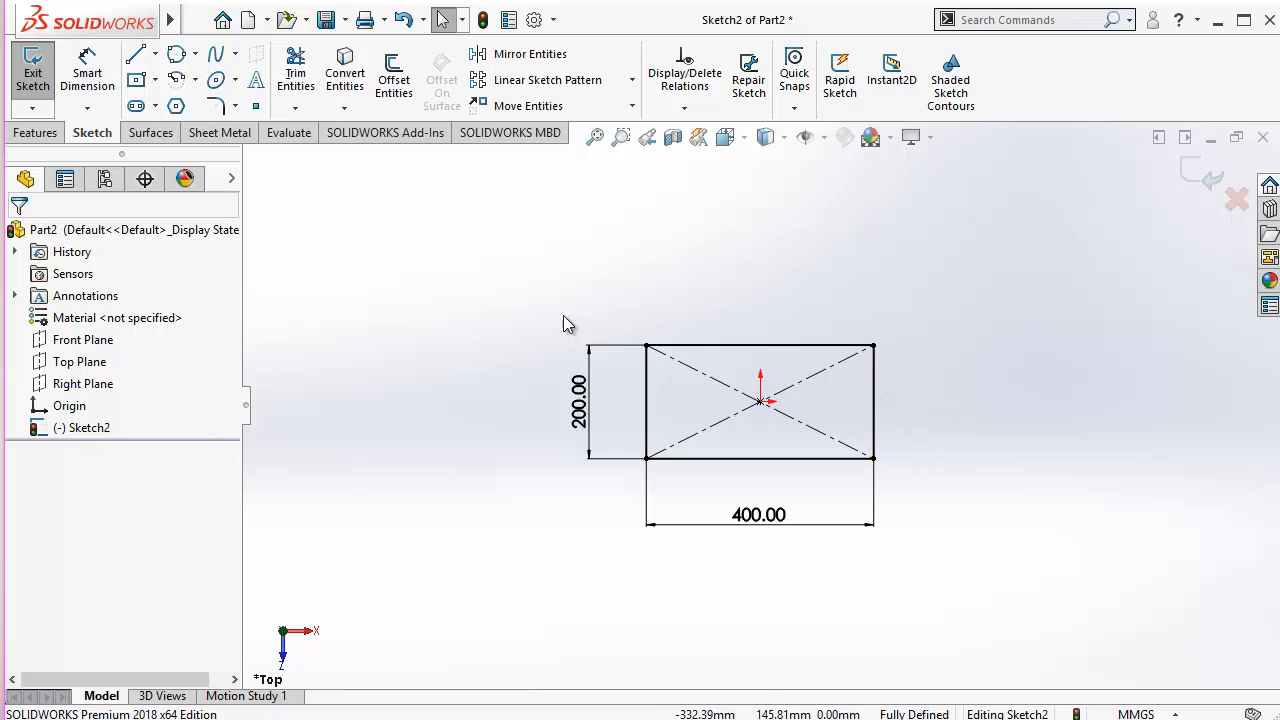
Step: Delete the entire center rectangle together with its dimensions and construction lines
left_click_drag(529, 297, 988, 610)
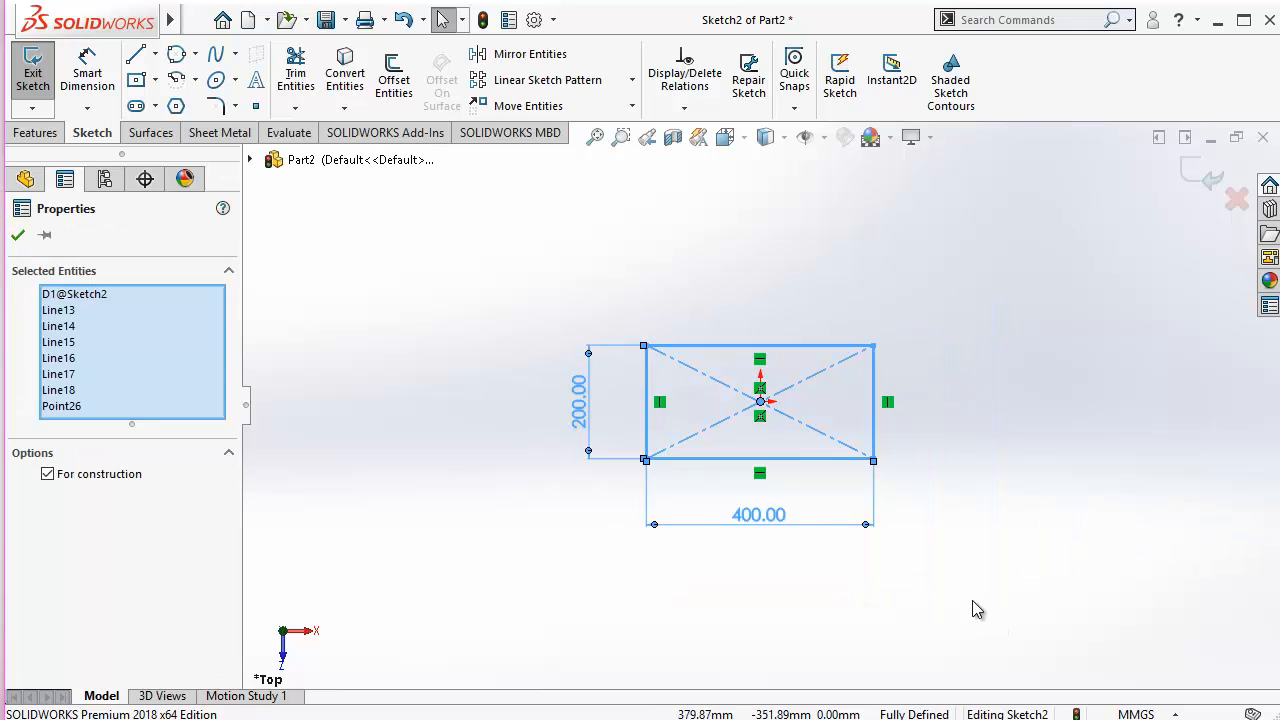
key("Delete")
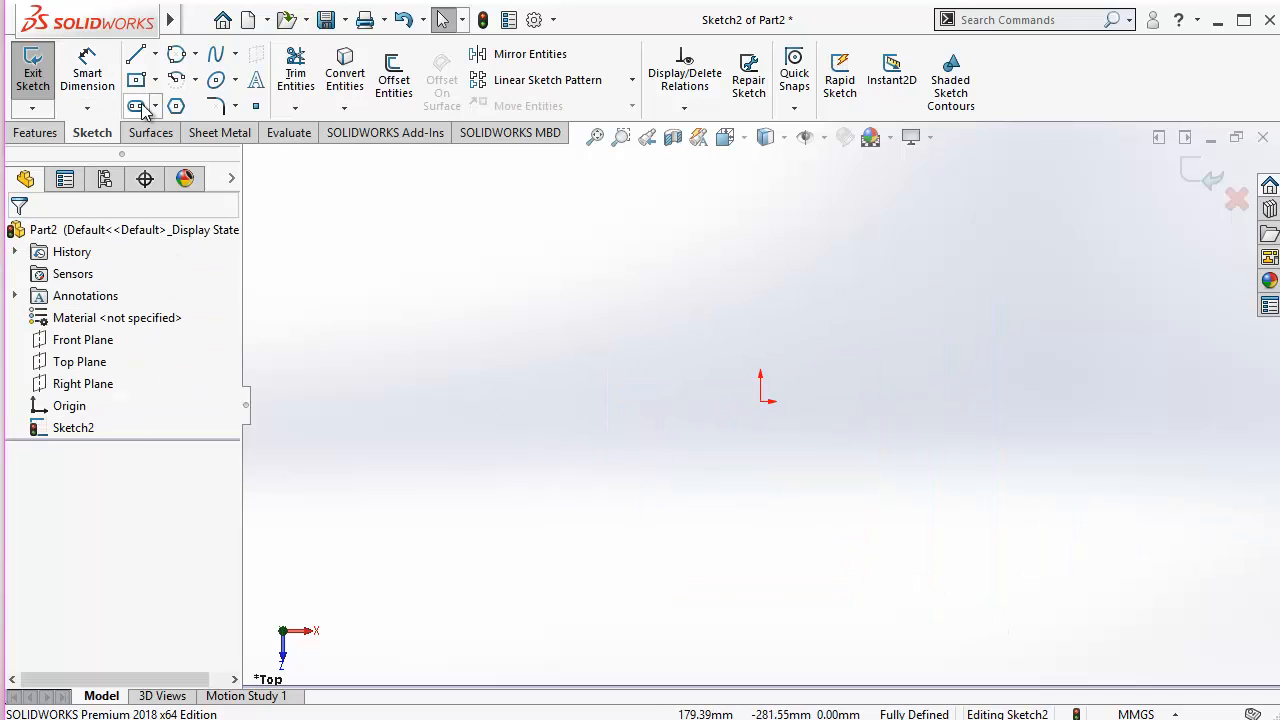
Step: Draw a tilted 3 Point Corner Rectangle from the origin, with its second corner at about X -253, Y 181 mm and its third up and right
left_click(156, 84)
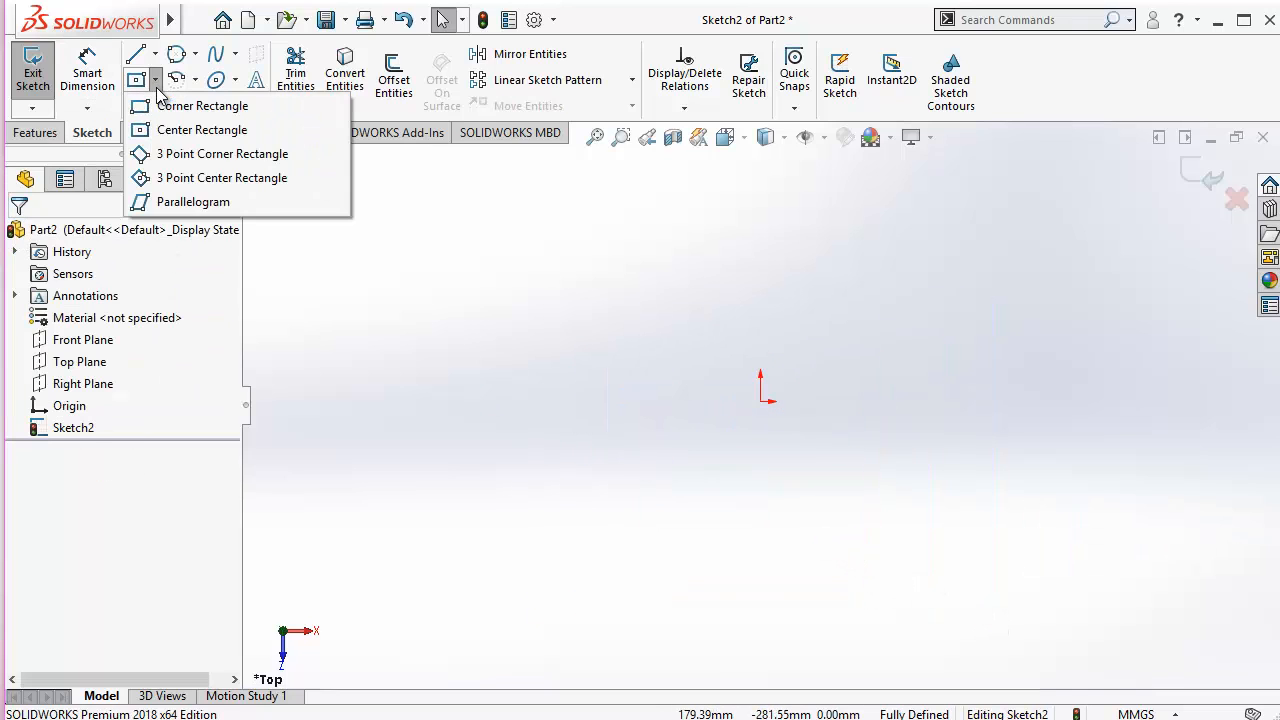
left_click(208, 157)
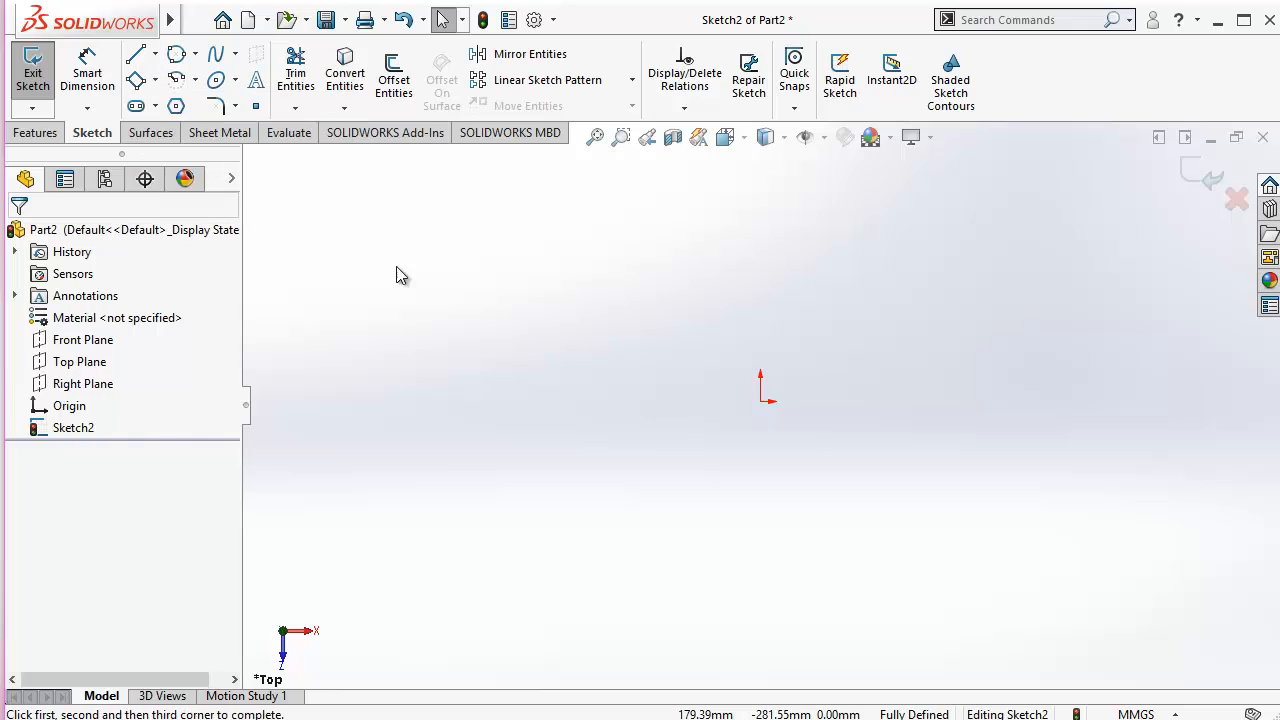
left_click(762, 402)
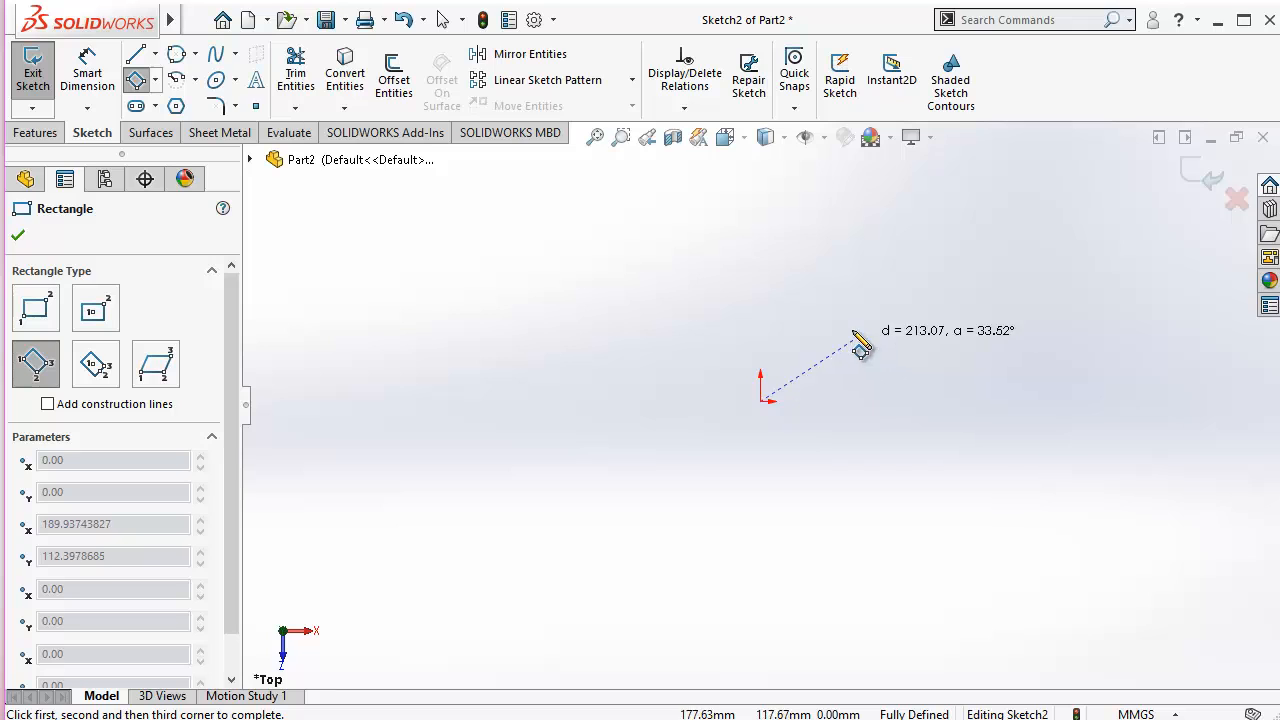
left_click(618, 299)
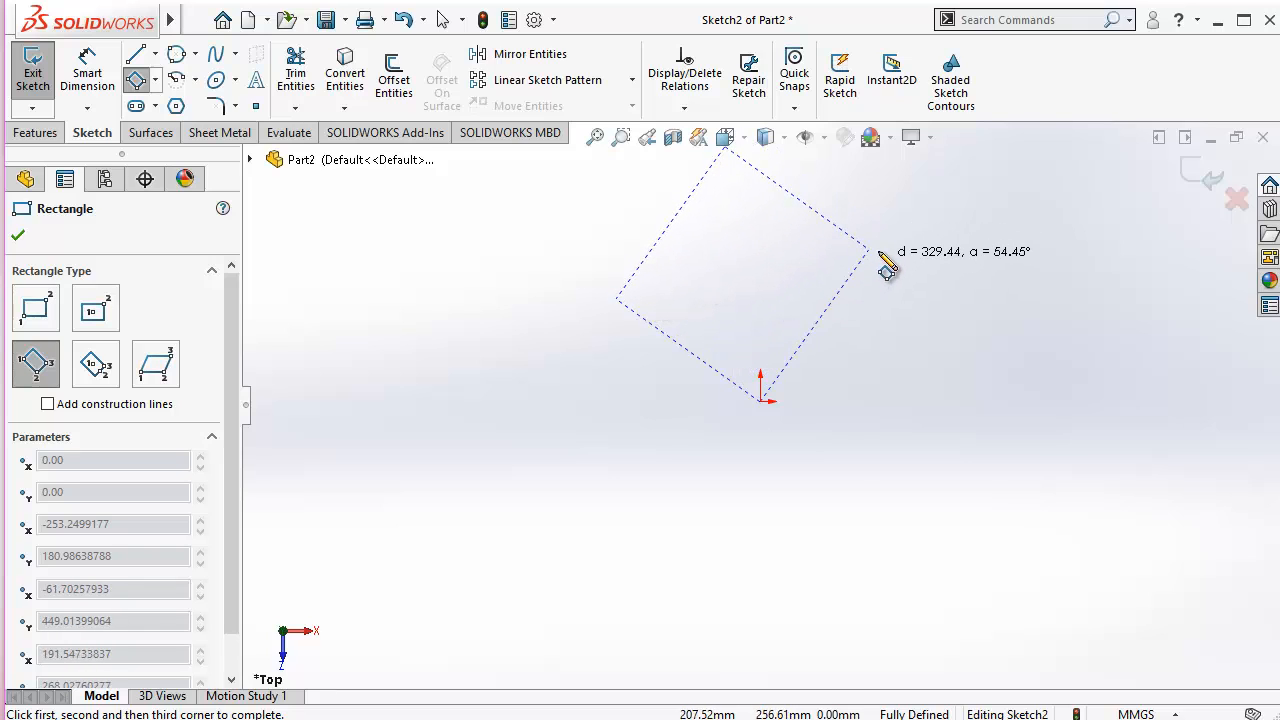
left_click(880, 250)
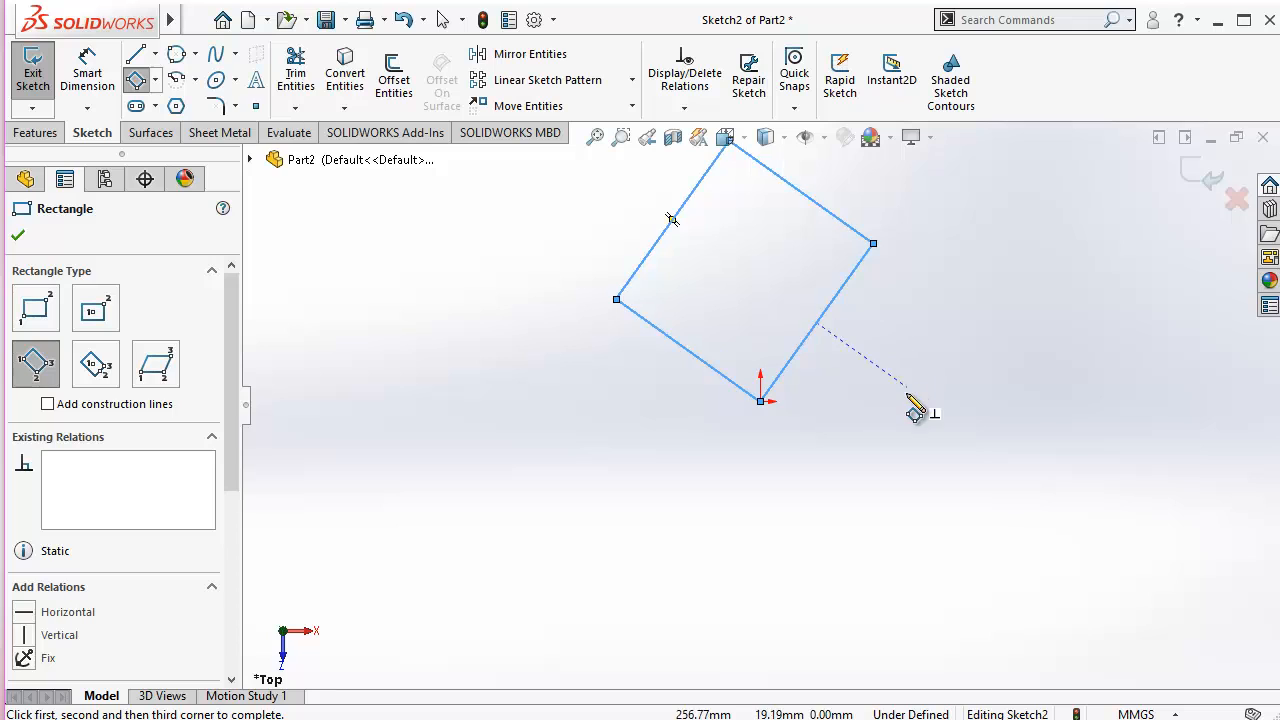
key("Escape")
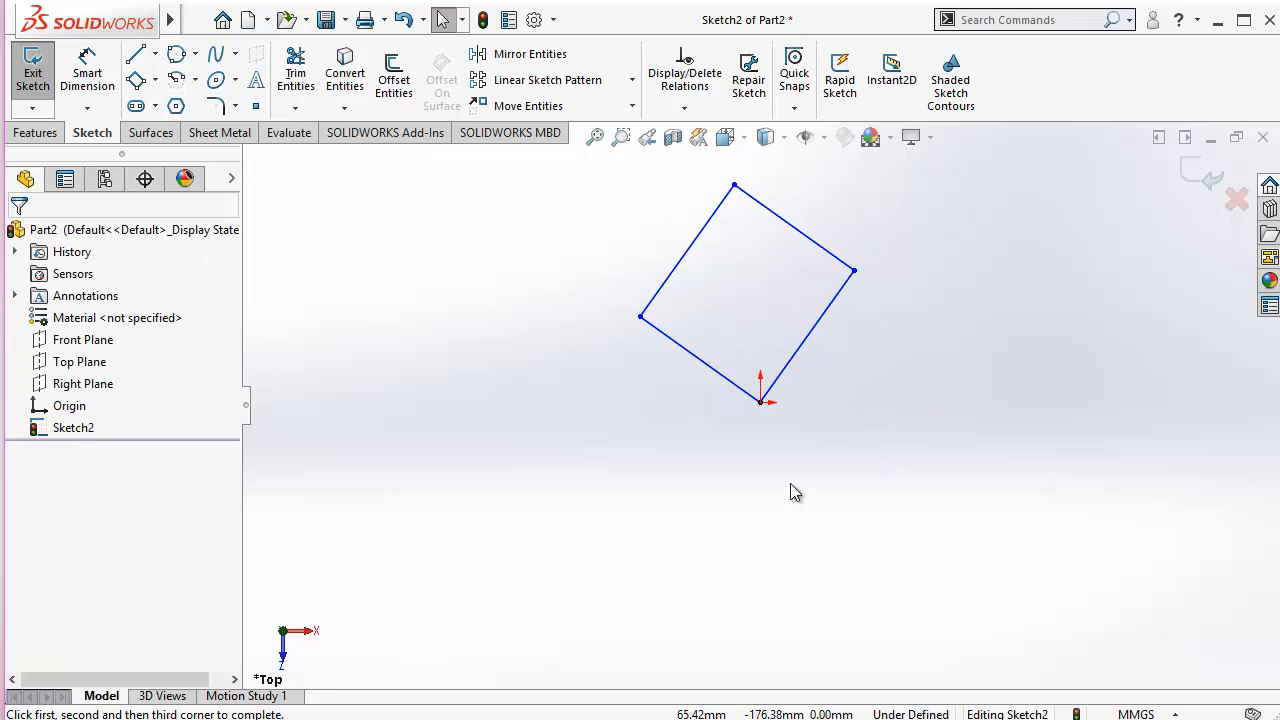
Step: Zoom in and out around the tilted rectangle, and fit the whole sketch in view
scroll(773, 416, "down", 3)
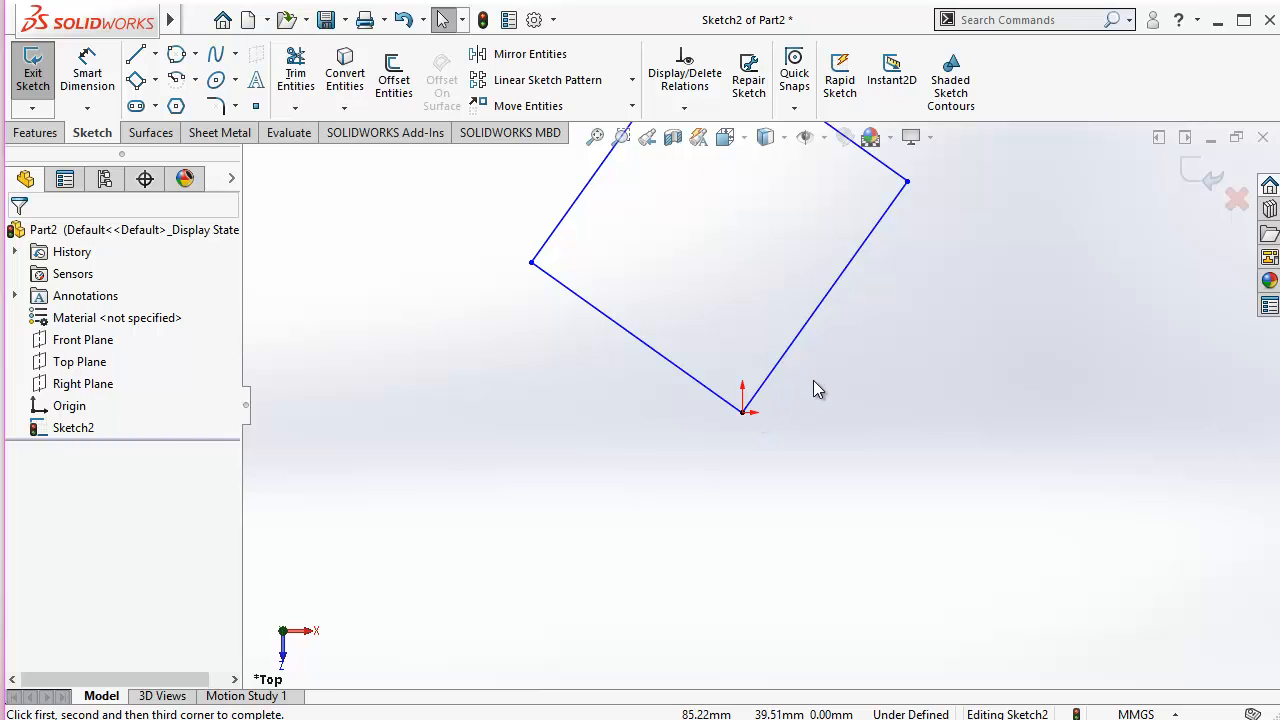
scroll(813, 380, "up", 3)
scroll(870, 270, "down", 2)
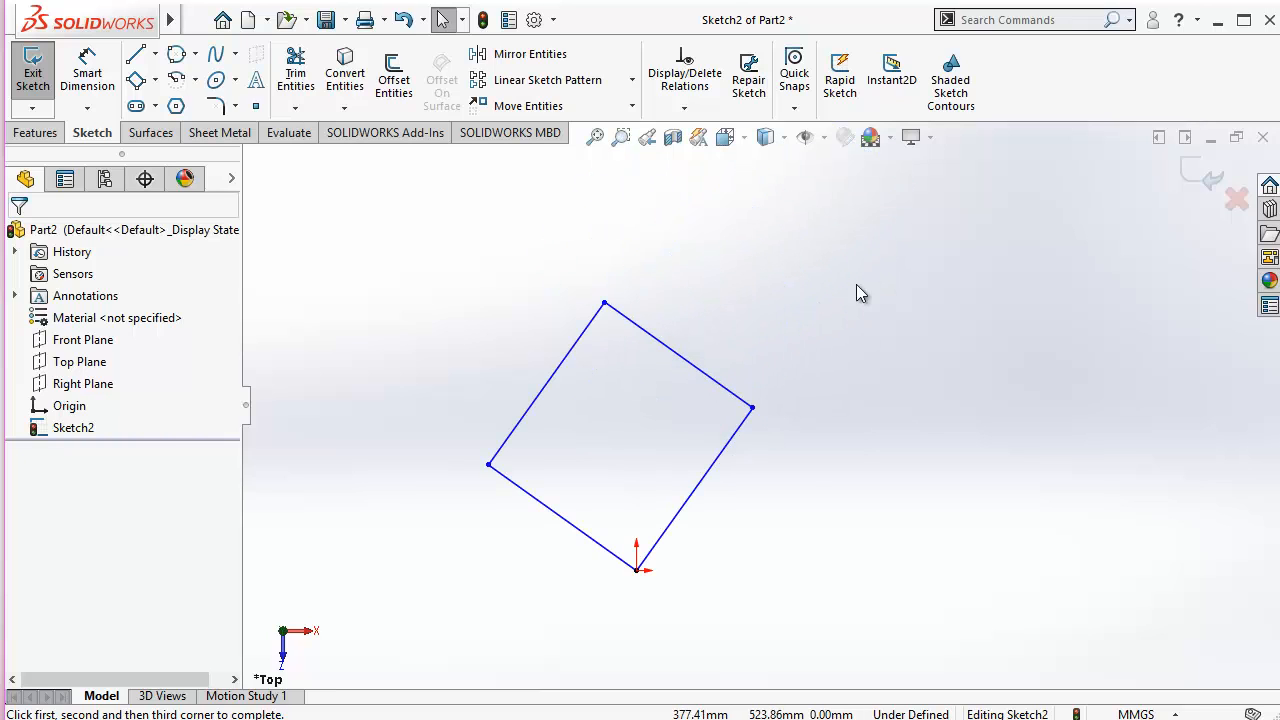
scroll(658, 561, "down", 2)
scroll(645, 372, "up", 1)
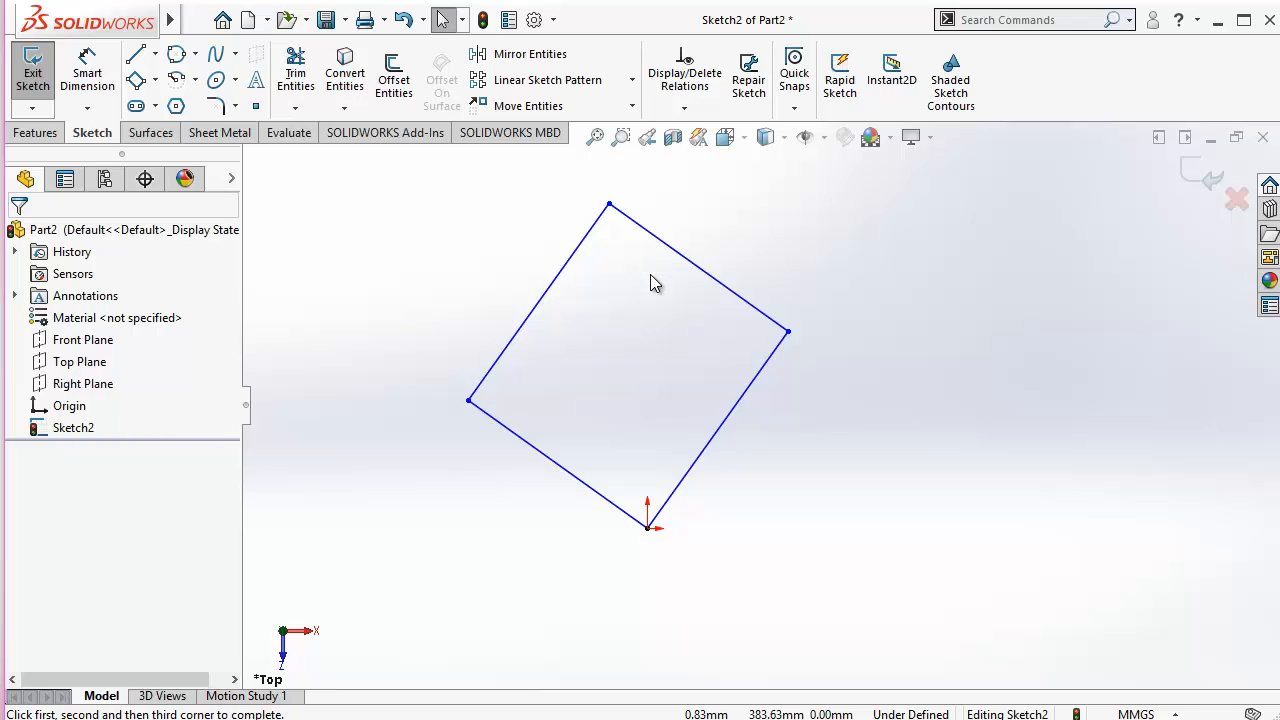
left_click(597, 140)
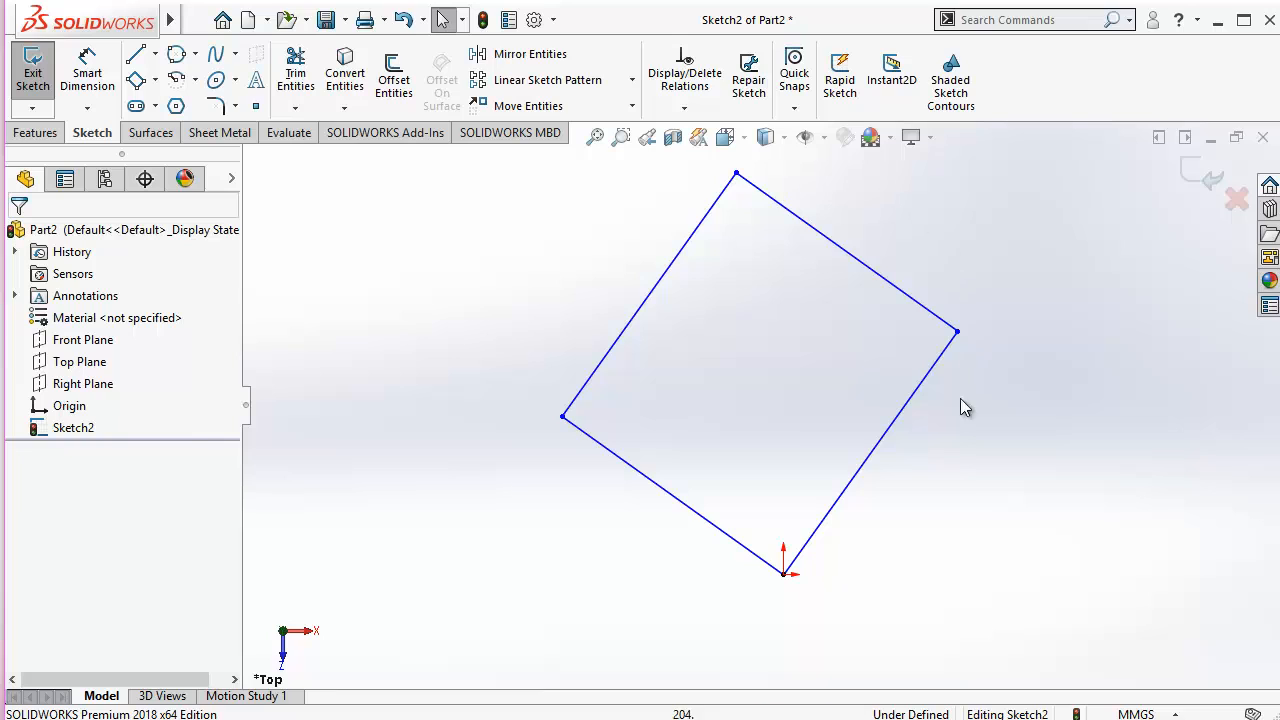
Step: Use Zoom to Area on the rectangle's lower-left edge and on its left corner, fitting the whole sketch in view after each
left_click(620, 138)
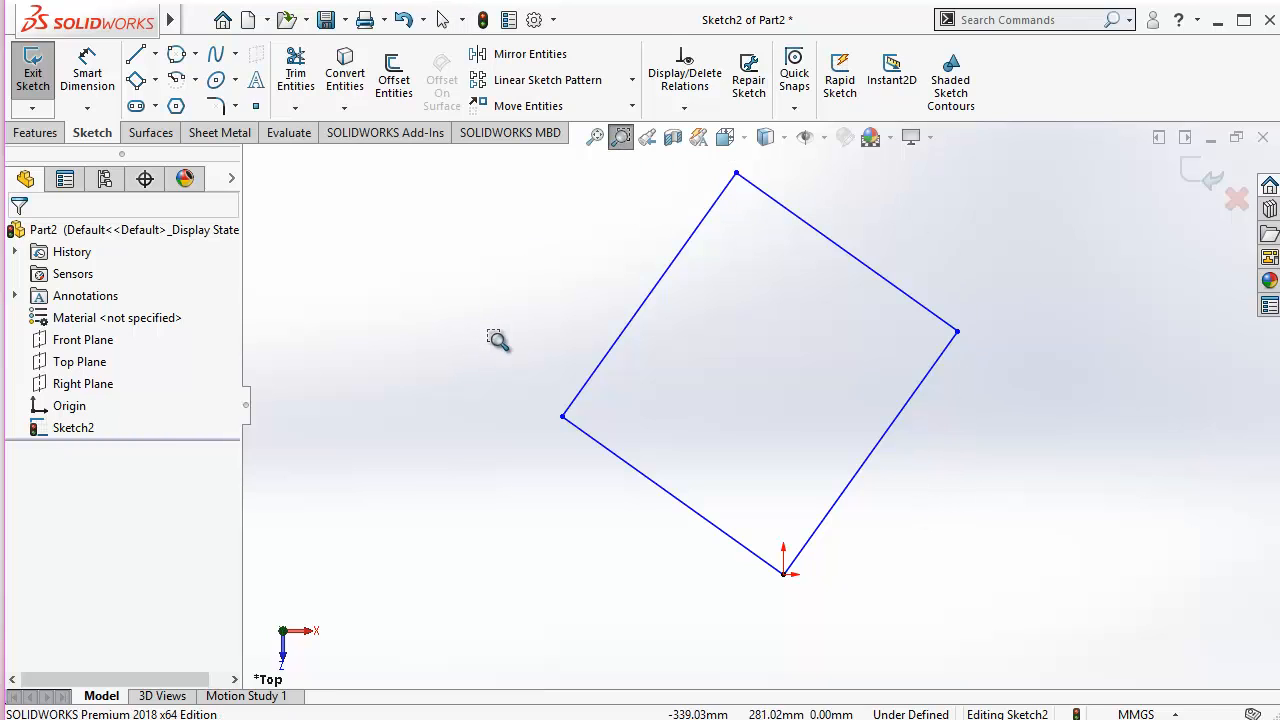
mouse_move(487, 329)
left_mouse_down()
mouse_move(608, 498)
mouse_move(820, 601)
left_mouse_up()
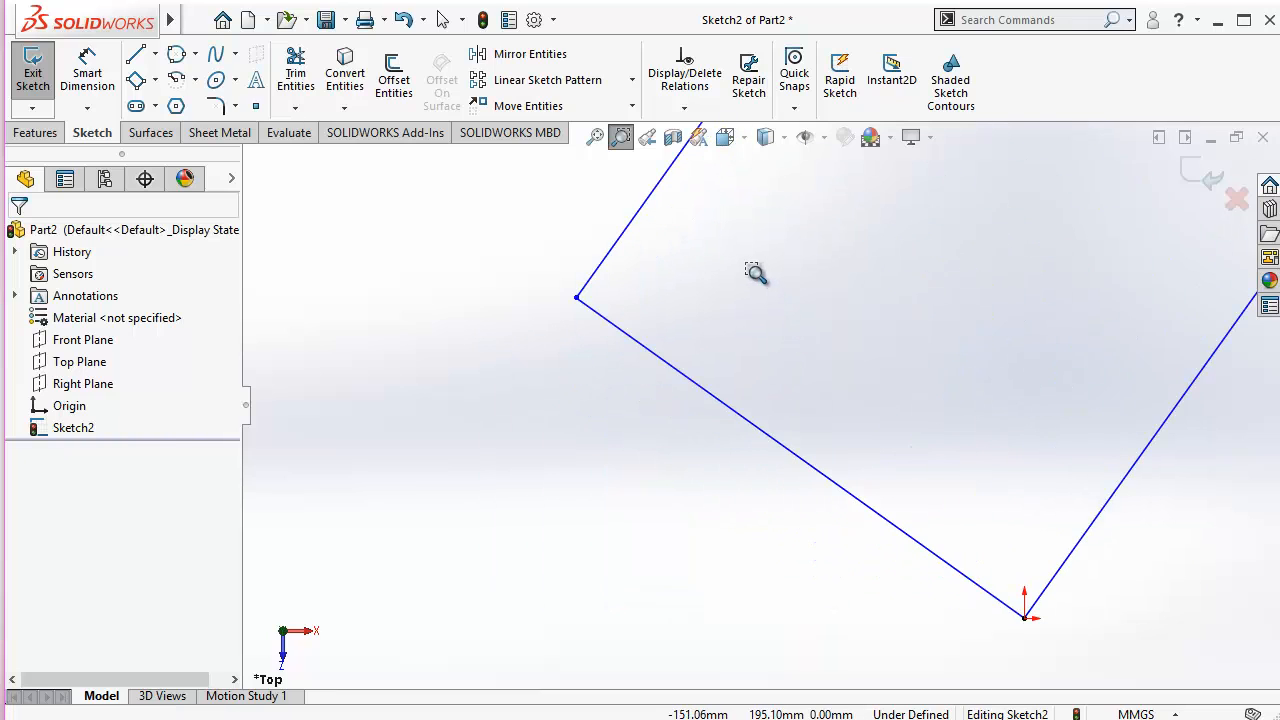
left_click(595, 140)
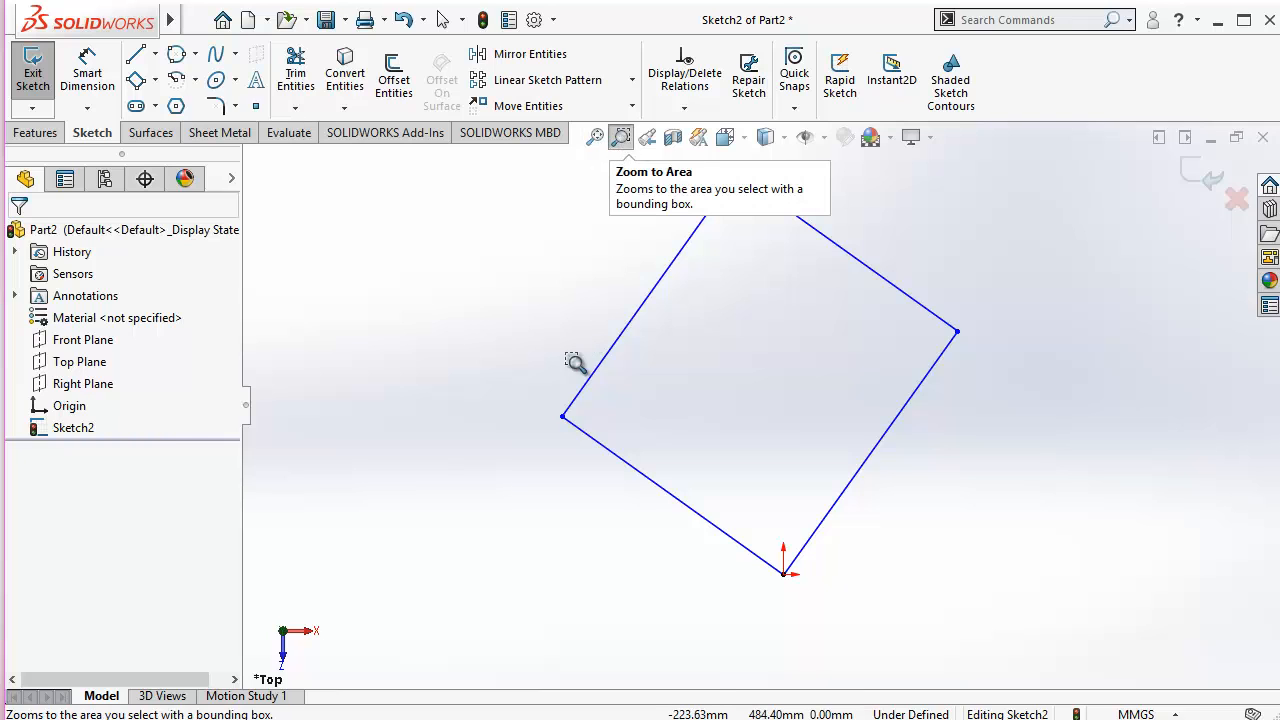
left_click_drag(522, 322, 624, 488)
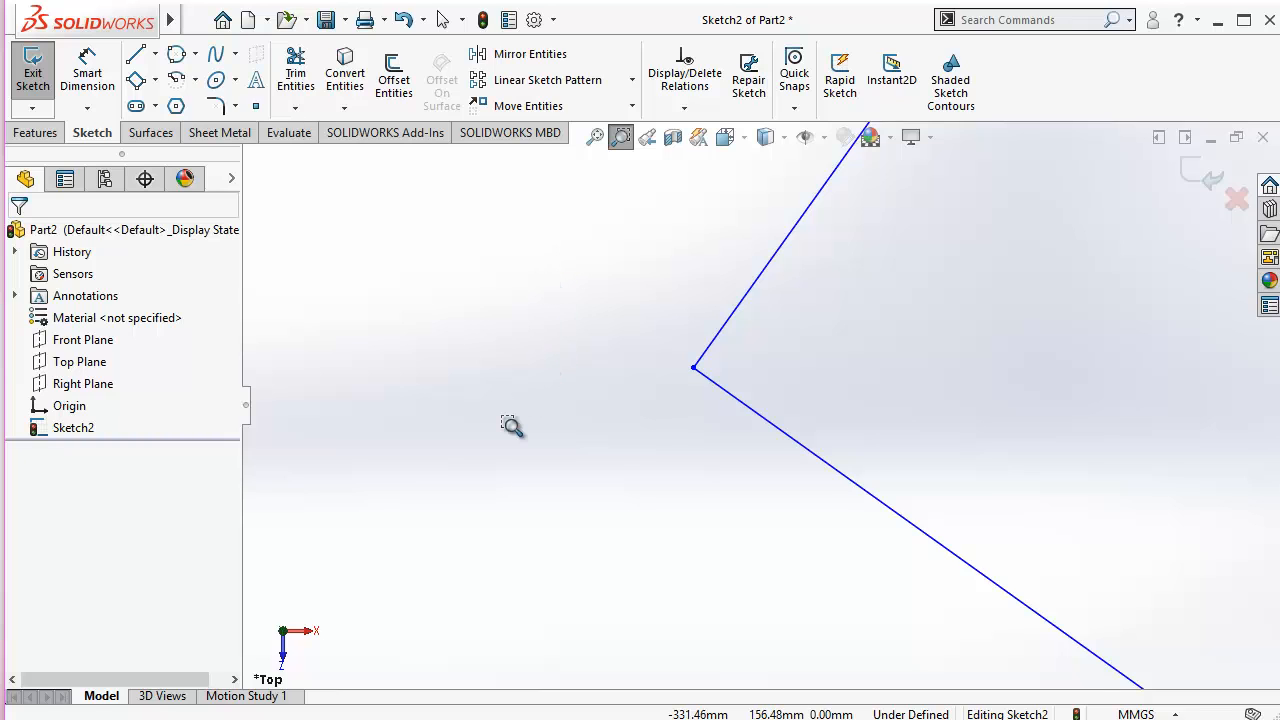
key("f")
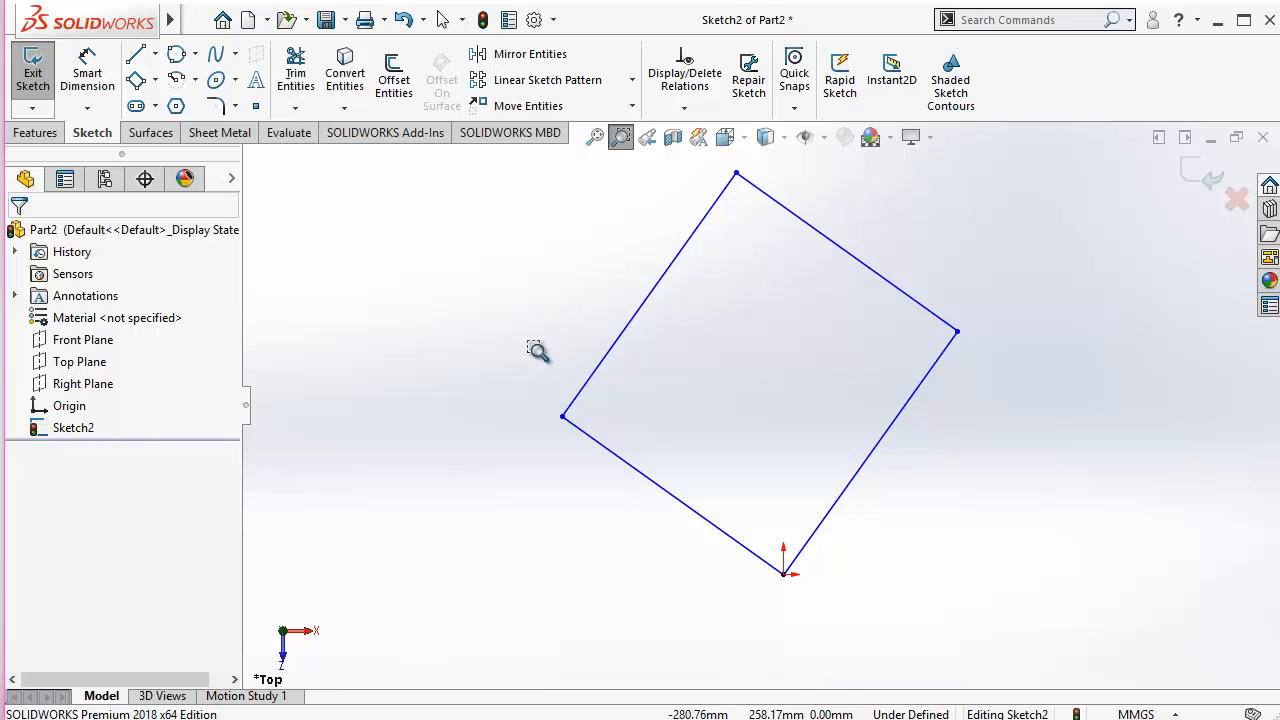
key("Escape")
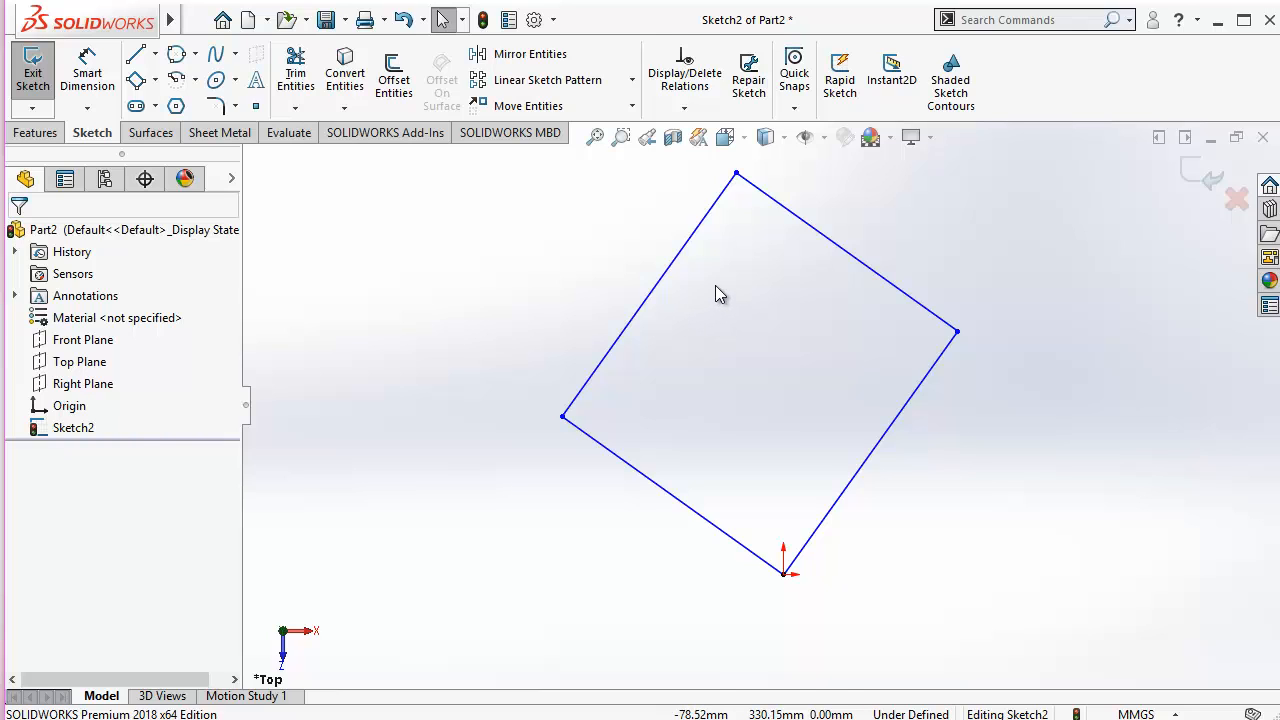
Step: Zoom in closely on the rectangle's upper-left edge, zoom back out gradually, and fit the whole sketch in view
scroll(715, 290, "down", 8)
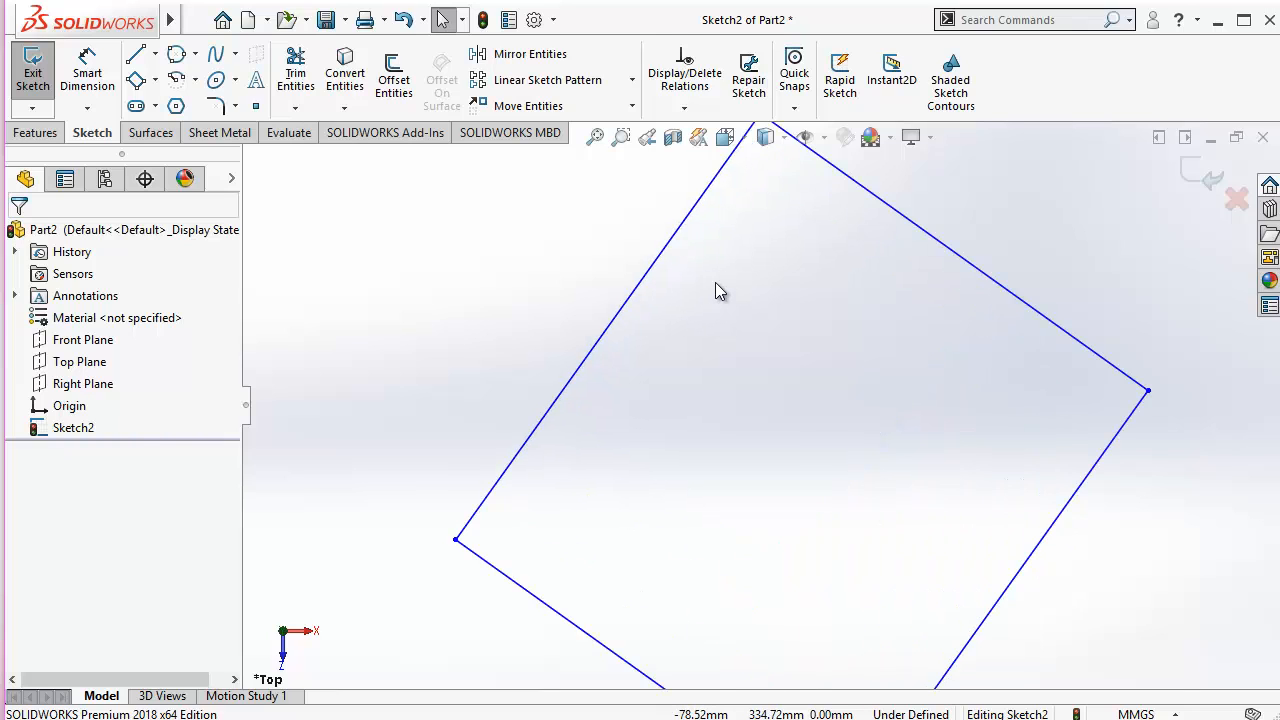
scroll(715, 290, "down", 6)
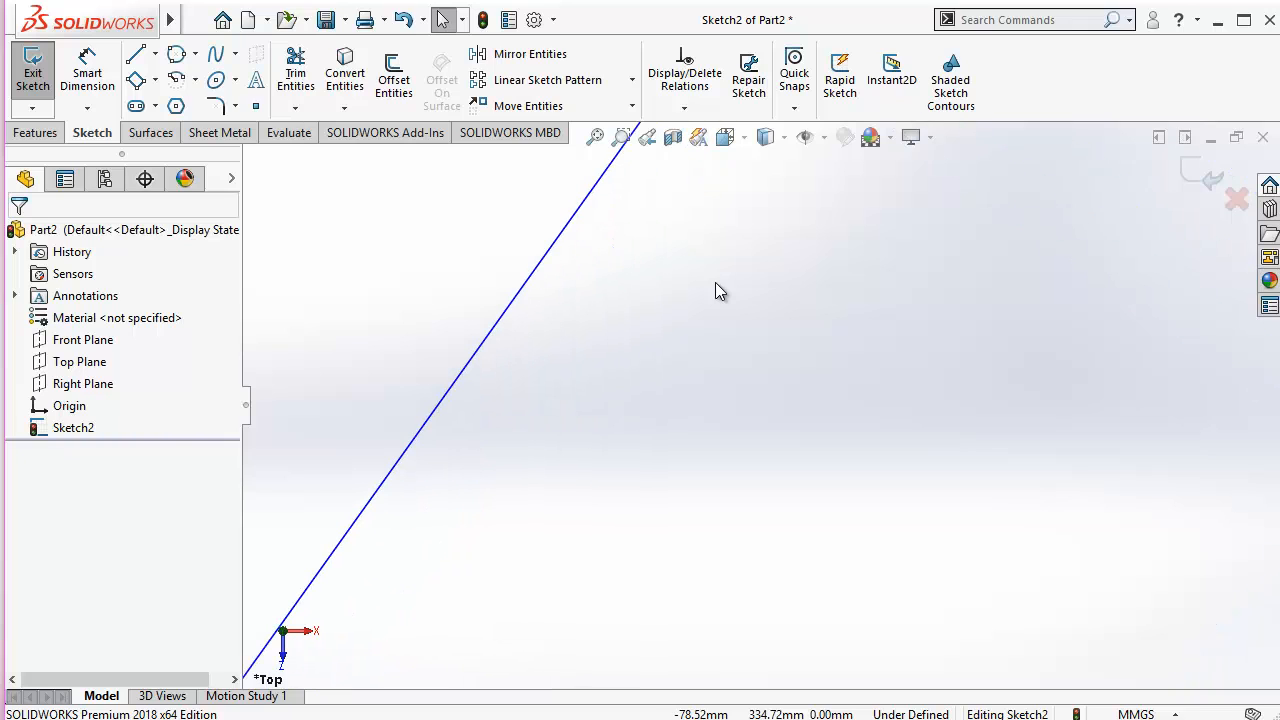
scroll(715, 290, "up", 5)
scroll(727, 315, "up", 1)
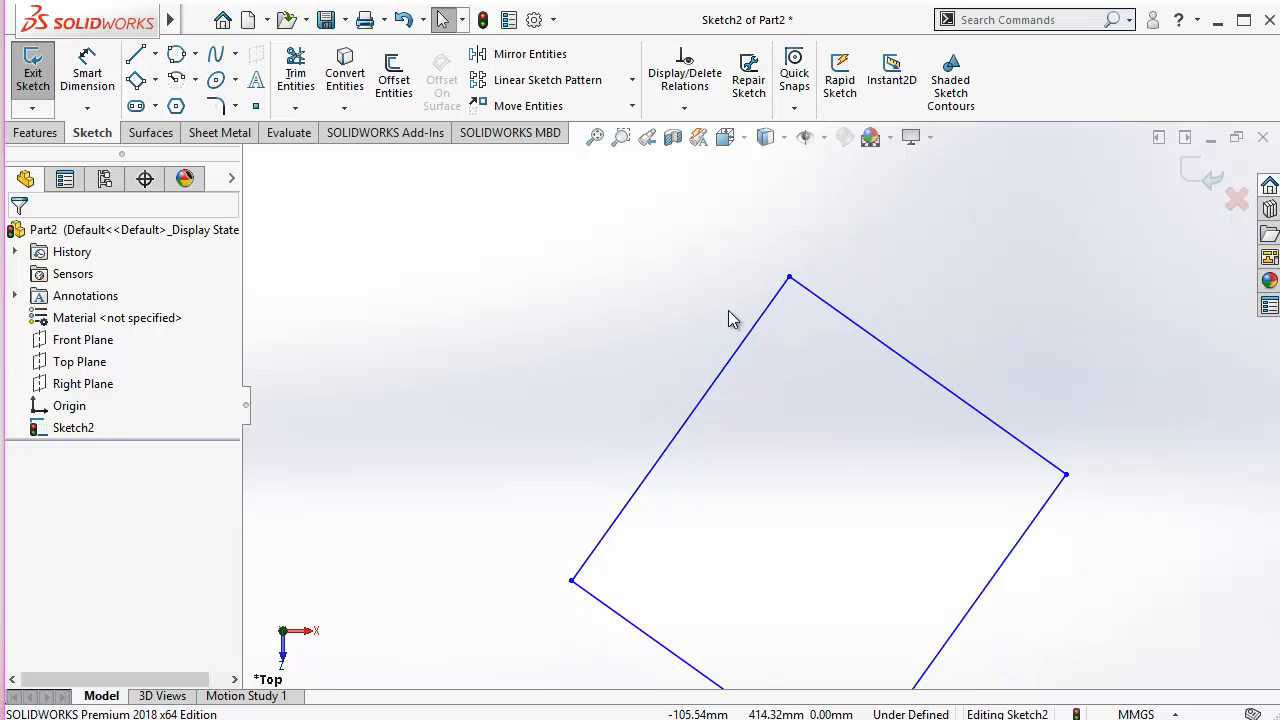
scroll(729, 313, "up", 1)
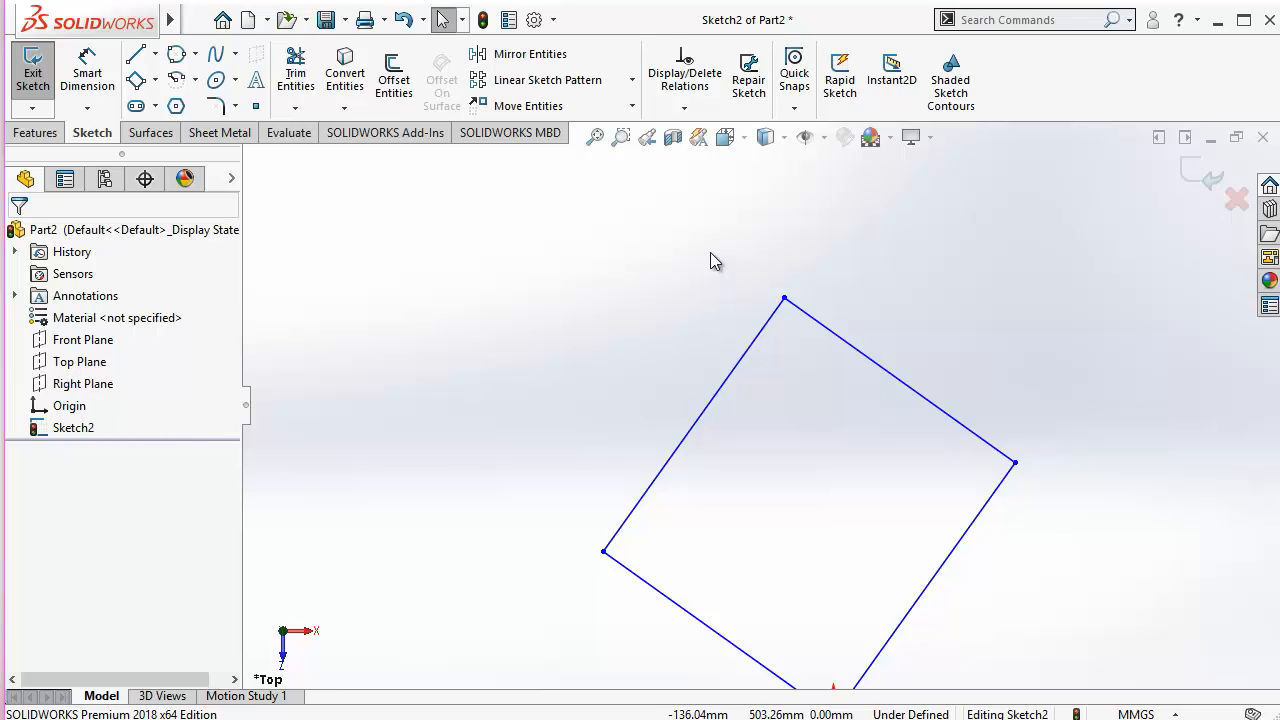
scroll(695, 240, "up", 1)
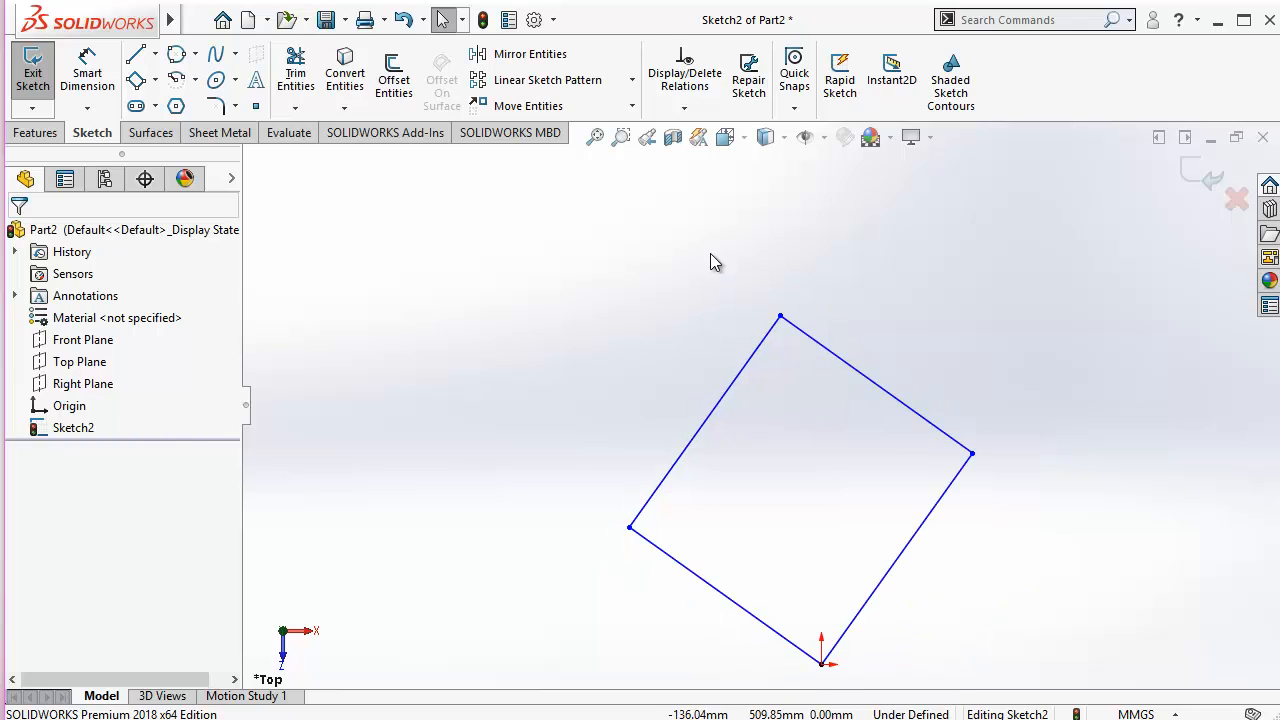
scroll(805, 415, "up", 1)
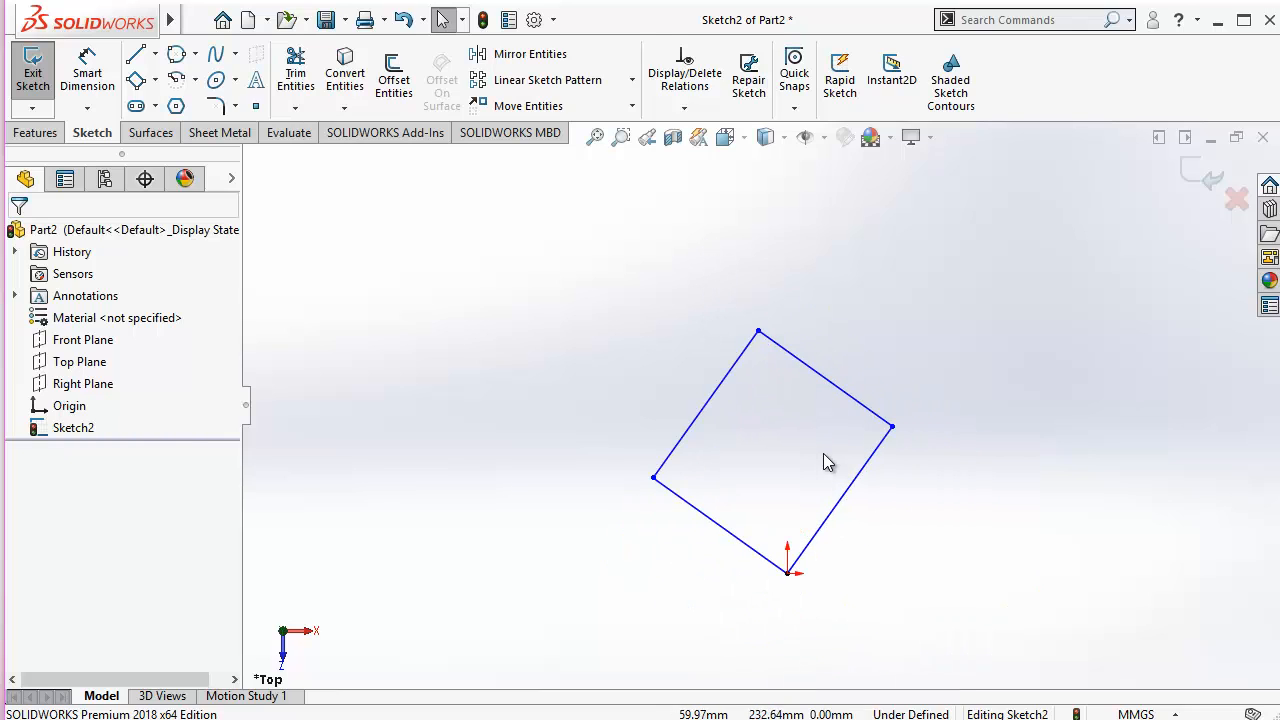
left_click(594, 136)
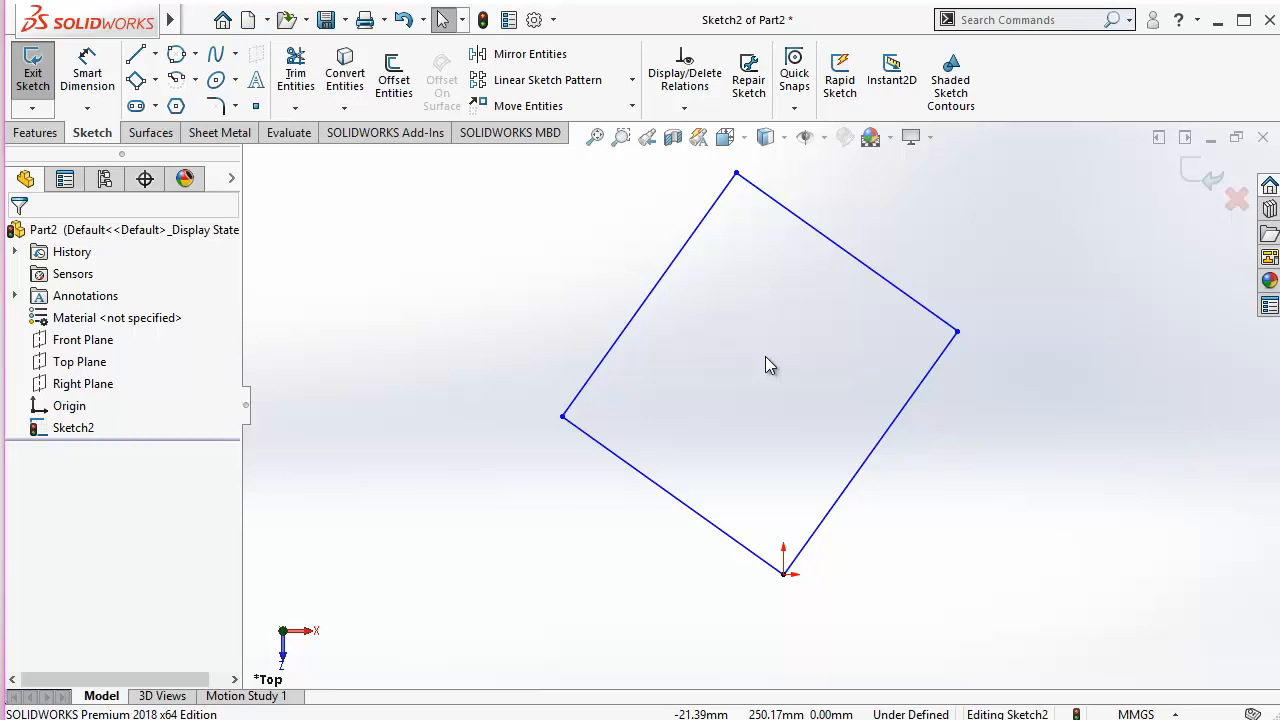
Step: Zoom in and out about the rectangle's interior, and zoom in closely on its right corner
scroll(765, 358, "down", 5)
scroll(765, 365, "down", 4)
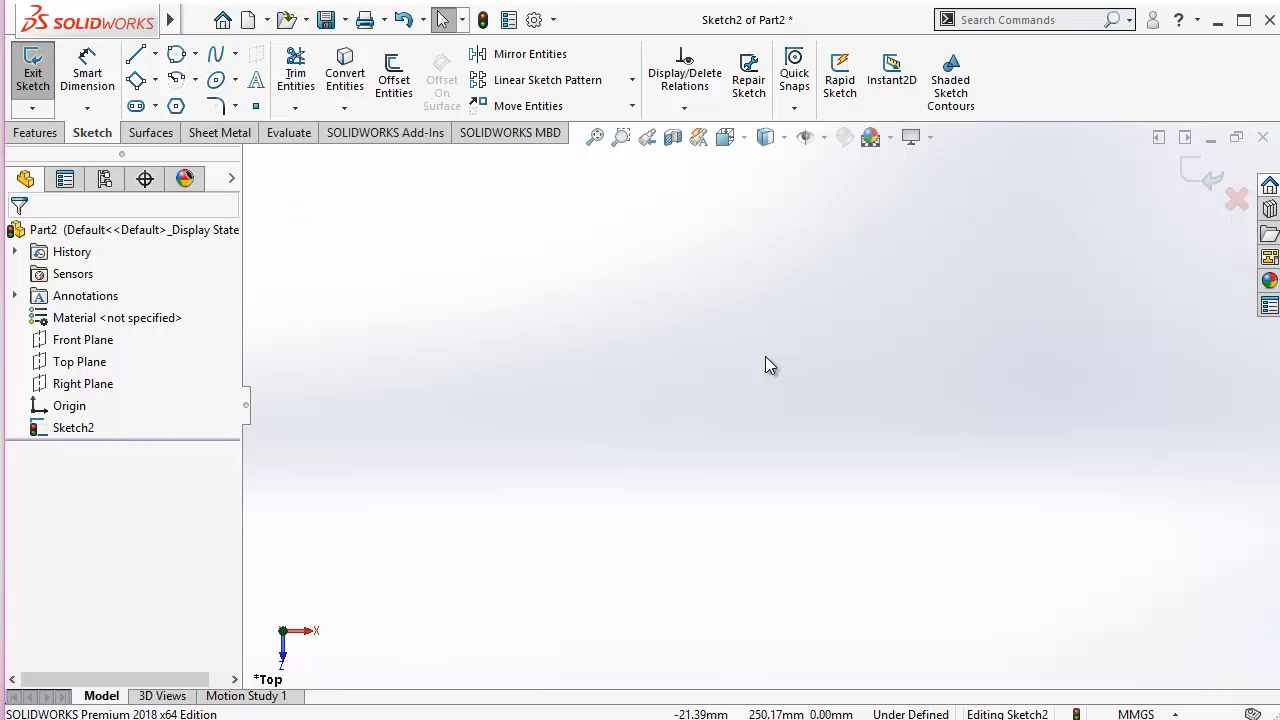
scroll(765, 365, "up", 8)
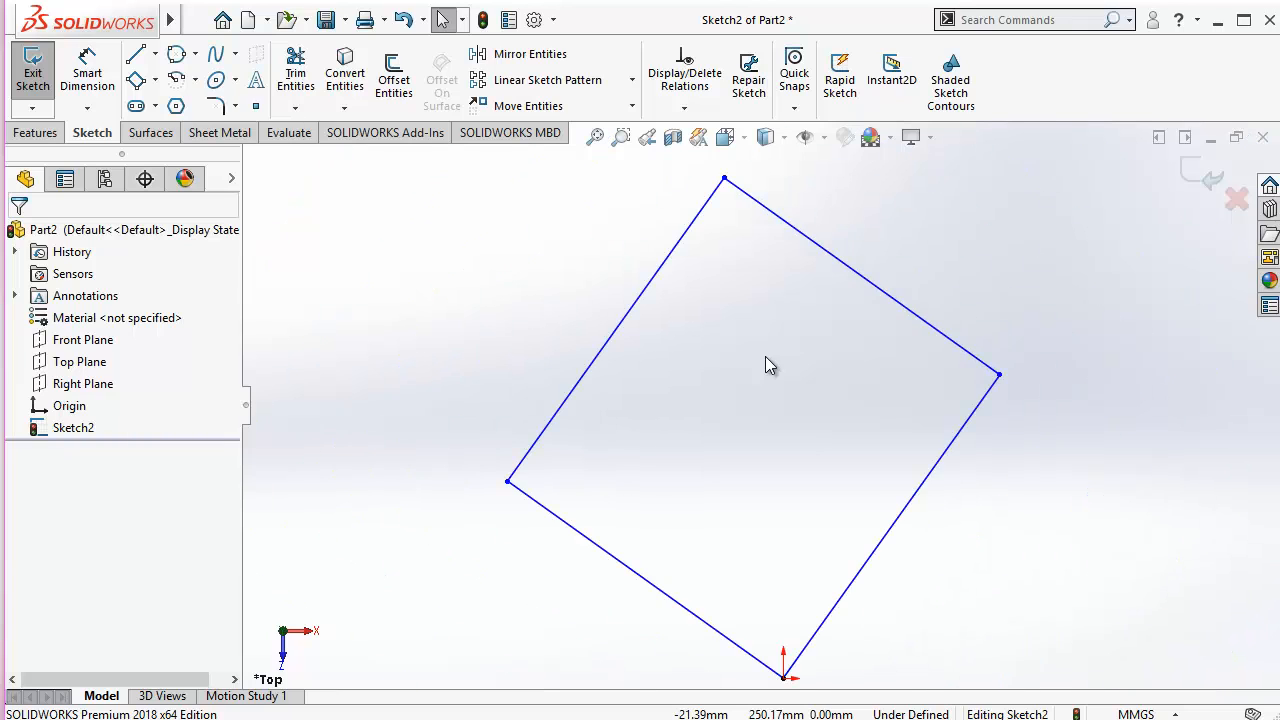
scroll(765, 365, "down", 2)
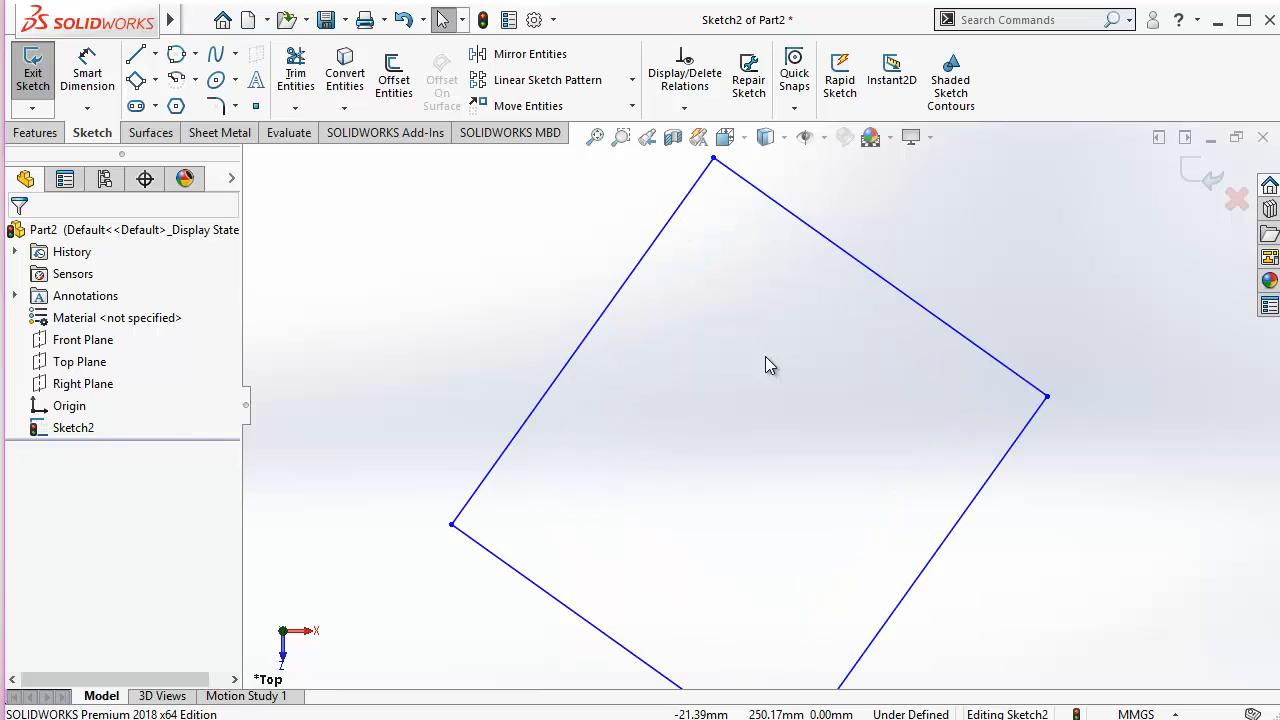
scroll(765, 365, "up", 1)
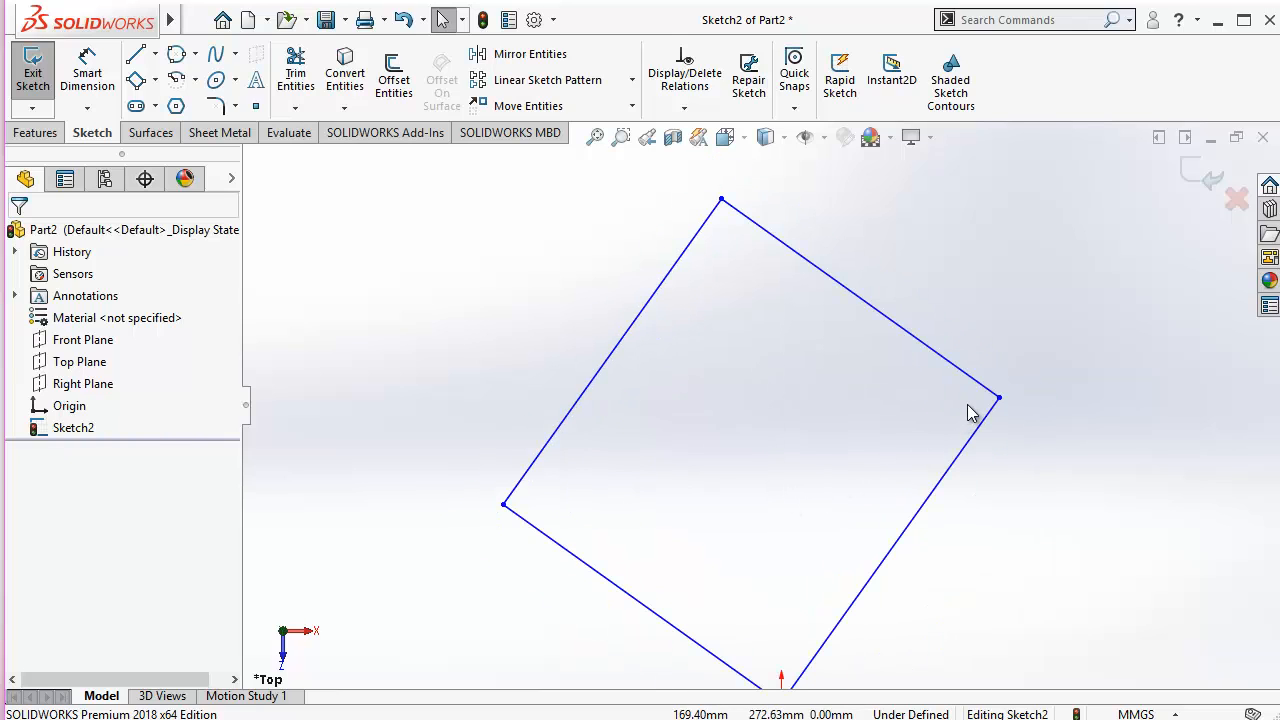
scroll(968, 407, "down", 4)
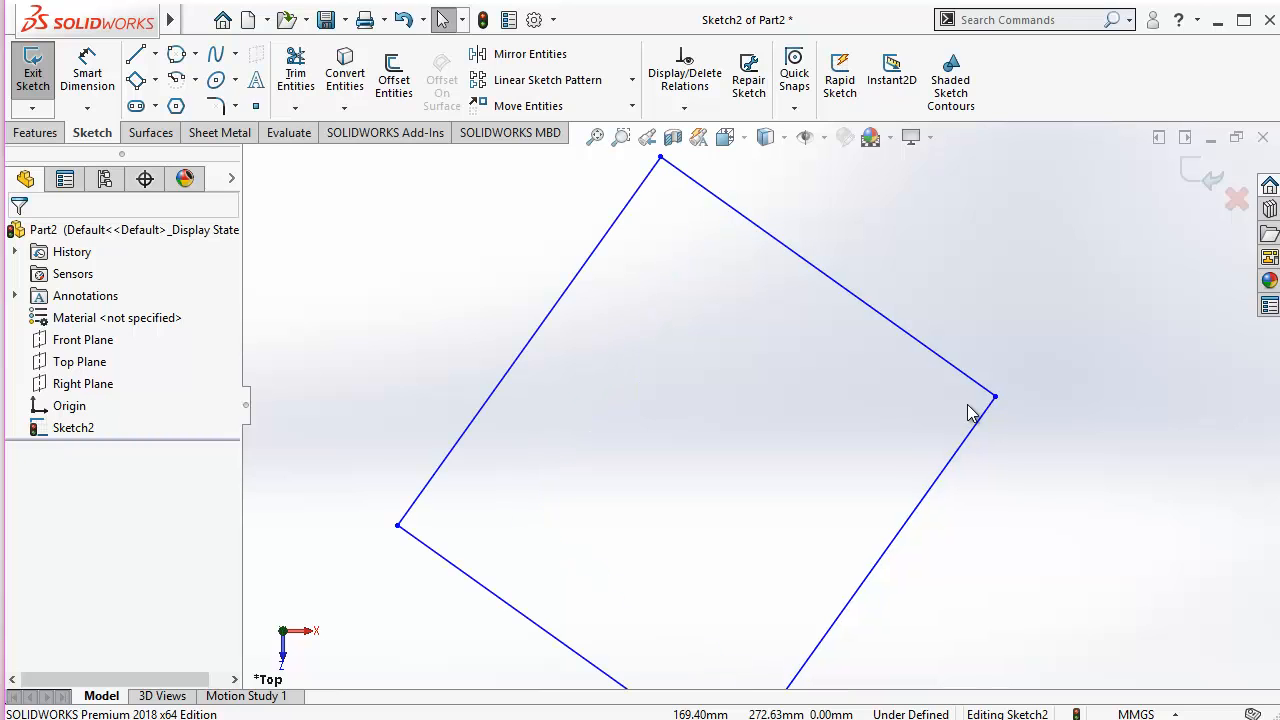
scroll(967, 404, "down", 9)
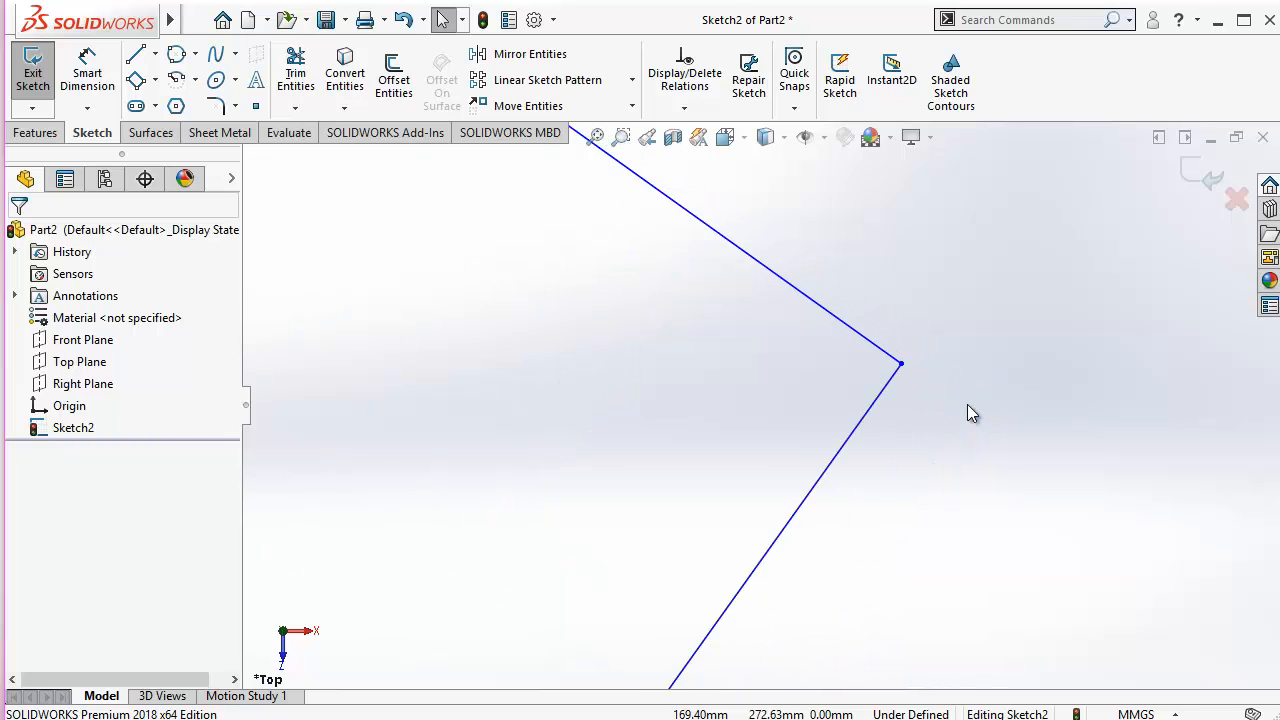
Step: Zoom out from the rectangle's right corner, zoom in closely on its left corner, and bring the whole sketch back into view
scroll(967, 404, "up", 8)
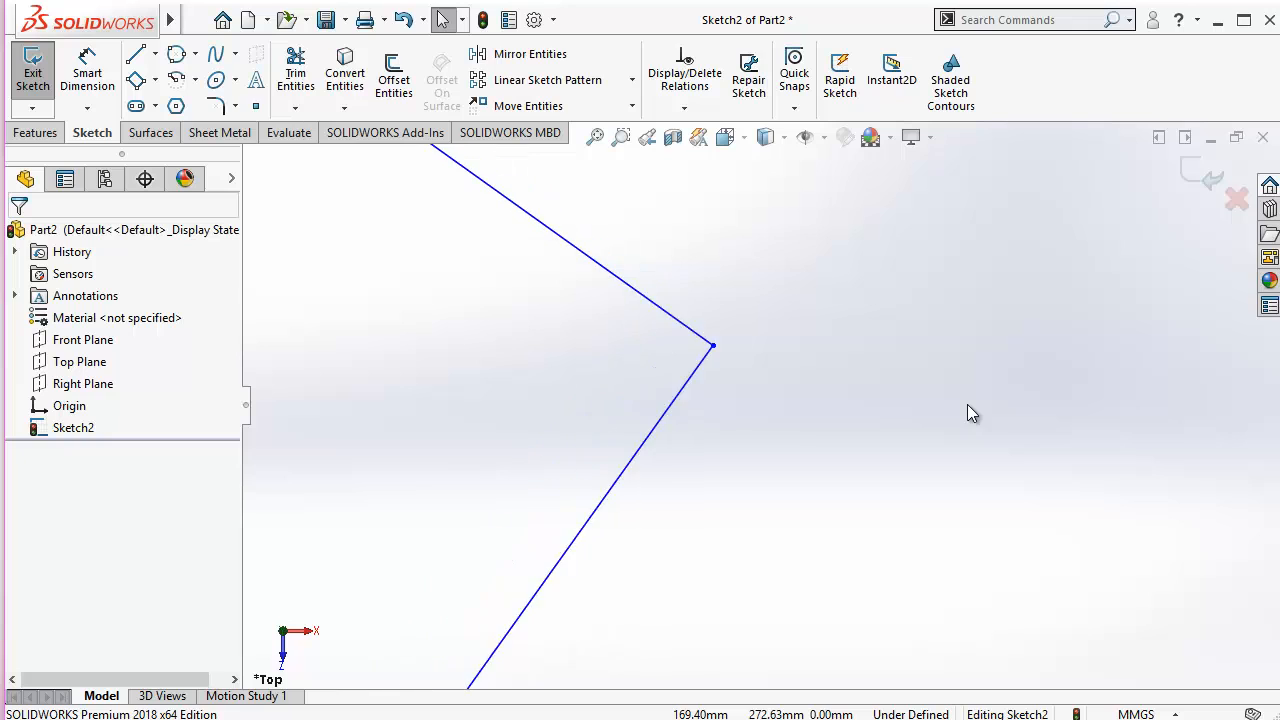
scroll(967, 404, "up", 3)
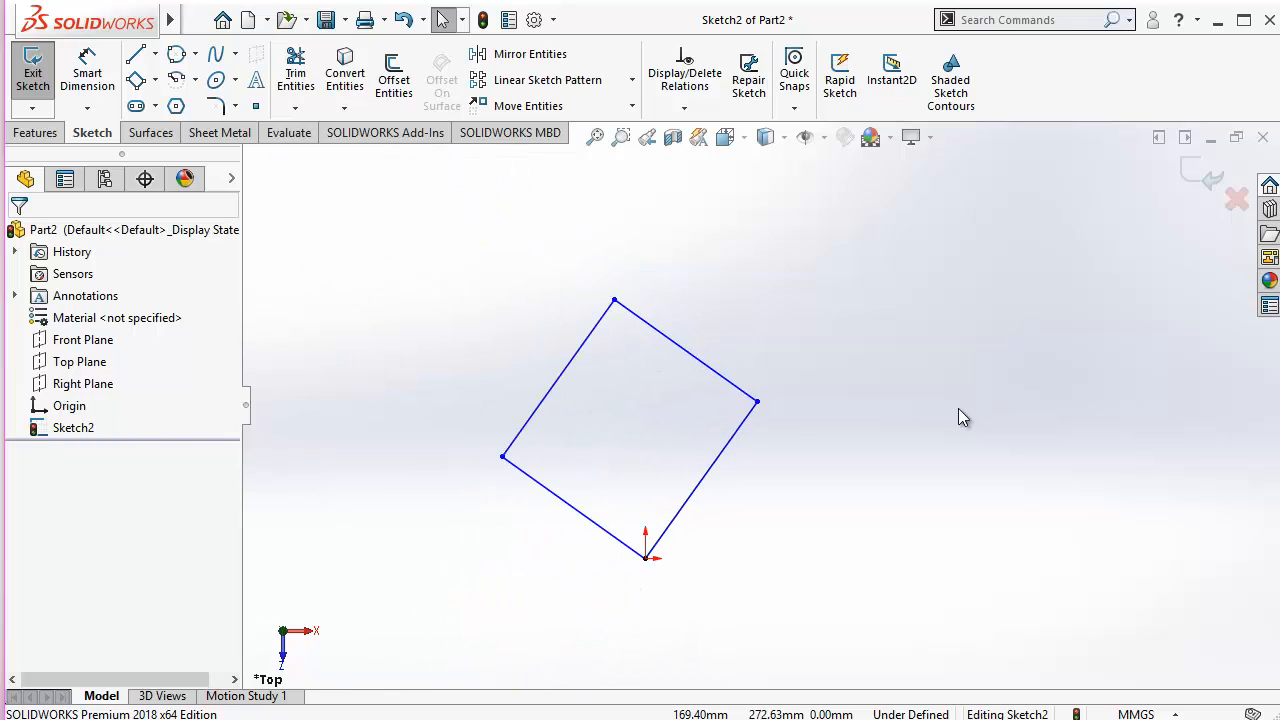
scroll(540, 497, "down", 3)
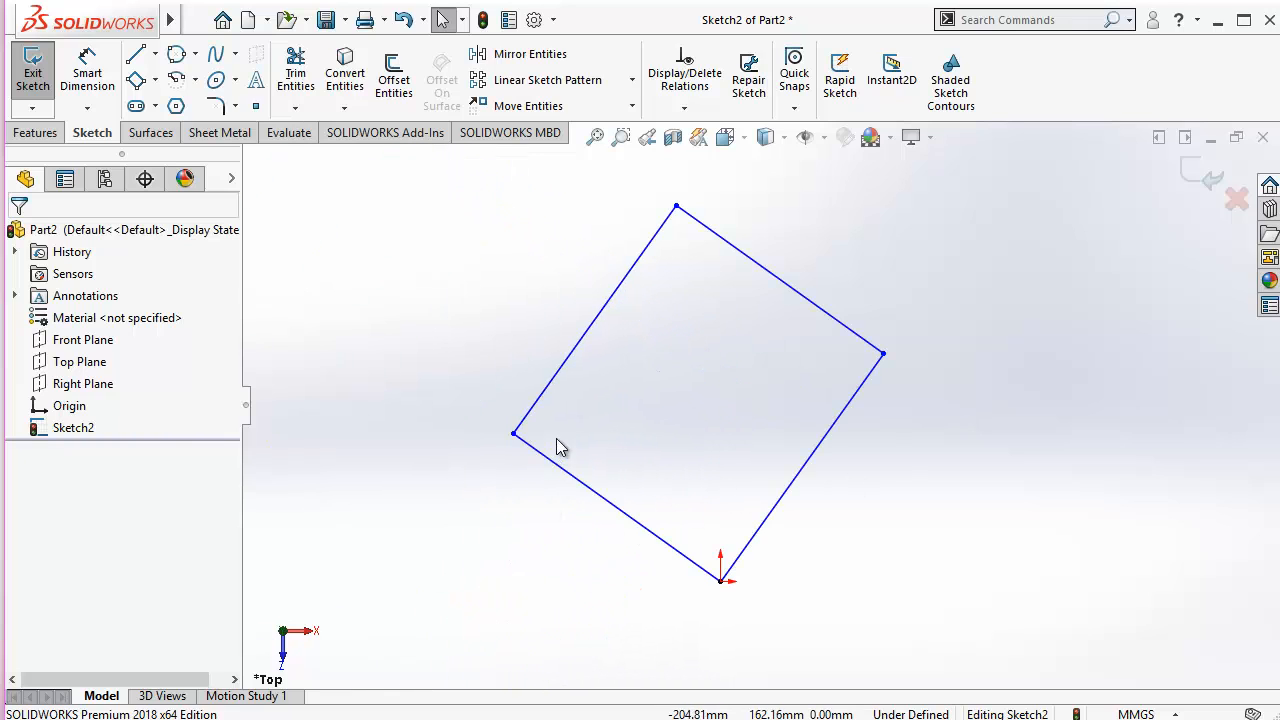
scroll(533, 432, "down", 5)
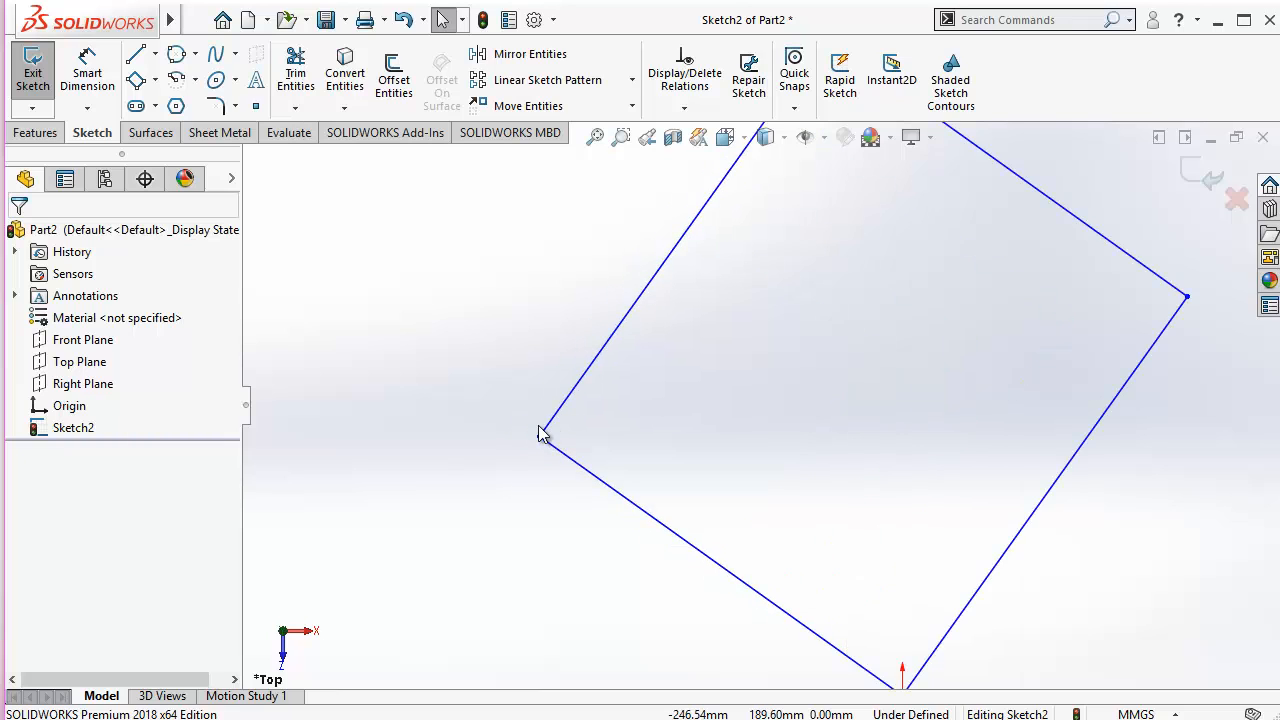
key("f")
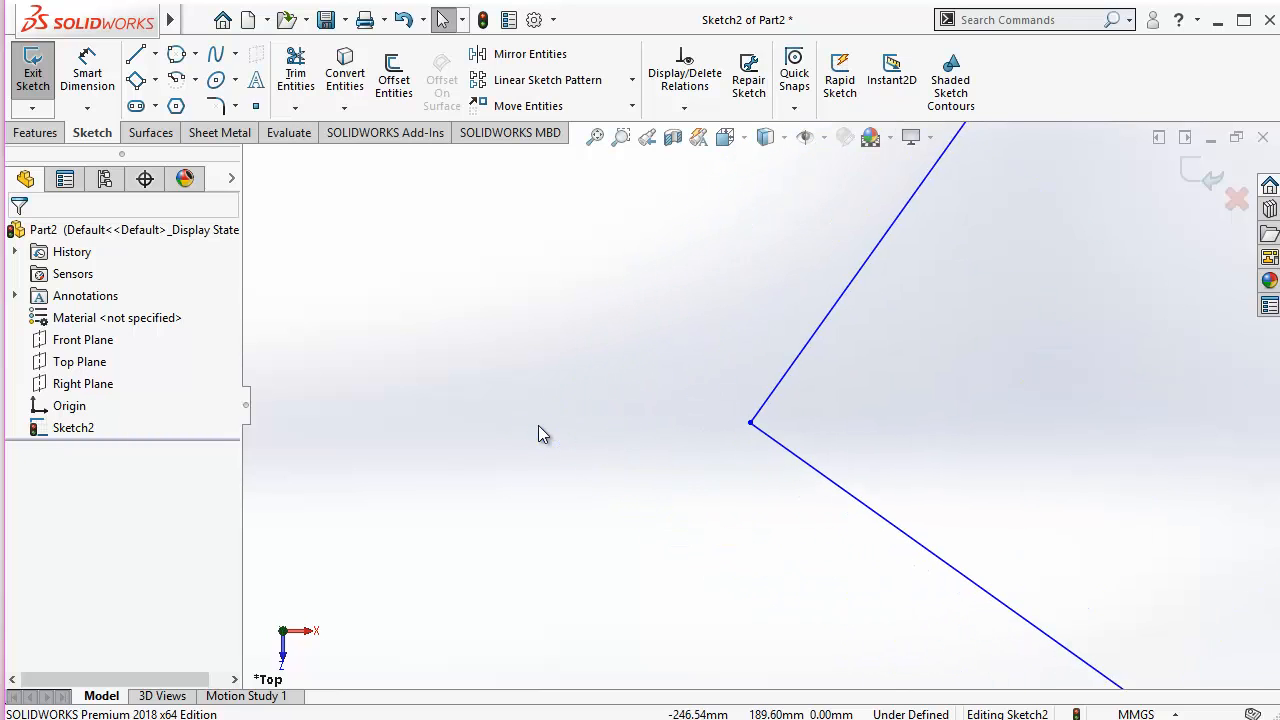
scroll(1061, 342, "up", 2)
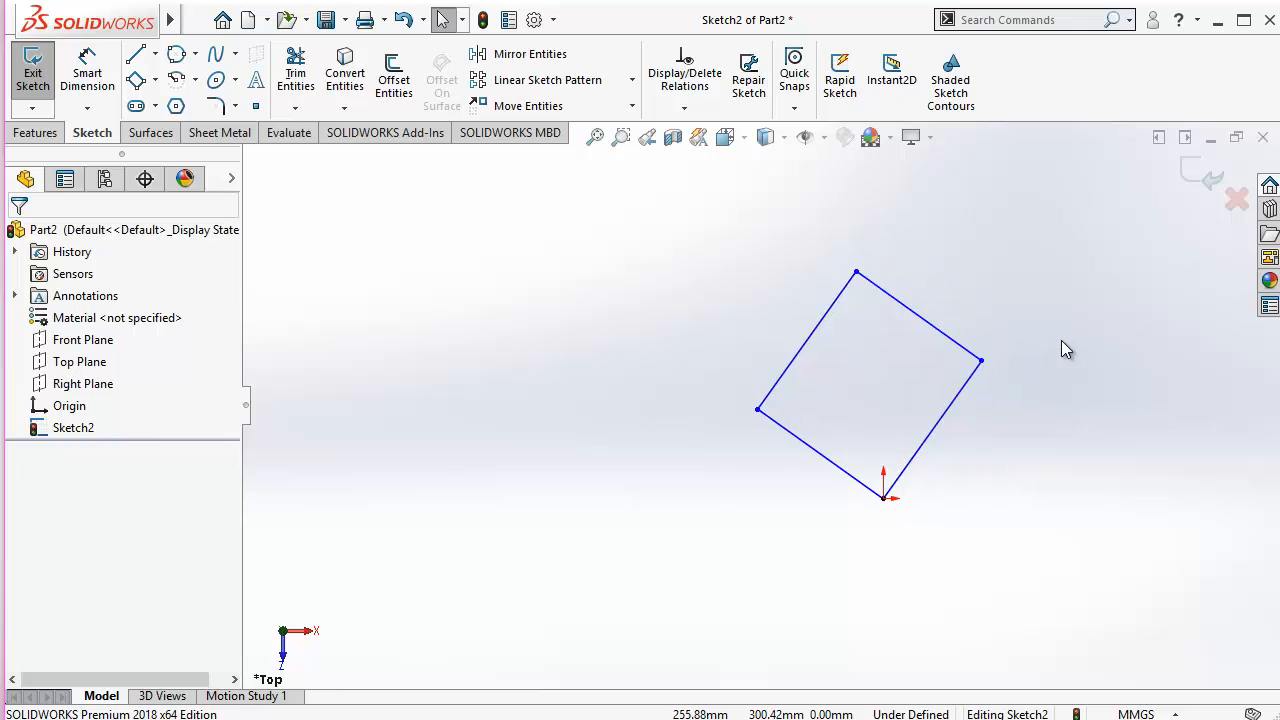
Step: Zoom in on the tilted rectangle from its right side and left corner, and zoom in and out about its upper-left edge
scroll(1053, 360, "down", 2)
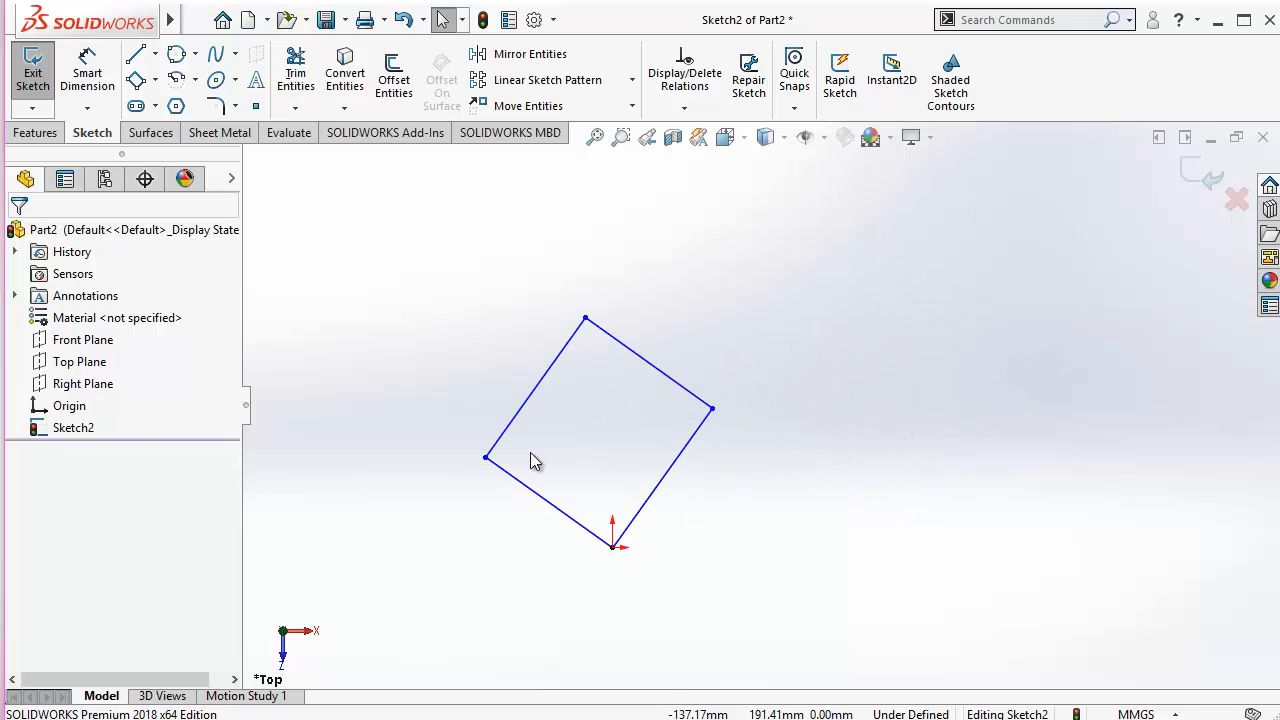
scroll(447, 475, "down", 2)
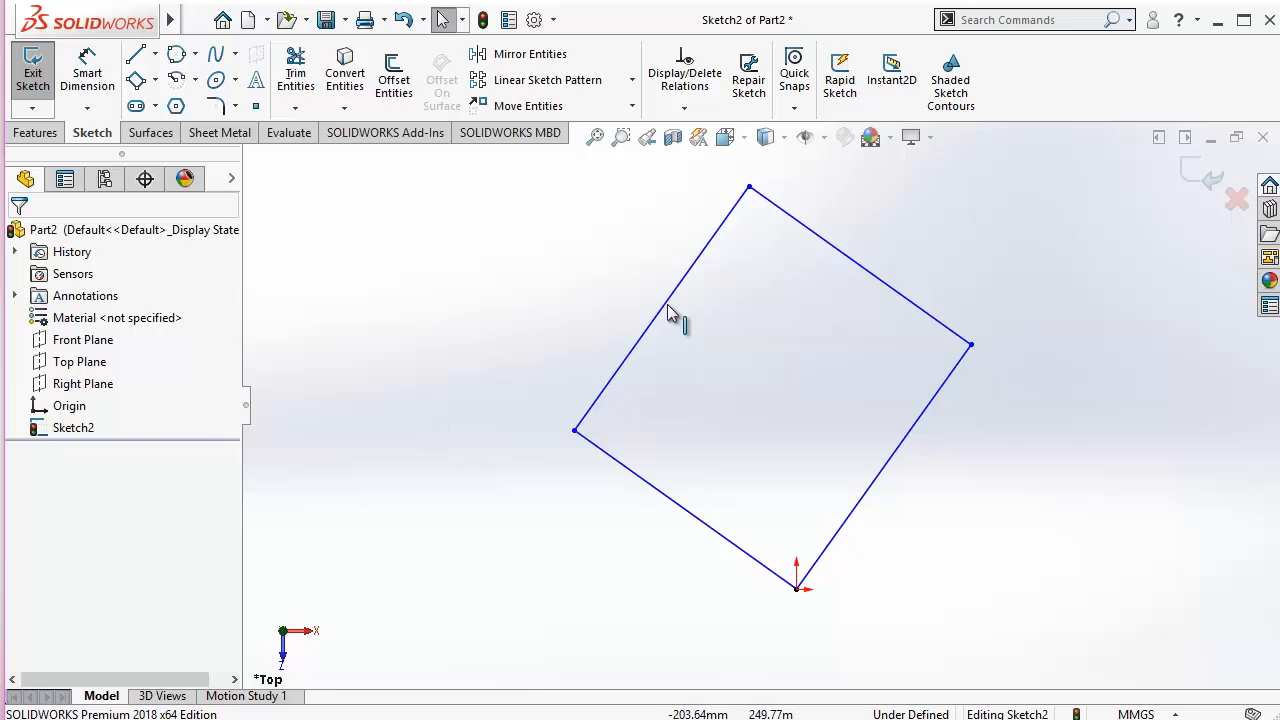
scroll(747, 227, "up", 1)
scroll(748, 235, "down", 1)
scroll(748, 235, "down", 2)
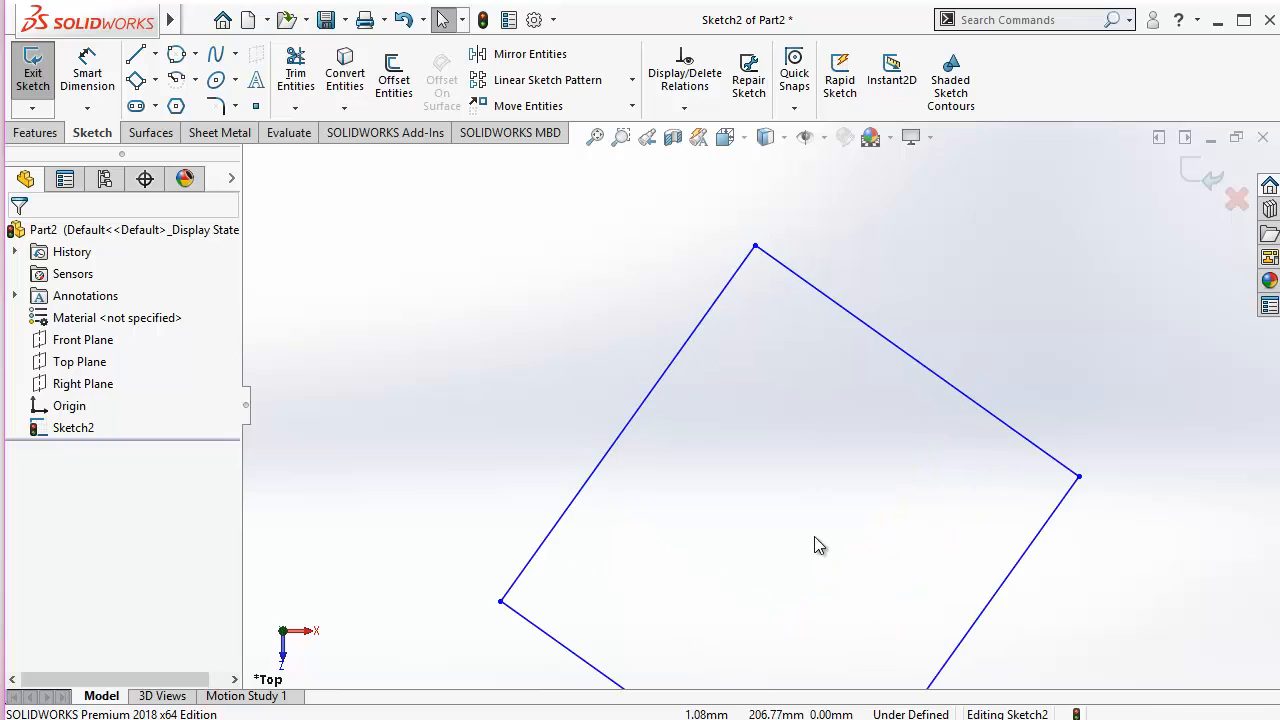
scroll(814, 540, "up", 1)
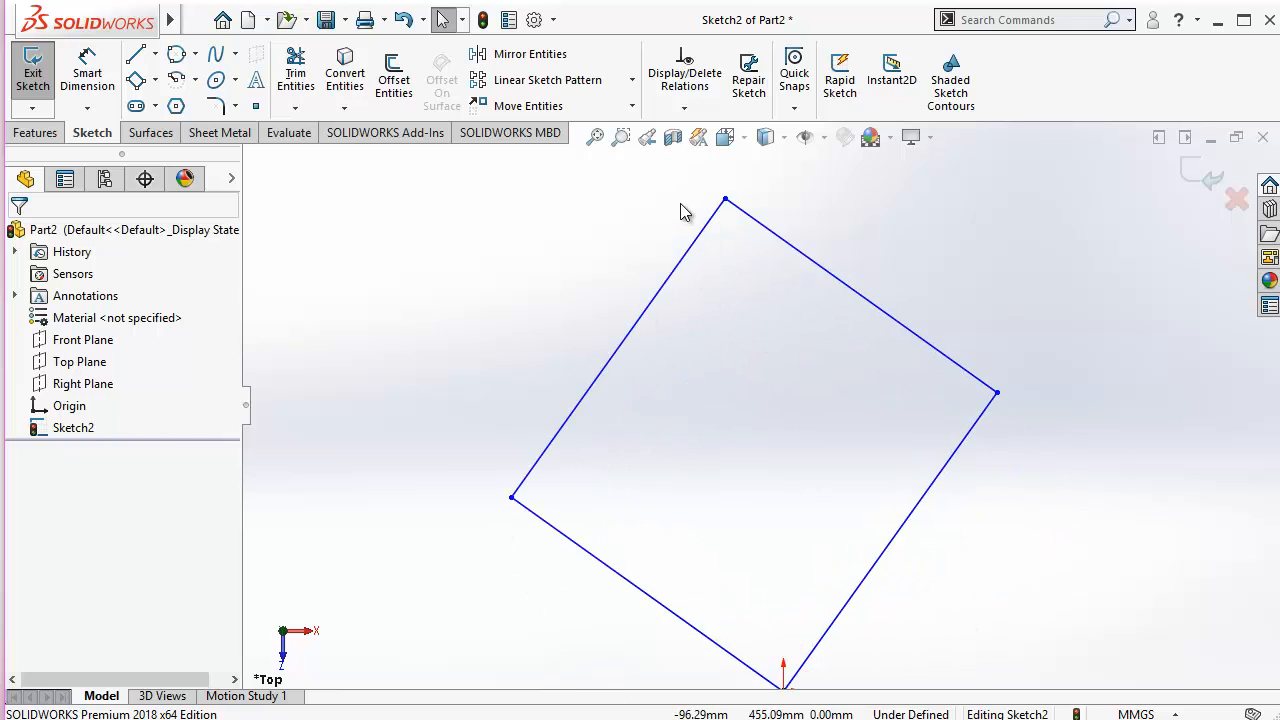
Step: Zoom the view out in four increments from the enlarged tilted rectangle
key("z")
key("z")
key("z")
key("z")
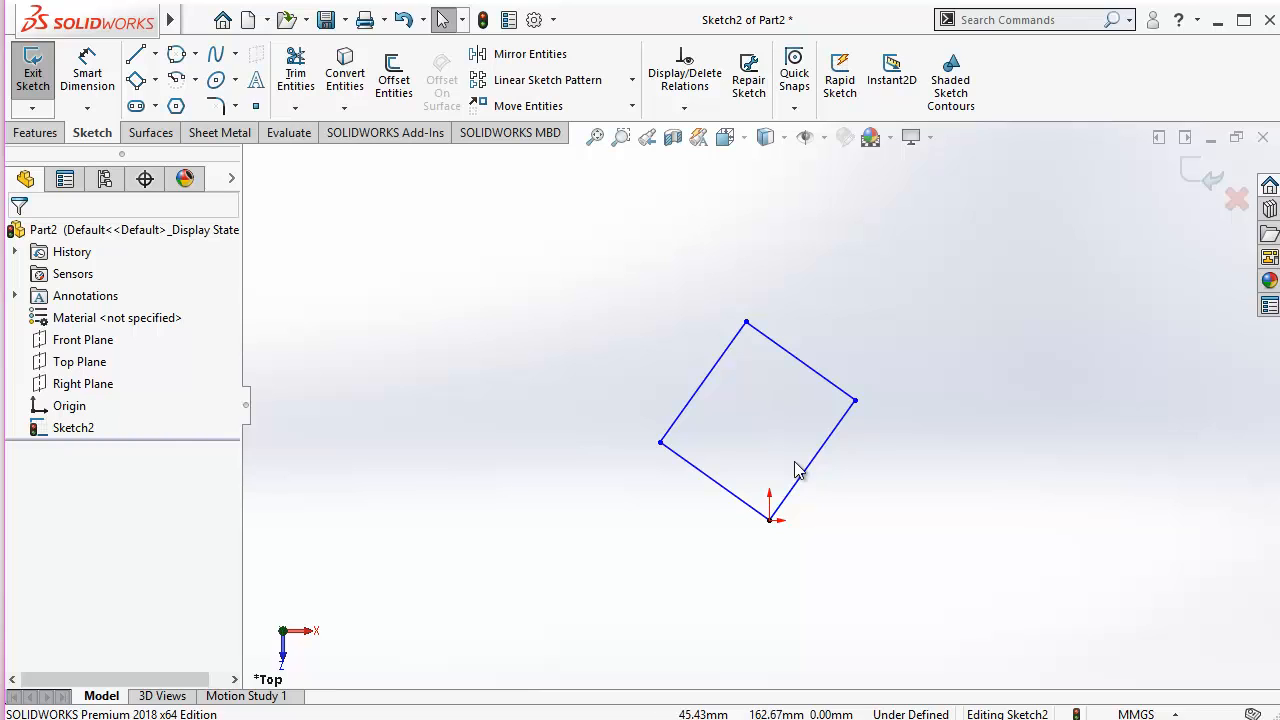
Step: Select all four lines of the tilted rectangle and delete them
scroll(764, 418, "down", 3)
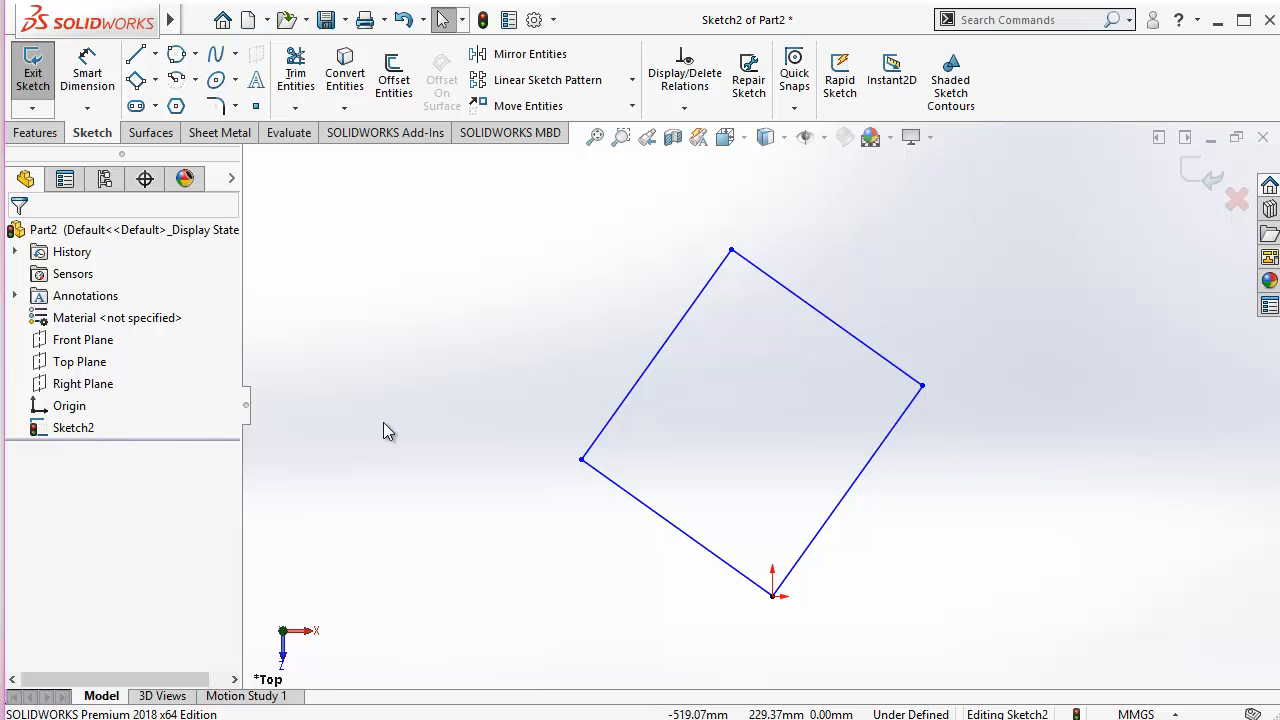
scroll(757, 369, "down", 1)
scroll(720, 425, "up", 1)
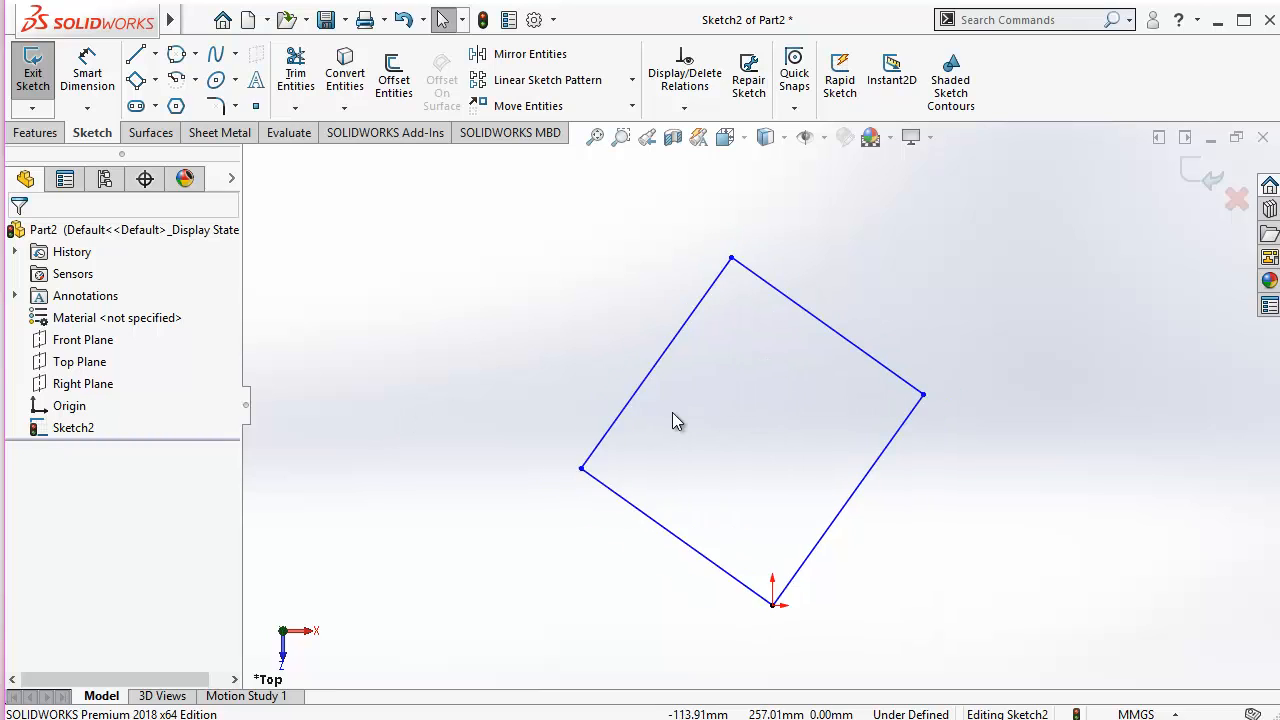
scroll(672, 420, "up", 1)
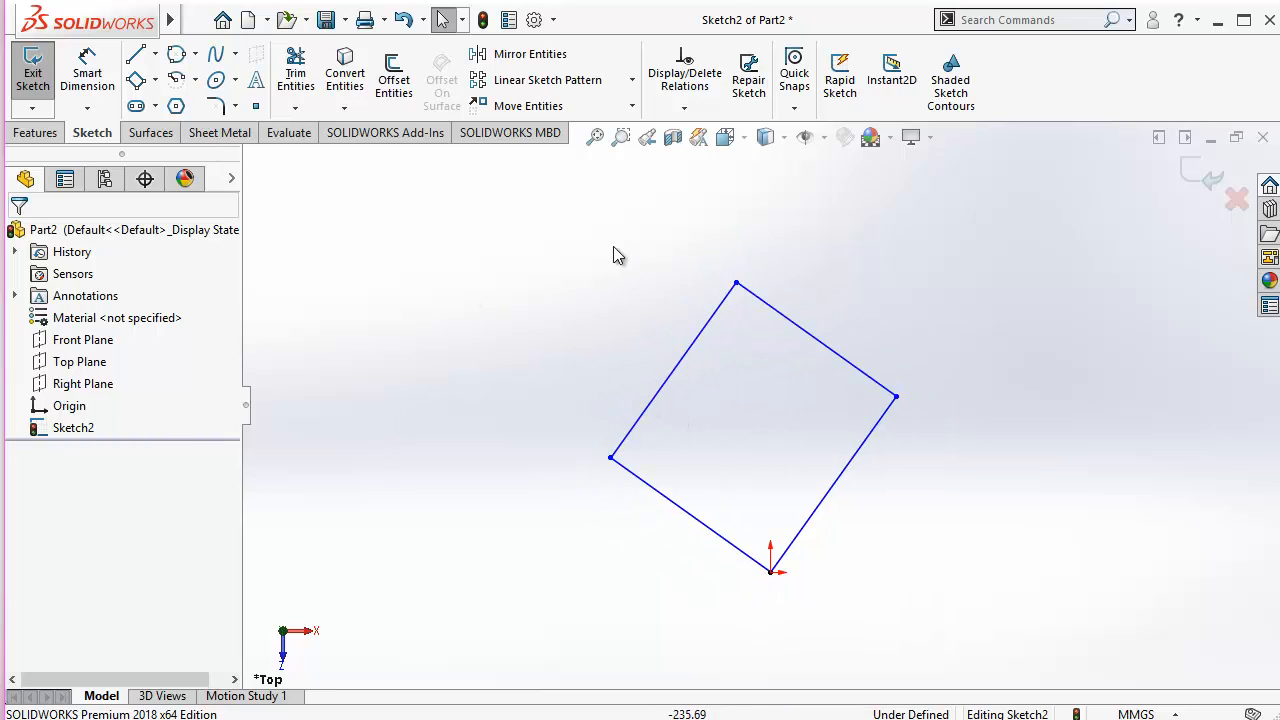
mouse_move(603, 224)
left_mouse_down()
mouse_move(946, 556)
mouse_move(930, 612)
left_mouse_up()
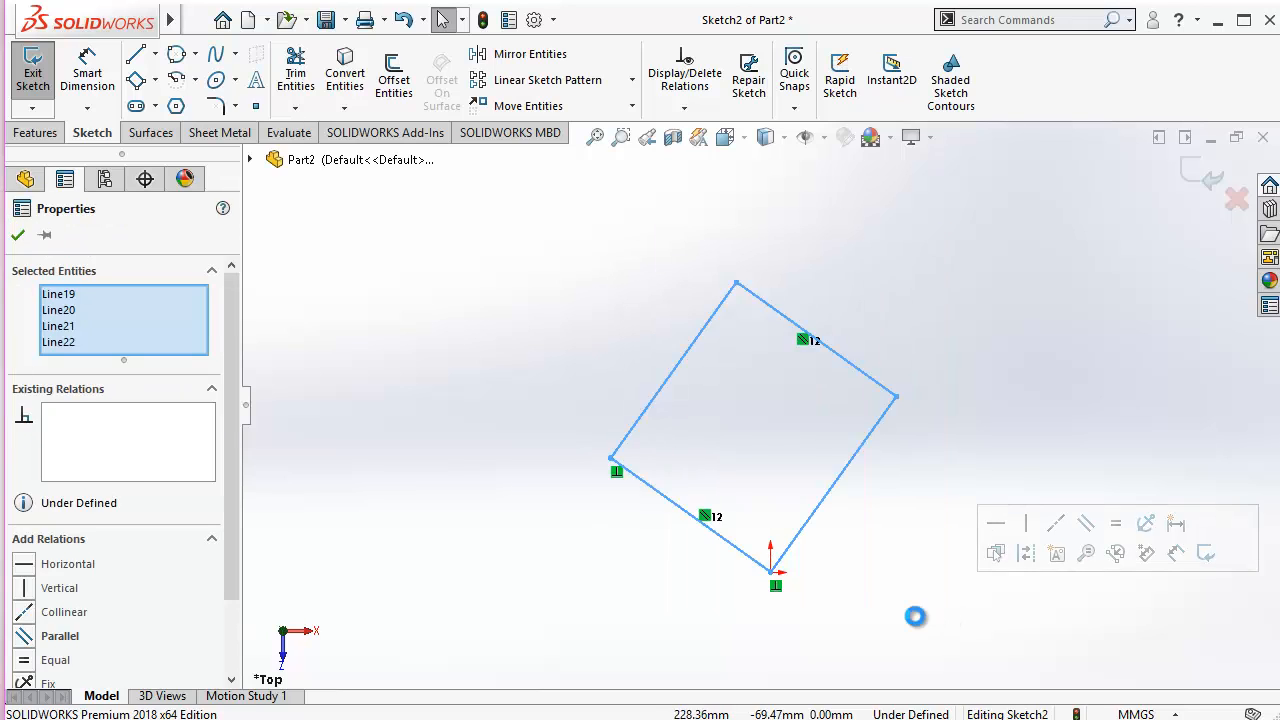
key("Delete")
Step: Sketch a tilted 3 Point Center Rectangle above the origin, centred at about X 68, Y 311 mm, with a half-width of about 181 mm
left_click(155, 80)
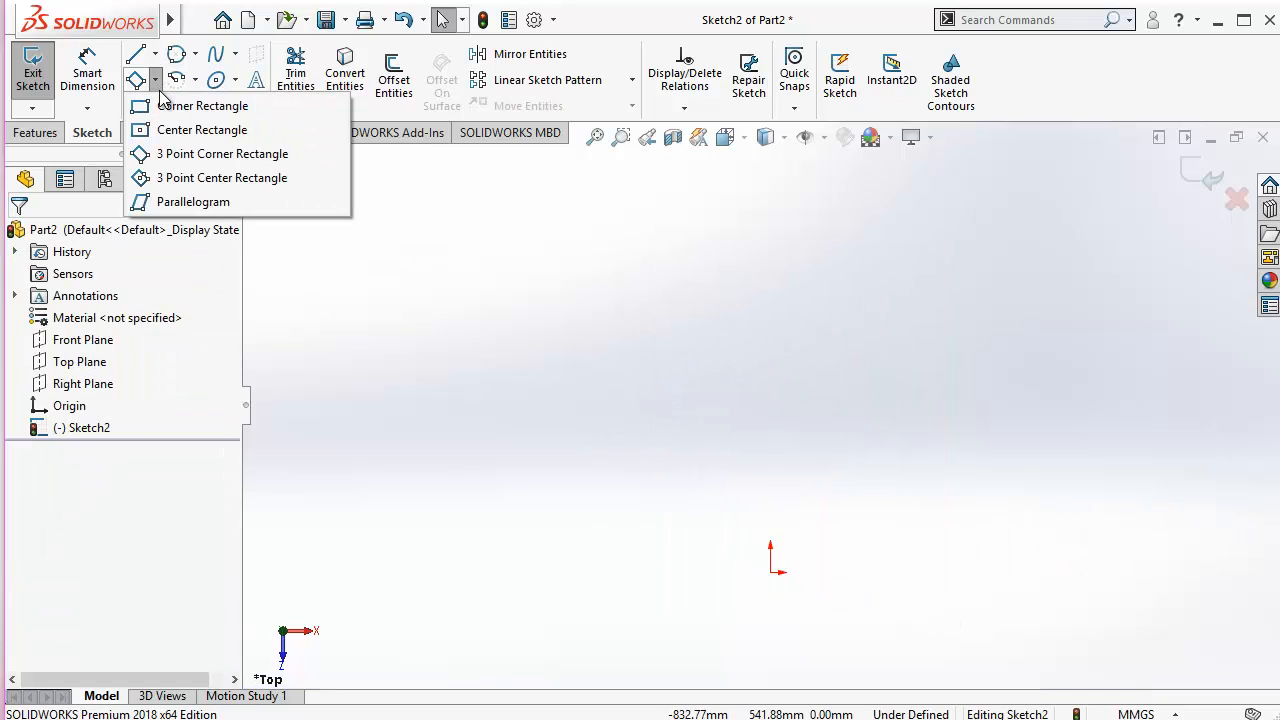
left_click(190, 179)
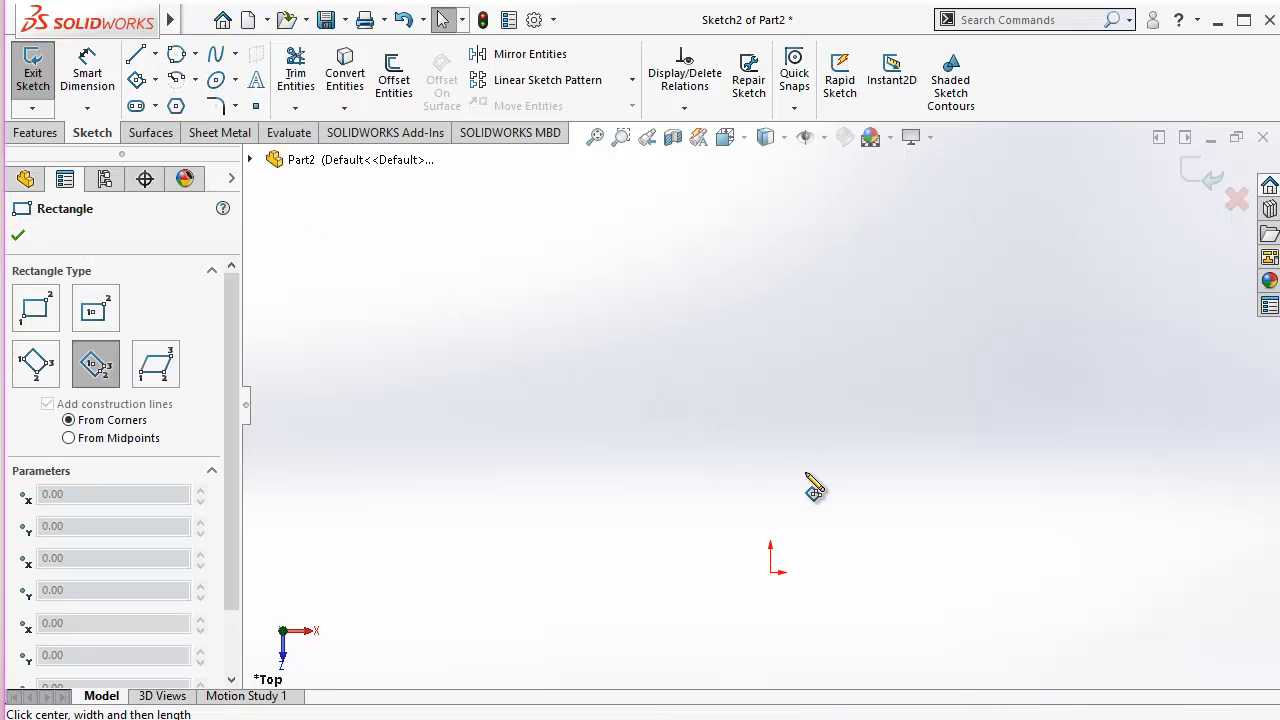
left_click(815, 377)
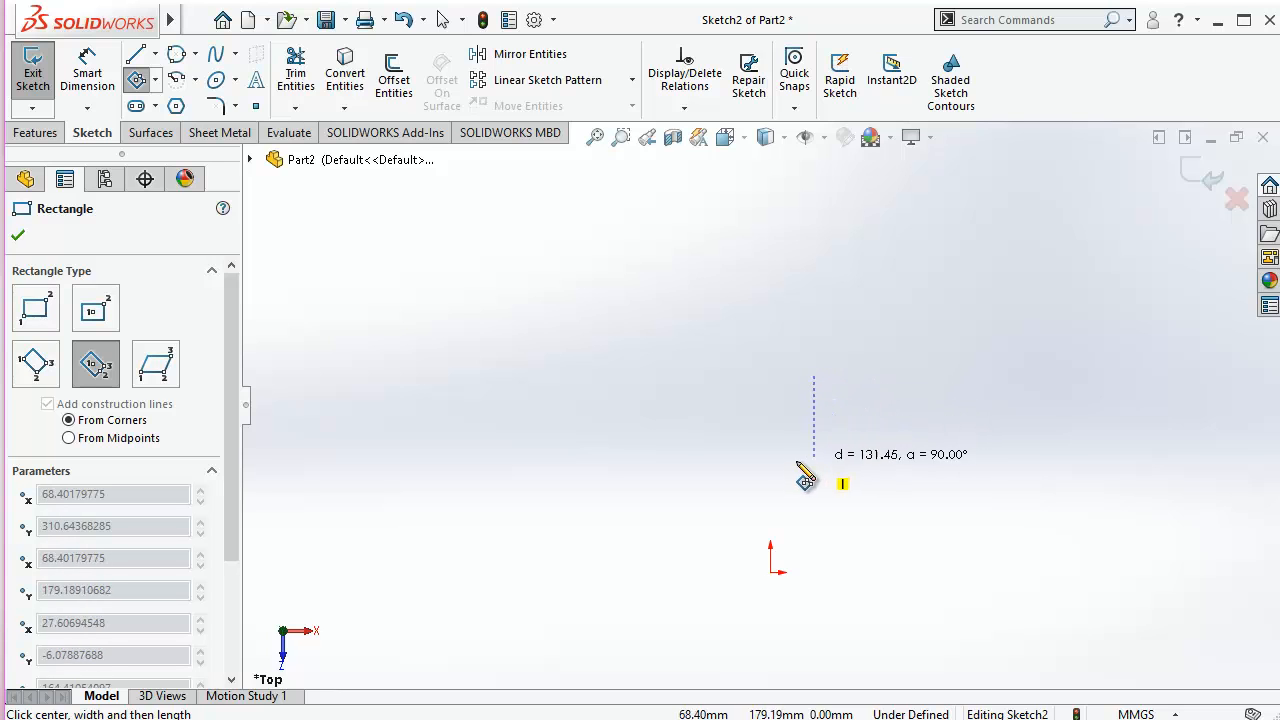
left_click(729, 451)
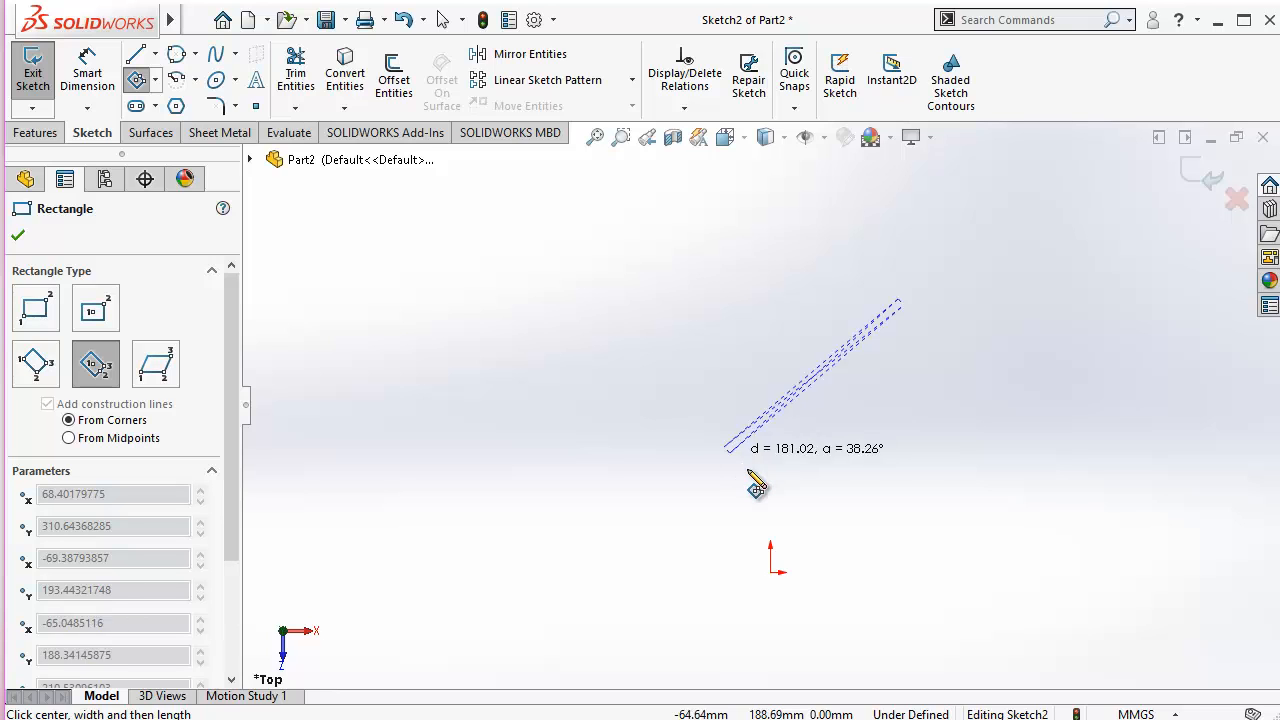
left_click(806, 533)
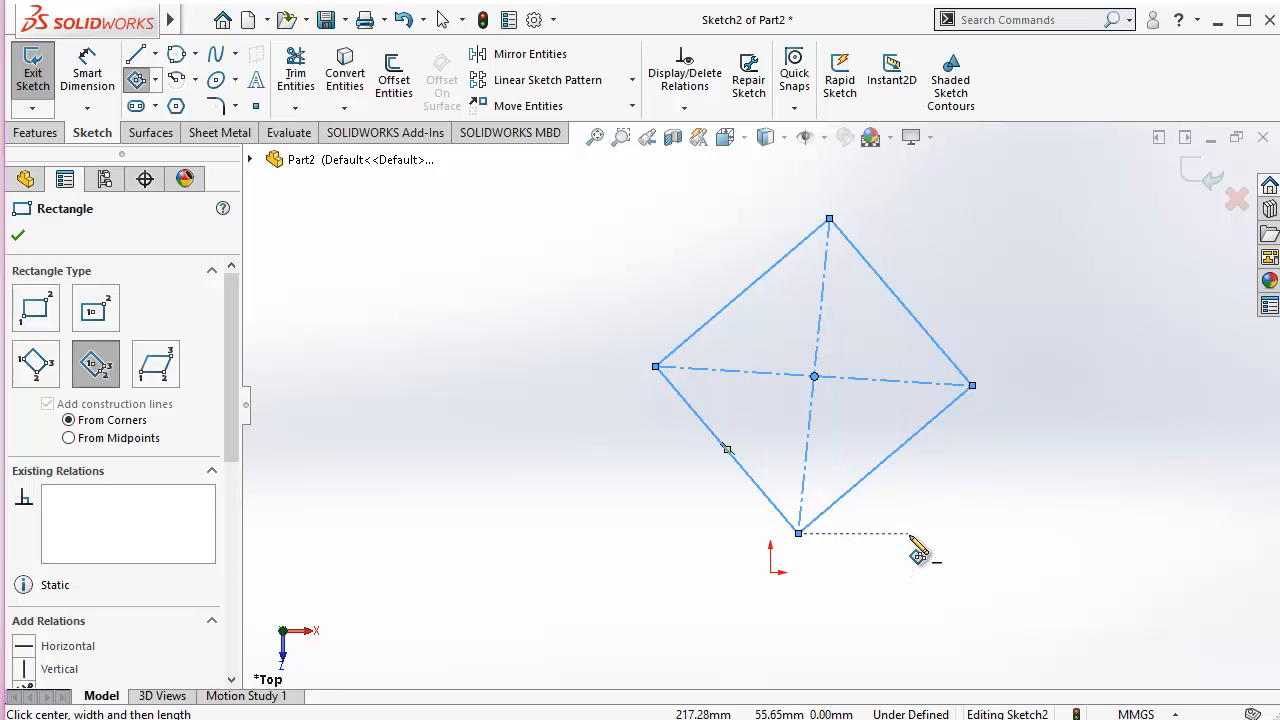
key("Escape")
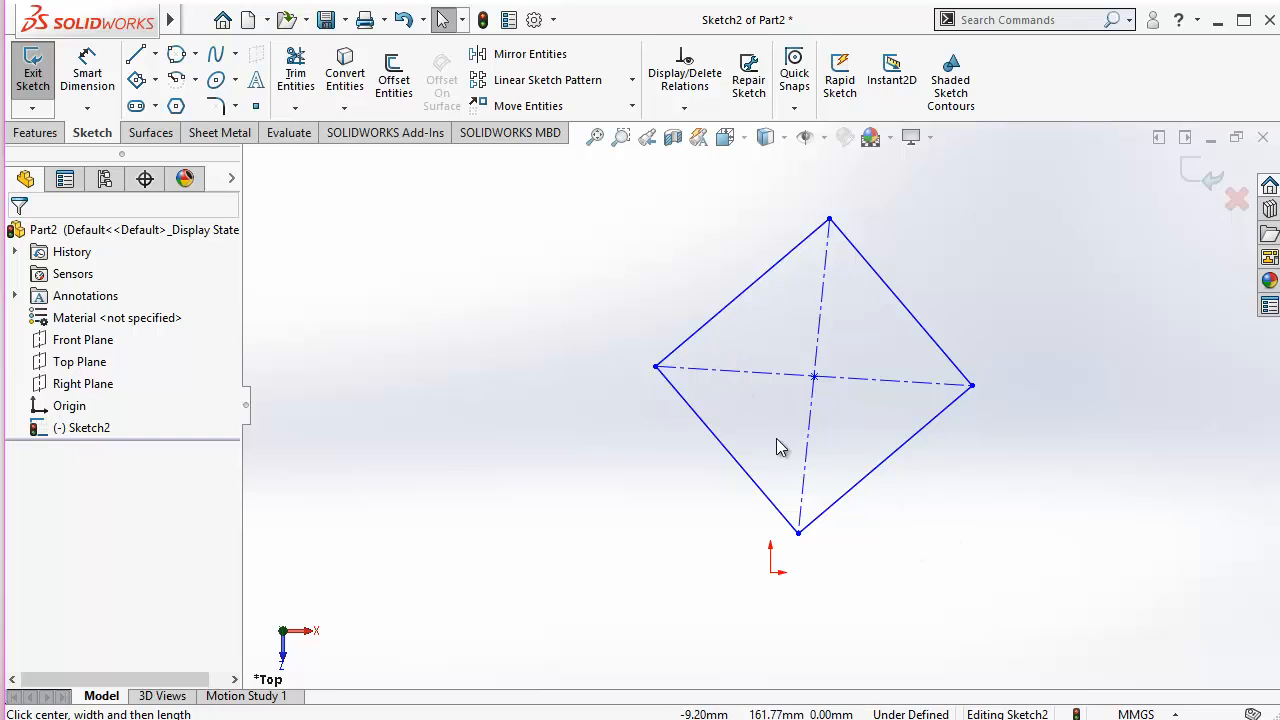
Step: Delete the entire 3 point center rectangle, including its diagonal construction lines
left_click(155, 79)
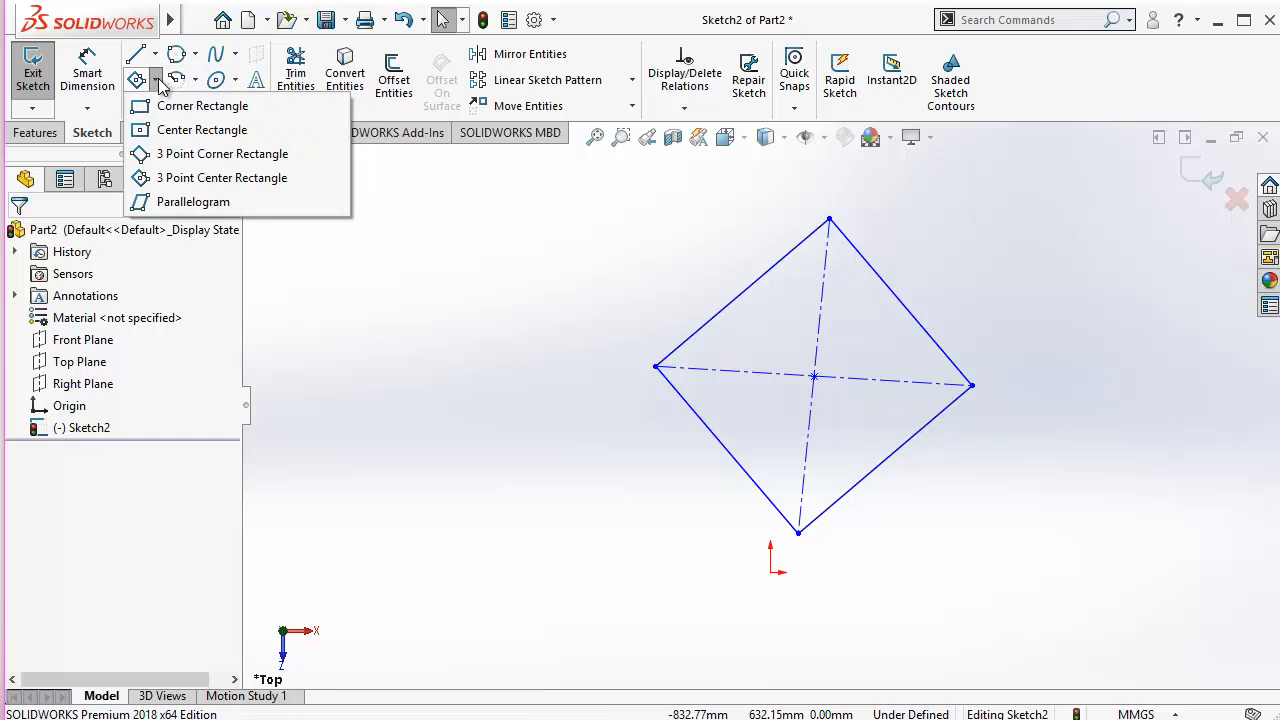
key("Escape")
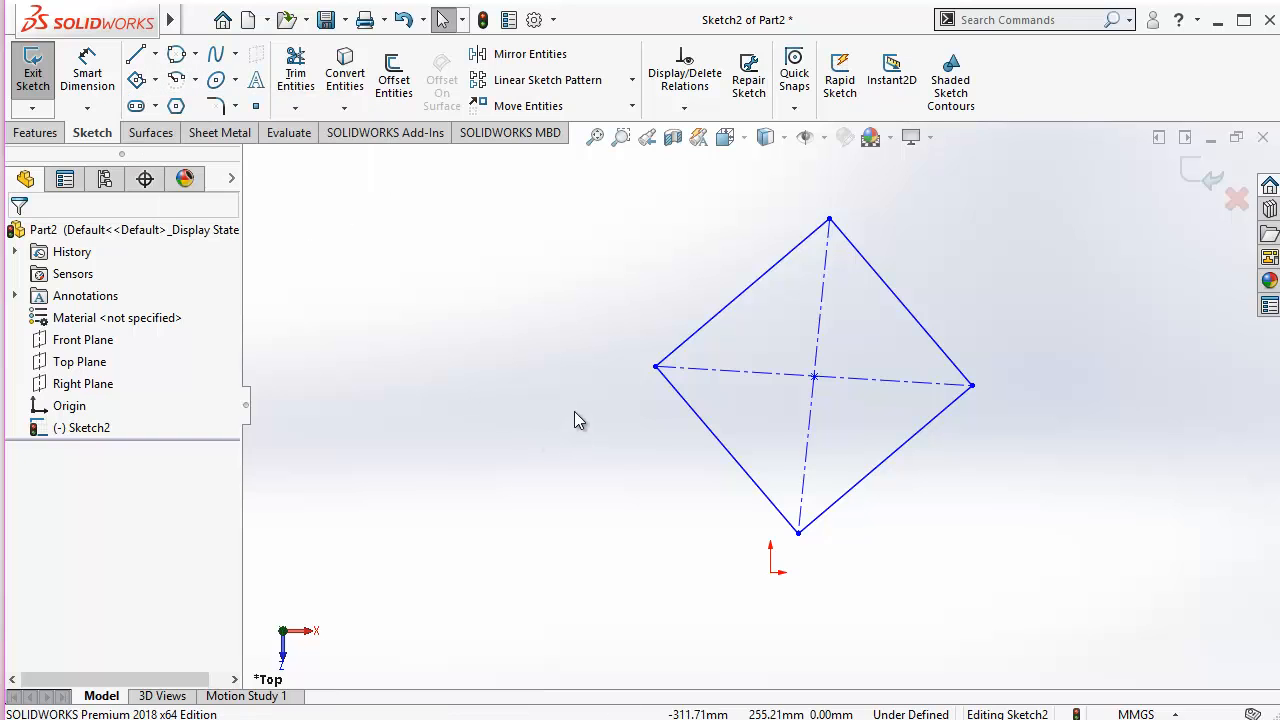
key("z")
mouse_move(630, 184)
left_mouse_down()
mouse_move(946, 557)
mouse_move(934, 576)
left_mouse_up()
key("Delete")
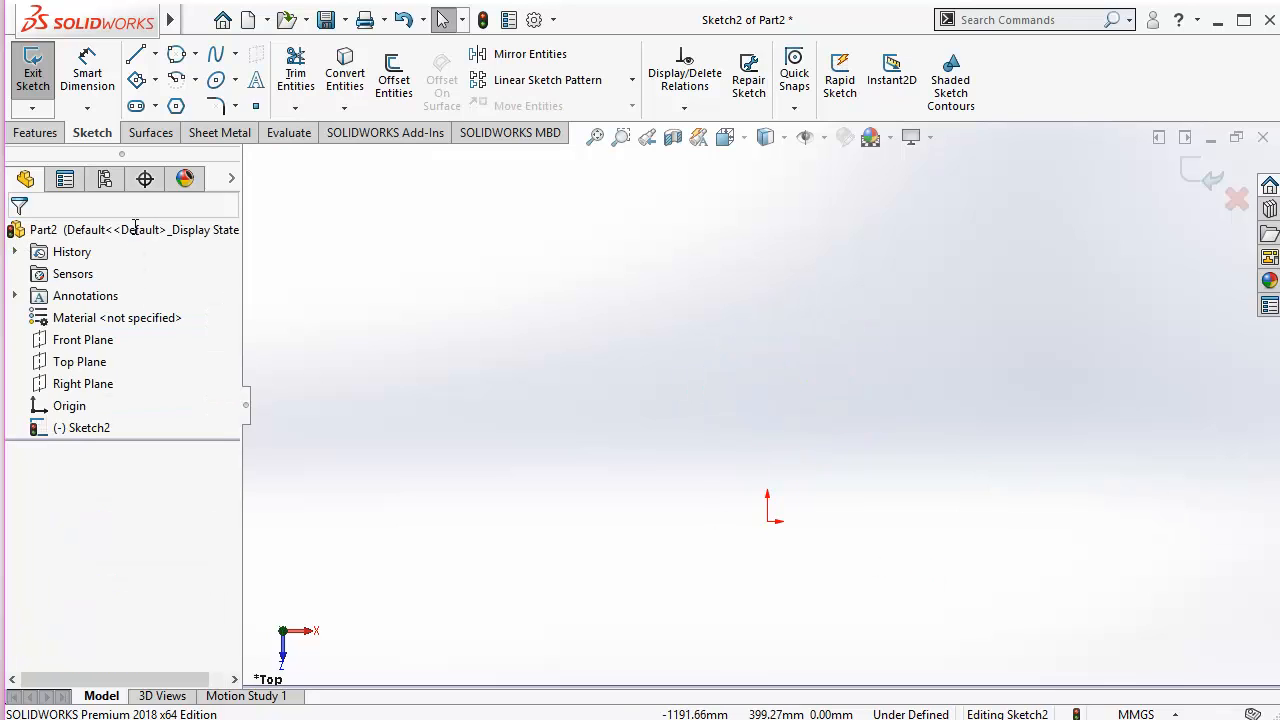
Step: Sketch a parallelogram around the origin with a horizontal base about 463 mm long and slanted sides about 417 mm long at about 67°
left_click(157, 80)
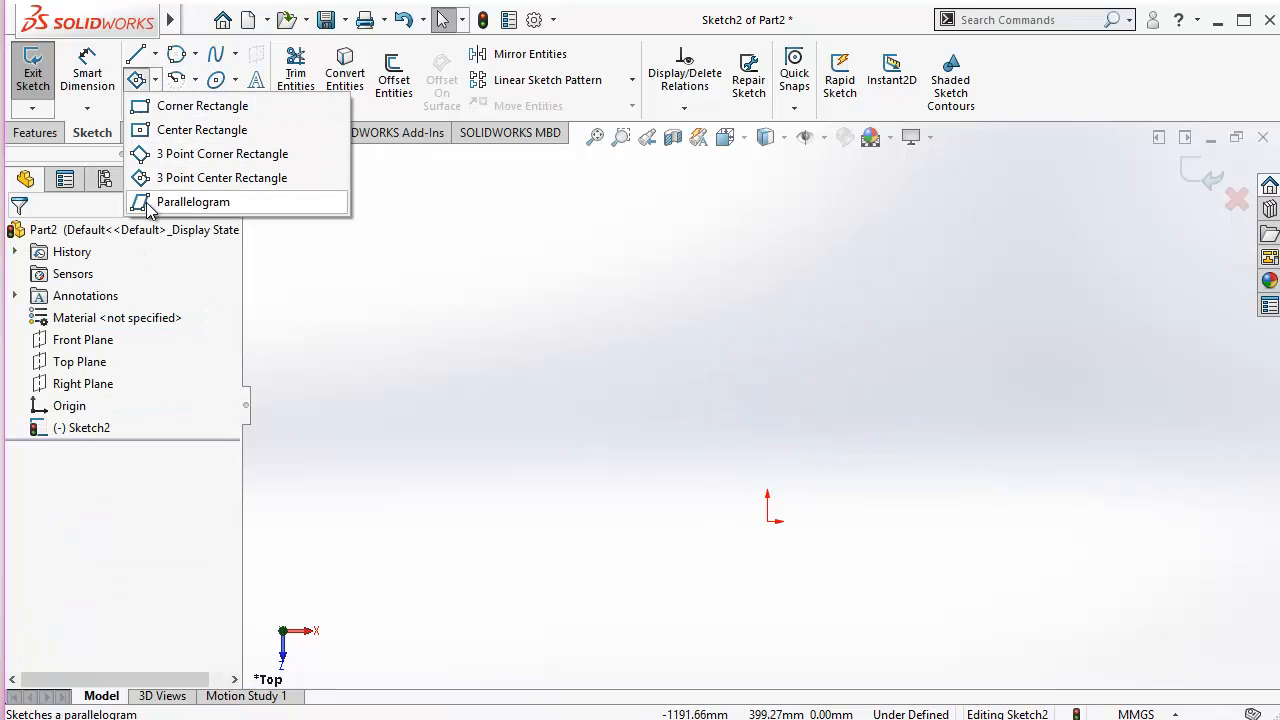
left_click(192, 200)
left_click(692, 494)
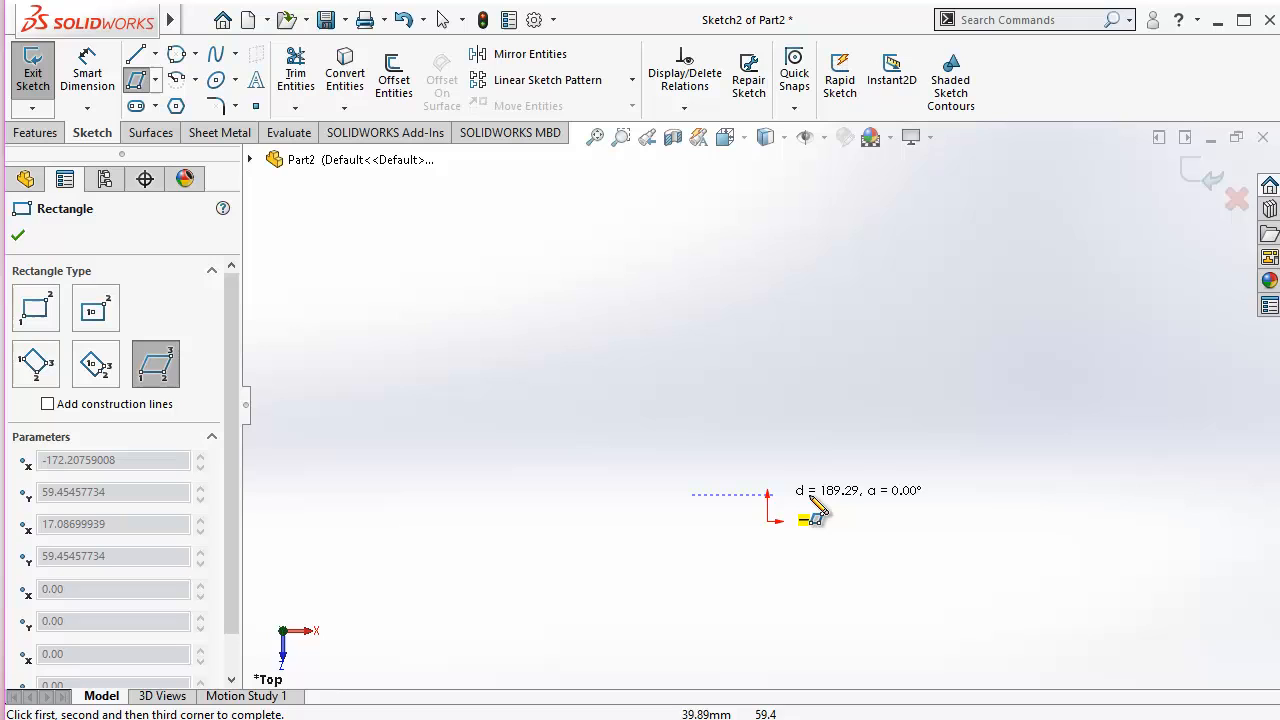
left_click(897, 494)
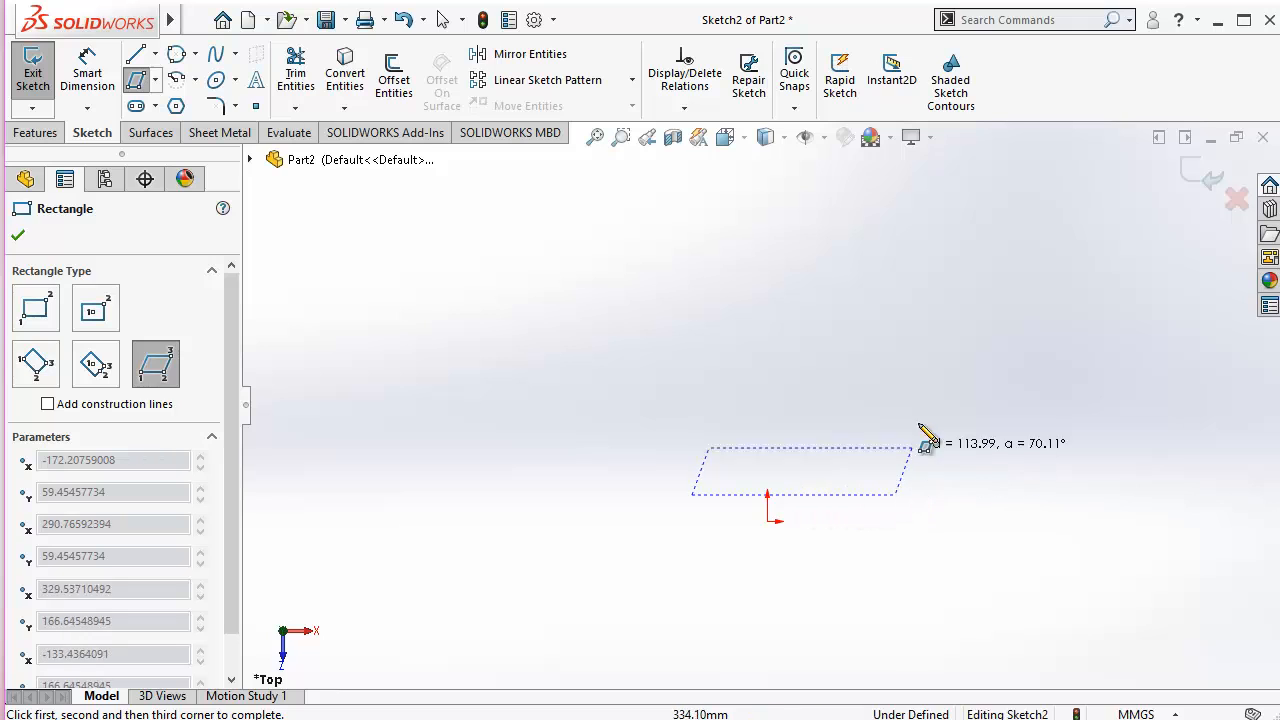
left_click(967, 327)
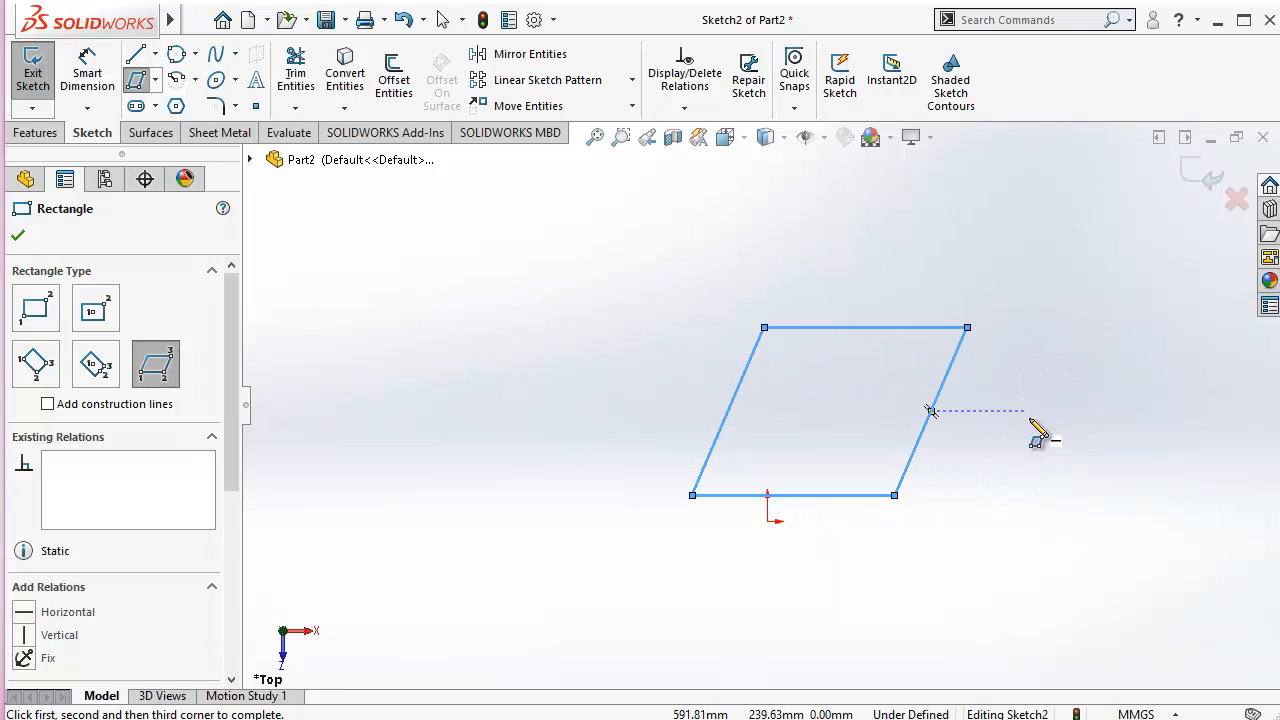
key("Escape")
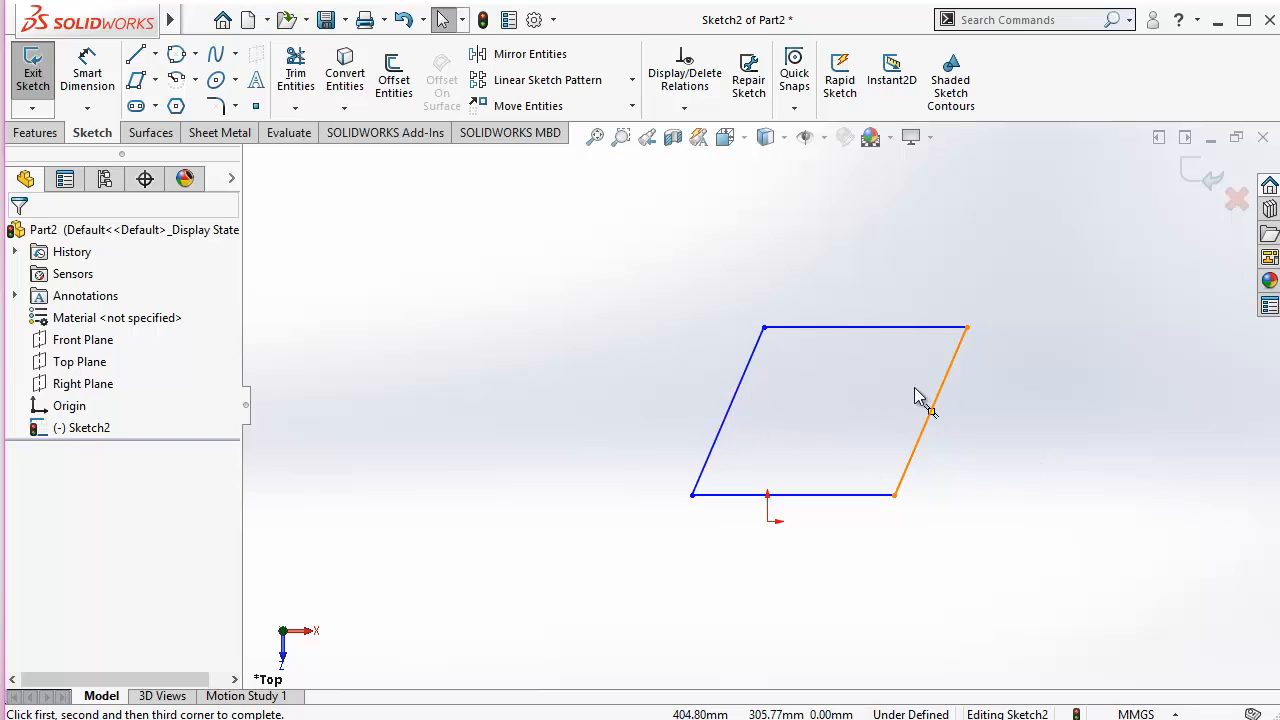
Step: Examine the relations on the parallelogram's two slanted sides and on its two horizontal sides
left_click(745, 380)
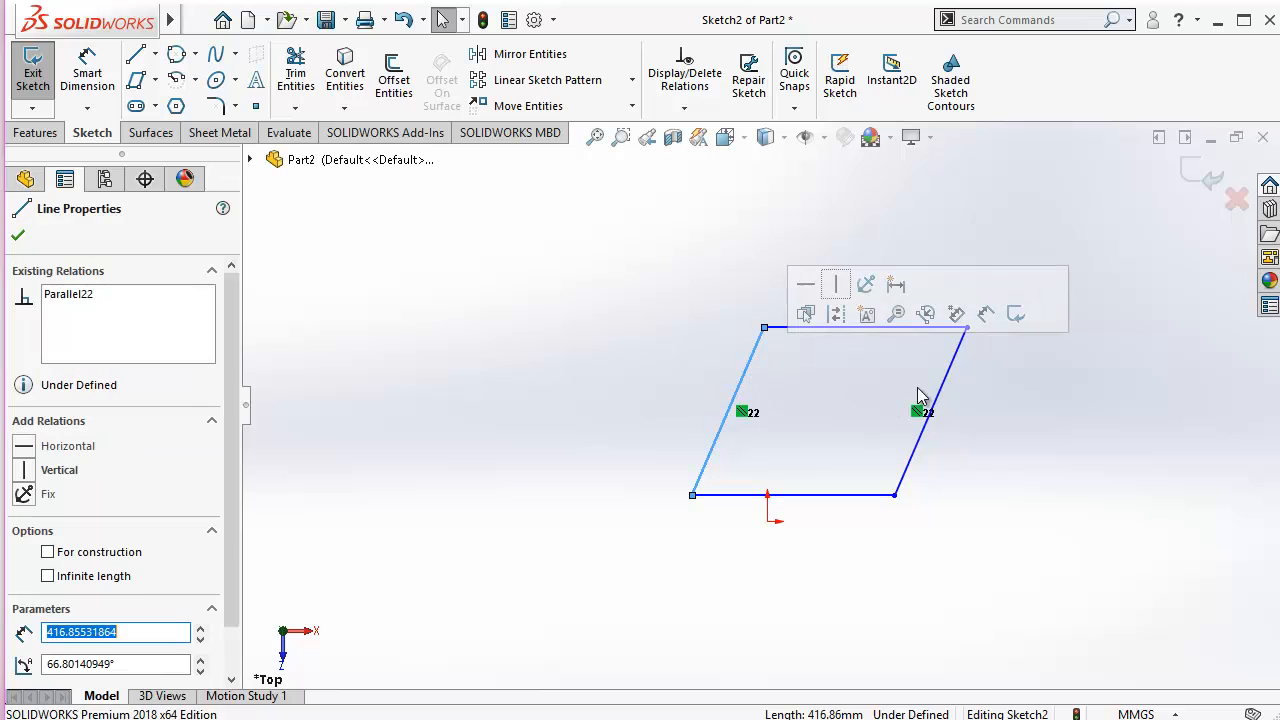
left_click(944, 374)
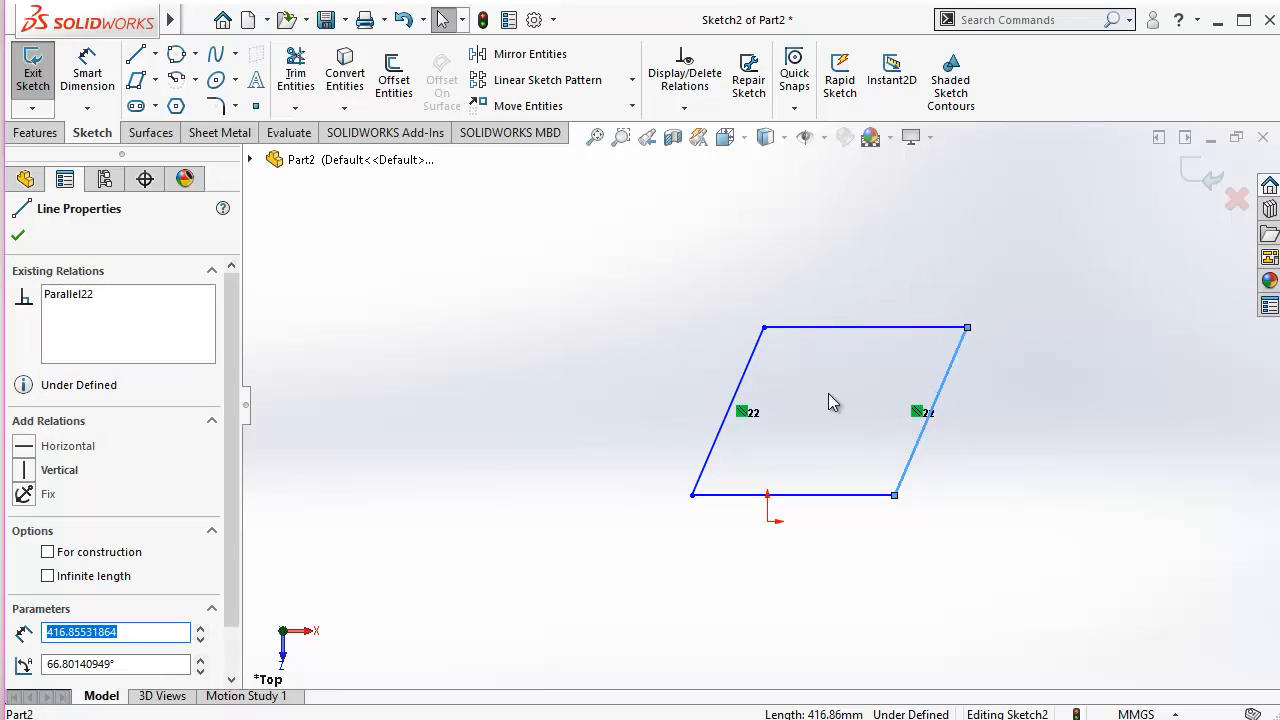
key("Escape")
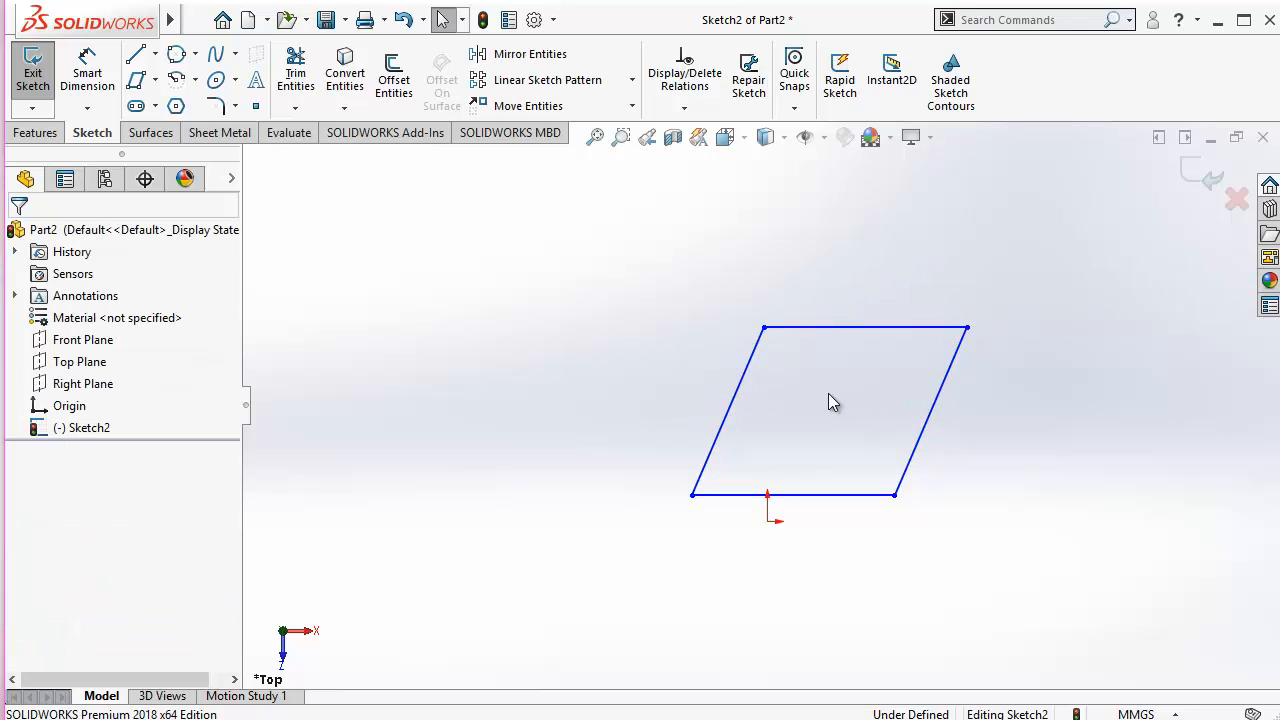
left_click(820, 500)
left_click(846, 329)
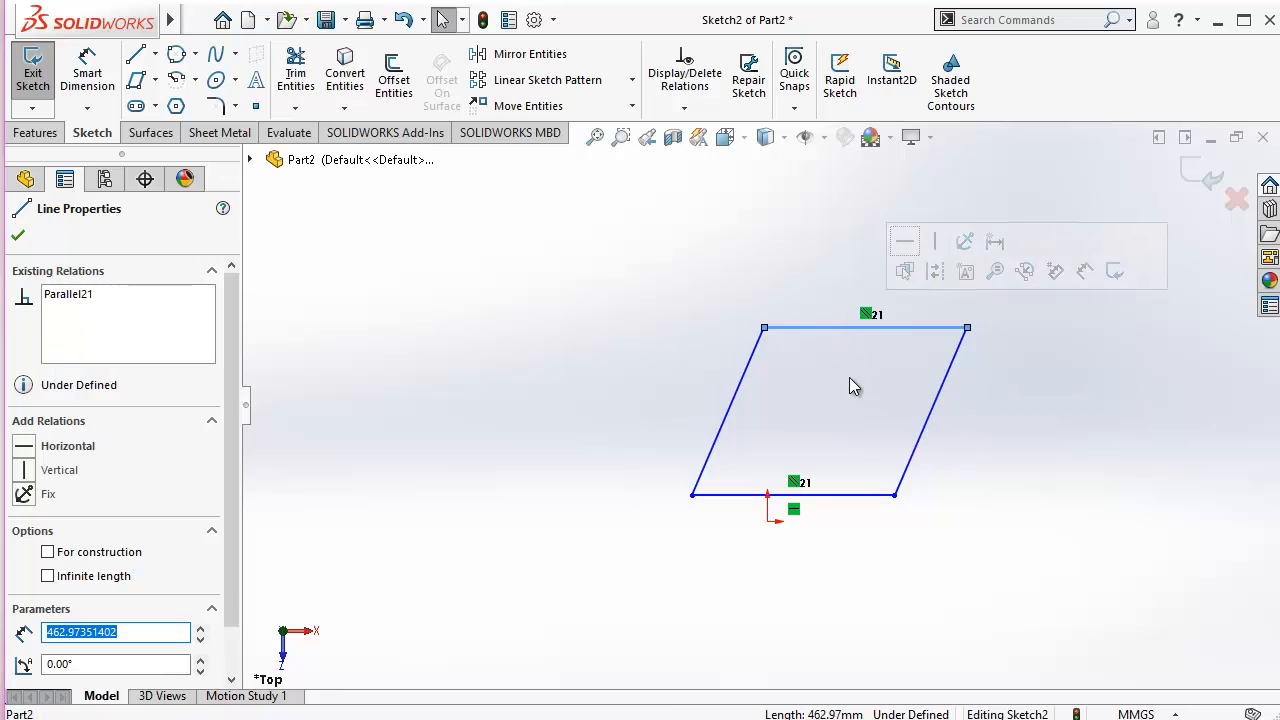
key("Escape")
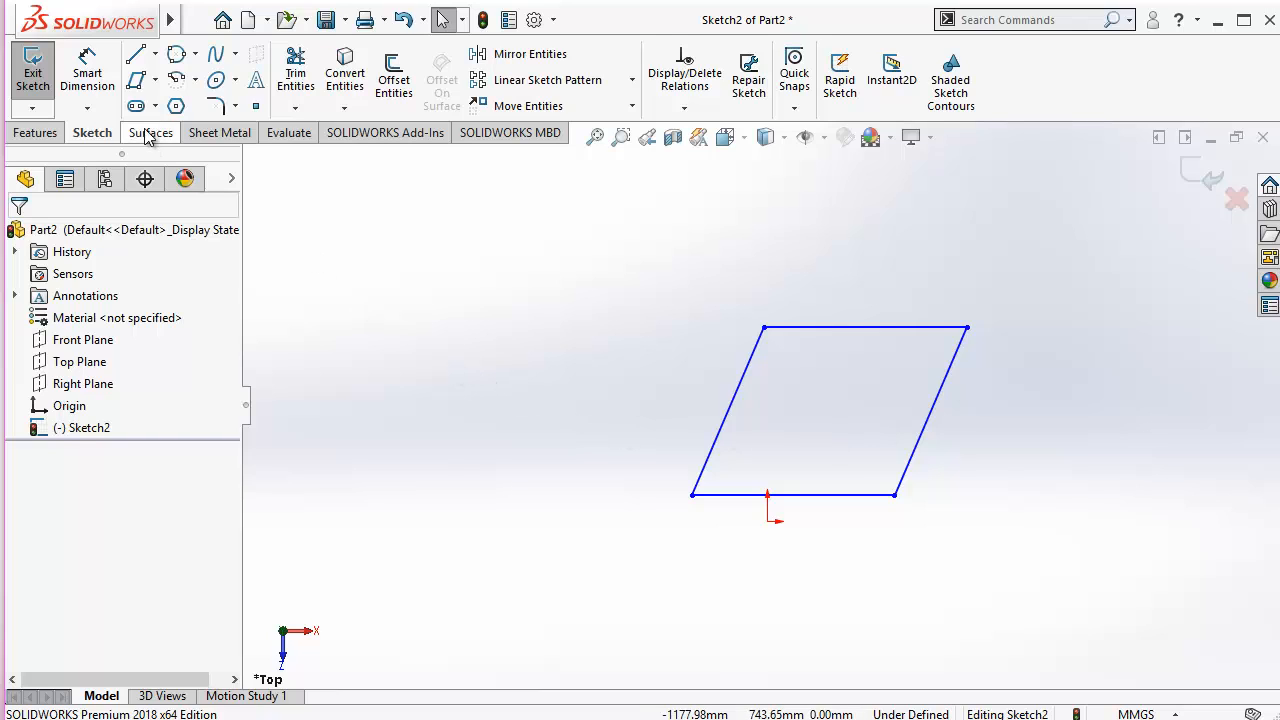
Step: Review the available rectangle types, from Corner Rectangle to Parallelogram
left_click(155, 80)
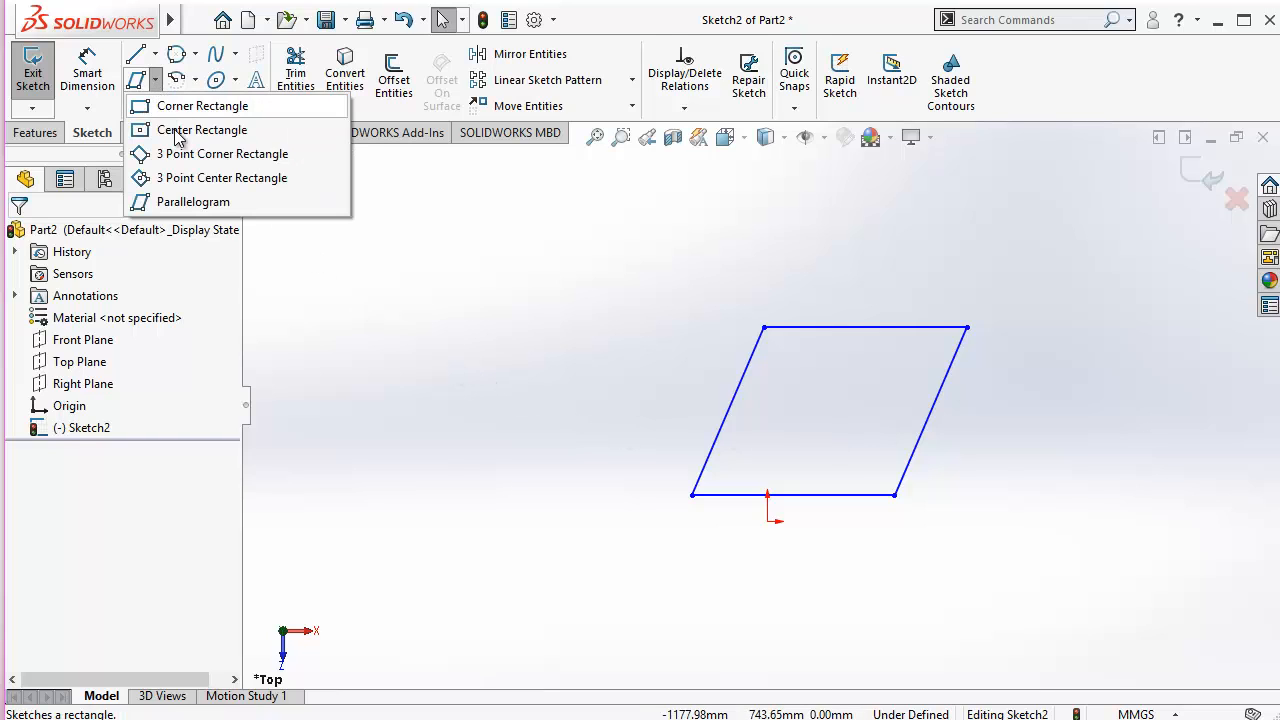
left_click(593, 340)
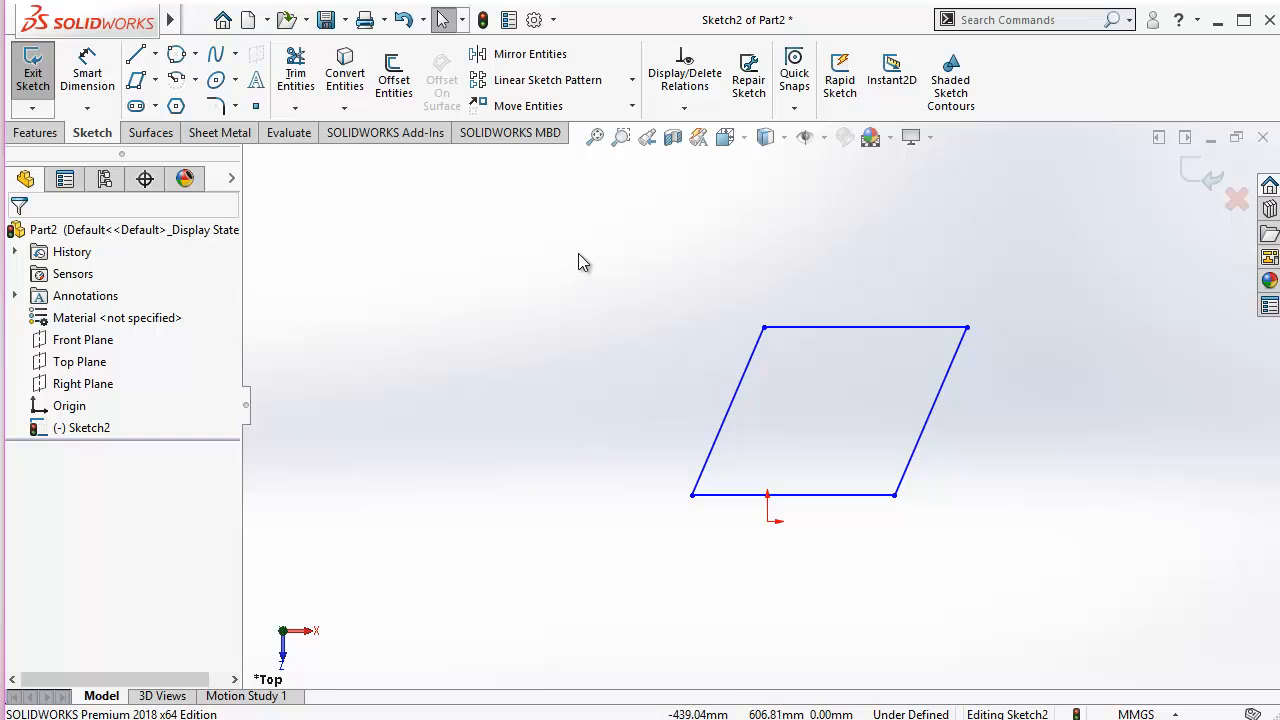
left_click(156, 84)
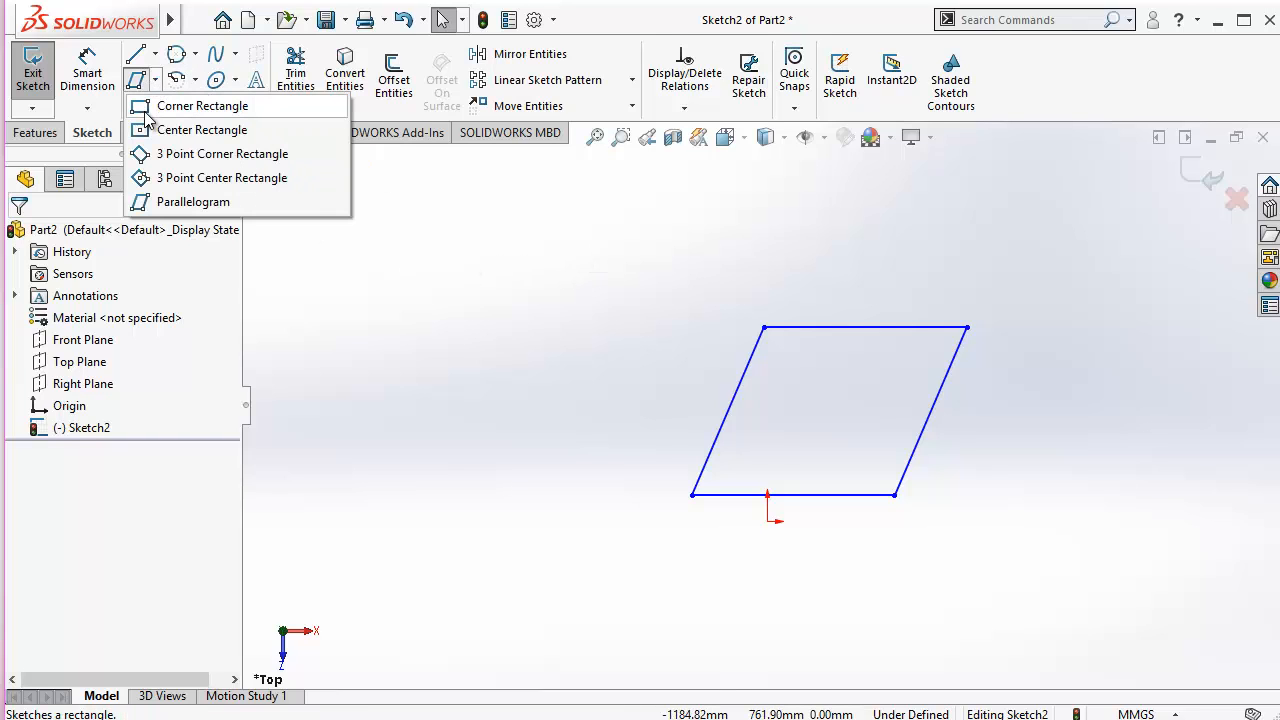